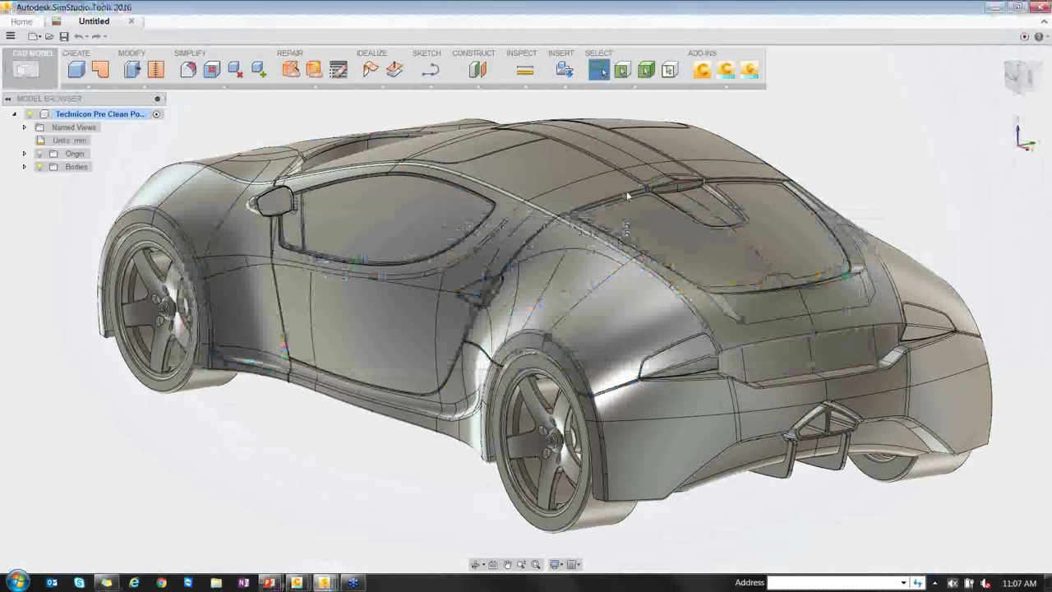
Orbit and zoom the pre-clean car body to a close straight rear view of its rear window
{"action": "middle_click_drag", "start_coordinate": [246, 432], "coordinate": [210, 403], "text": "shift"}
{"action": "key", "text": "F6"}
{"action": "scroll", "coordinate": [583, 307], "scroll_direction": "up", "scroll_amount": 3}
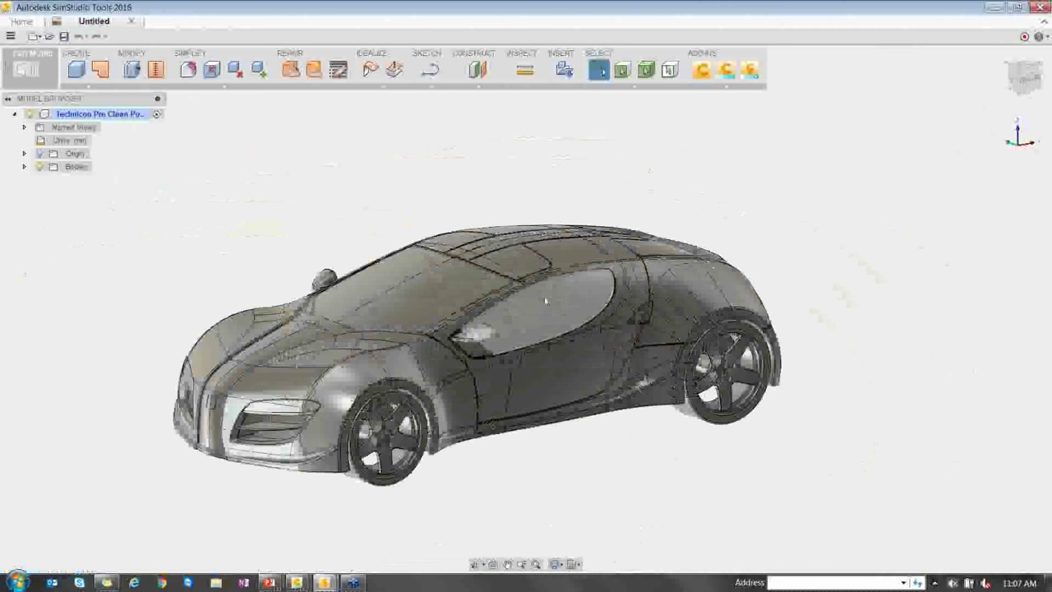
{"action": "scroll", "coordinate": [546, 301], "scroll_direction": "up", "scroll_amount": 2}
{"action": "middle_click_drag", "start_coordinate": [354, 464], "coordinate": [603, 72], "text": "shift"}
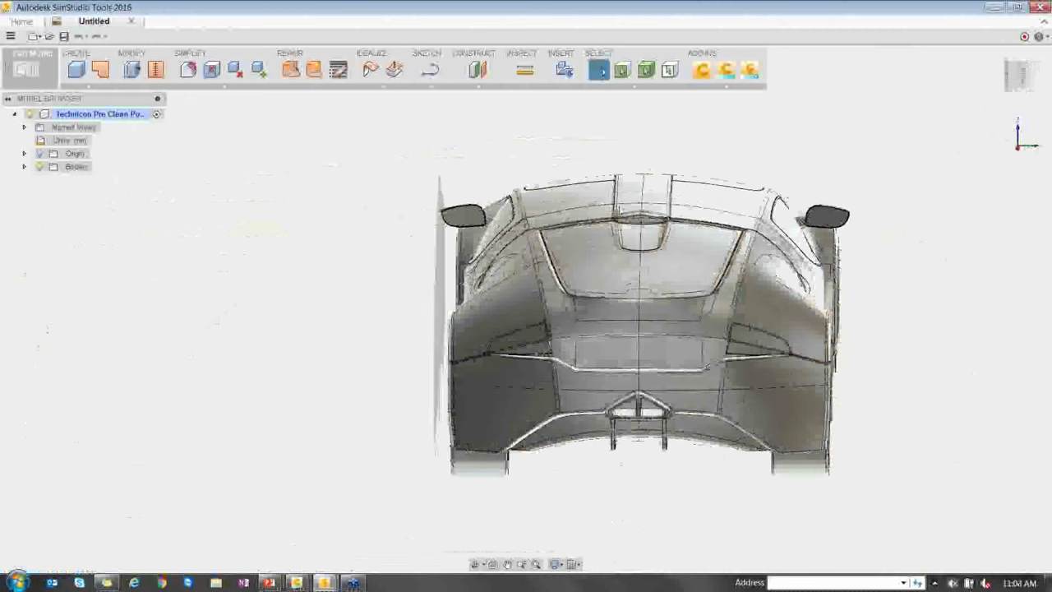
{"action": "scroll", "coordinate": [623, 211], "scroll_direction": "up", "scroll_amount": 6}
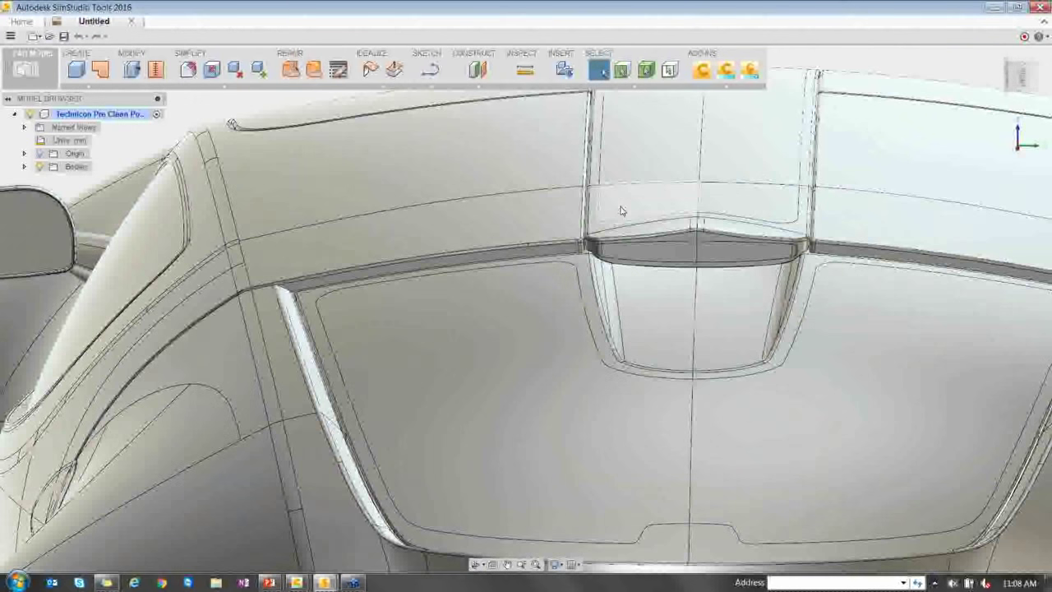
{"action": "scroll", "coordinate": [623, 212], "scroll_direction": "up", "scroll_amount": 1}
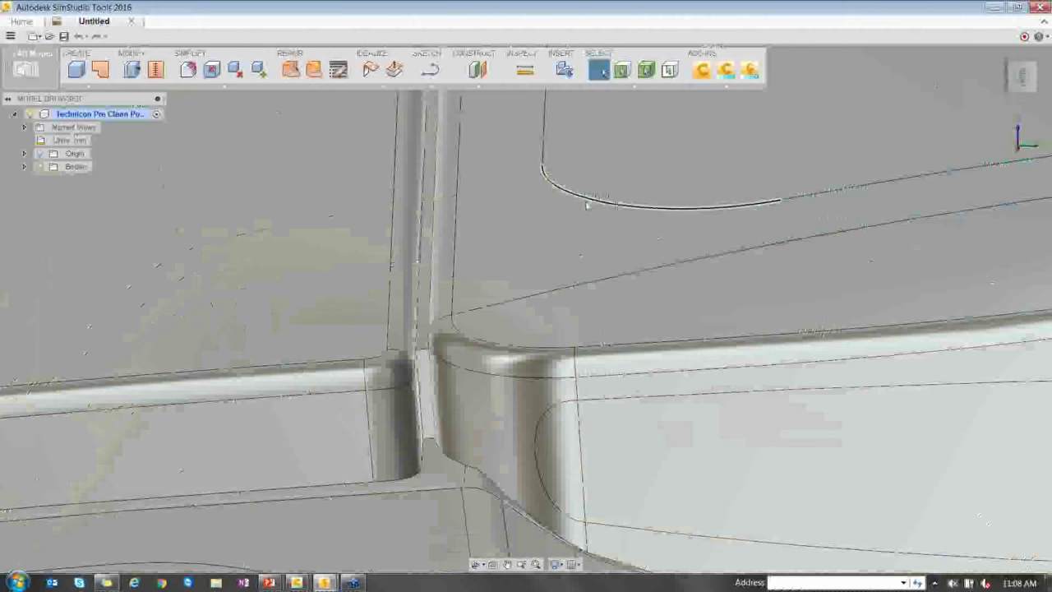
Orbit and zoom around the rib junction to inspect it closely
{"action": "middle_click_drag", "start_coordinate": [460, 329], "coordinate": [499, 306], "text": "shift"}
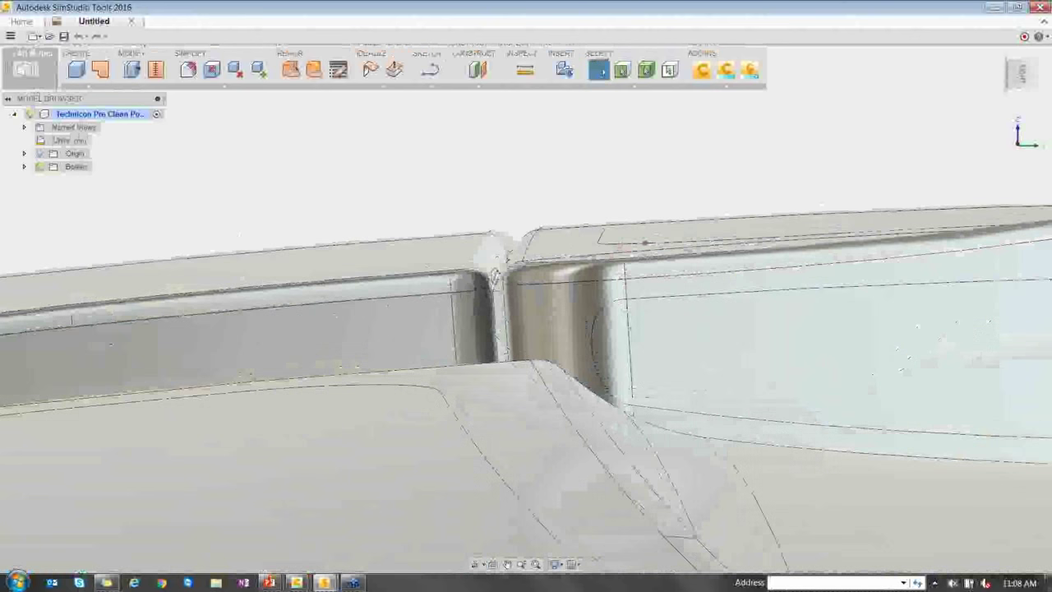
{"action": "middle_click_drag", "start_coordinate": [496, 276], "coordinate": [498, 273], "text": "shift"}
{"action": "key", "text": "Escape"}
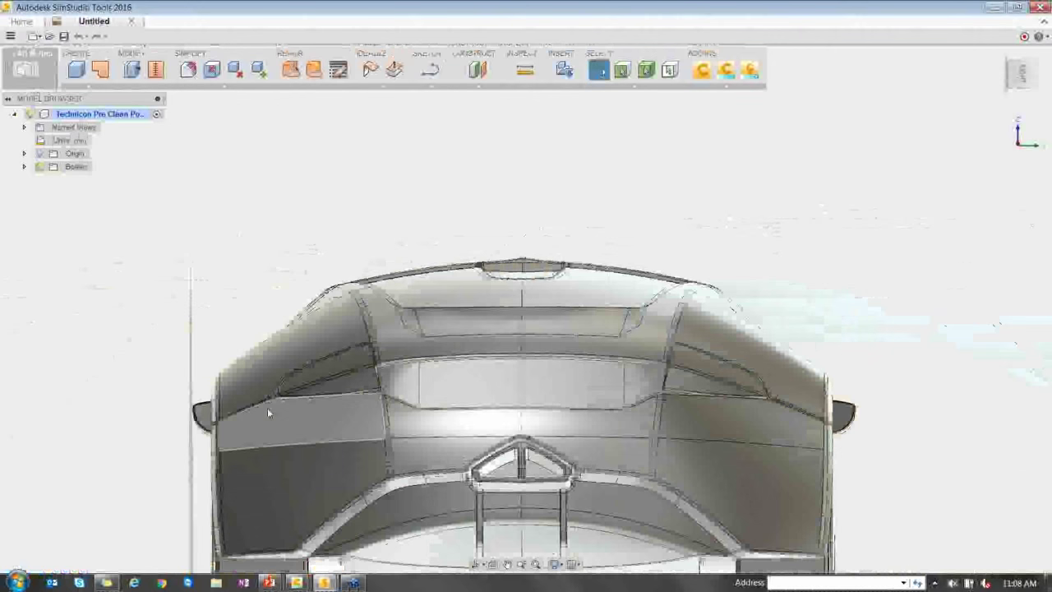
{"action": "scroll", "coordinate": [267, 408], "scroll_direction": "up", "scroll_amount": 4}
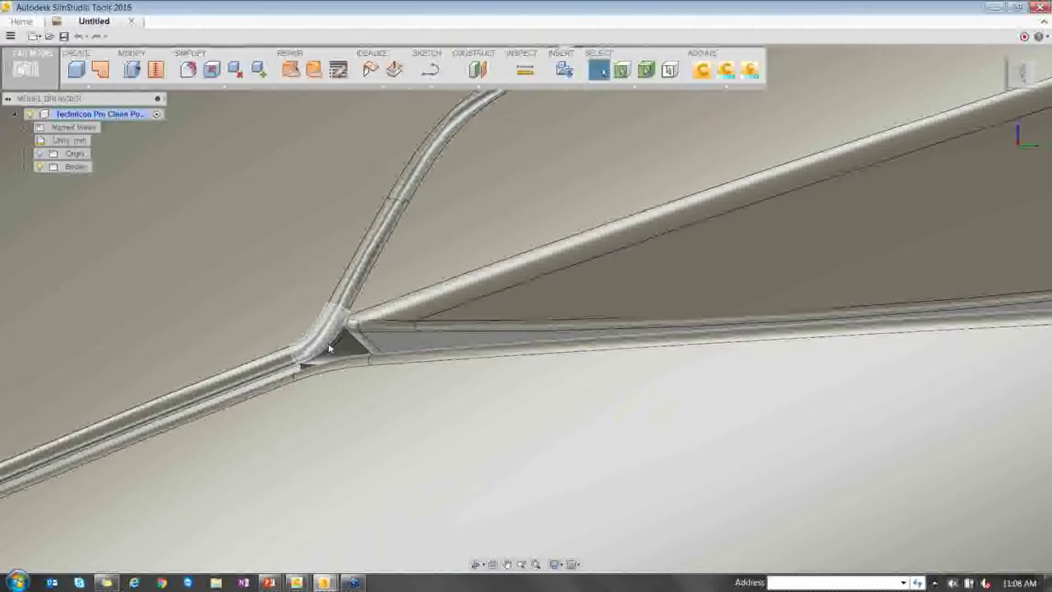
{"action": "middle_click_drag", "start_coordinate": [329, 348], "coordinate": [602, 72], "text": "shift"}
{"action": "middle_click_drag", "start_coordinate": [461, 272], "coordinate": [600, 70], "text": "shift"}
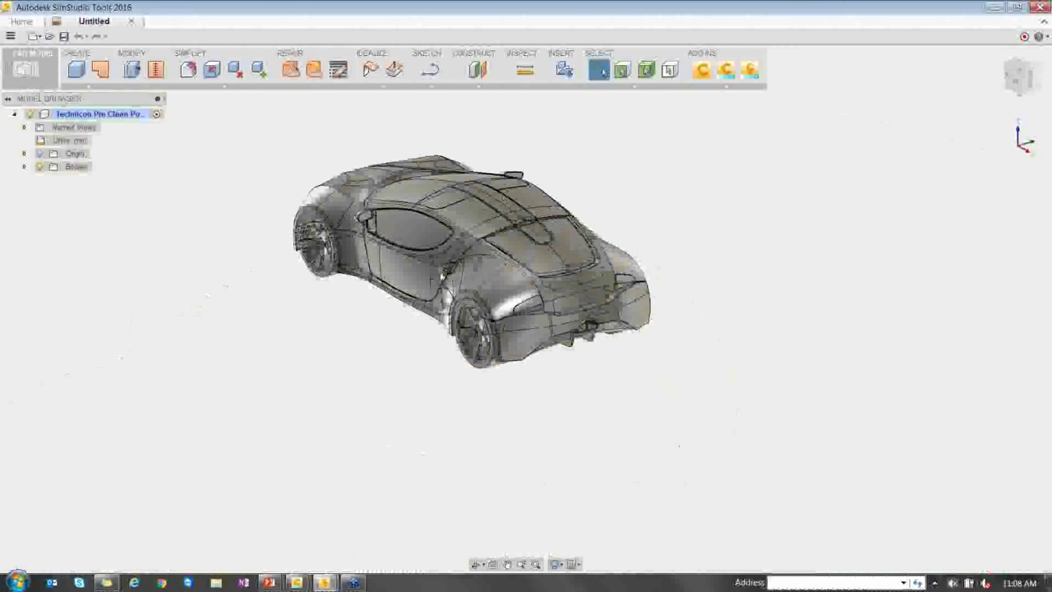
{"action": "scroll", "coordinate": [442, 277], "scroll_direction": "up", "scroll_amount": 3}
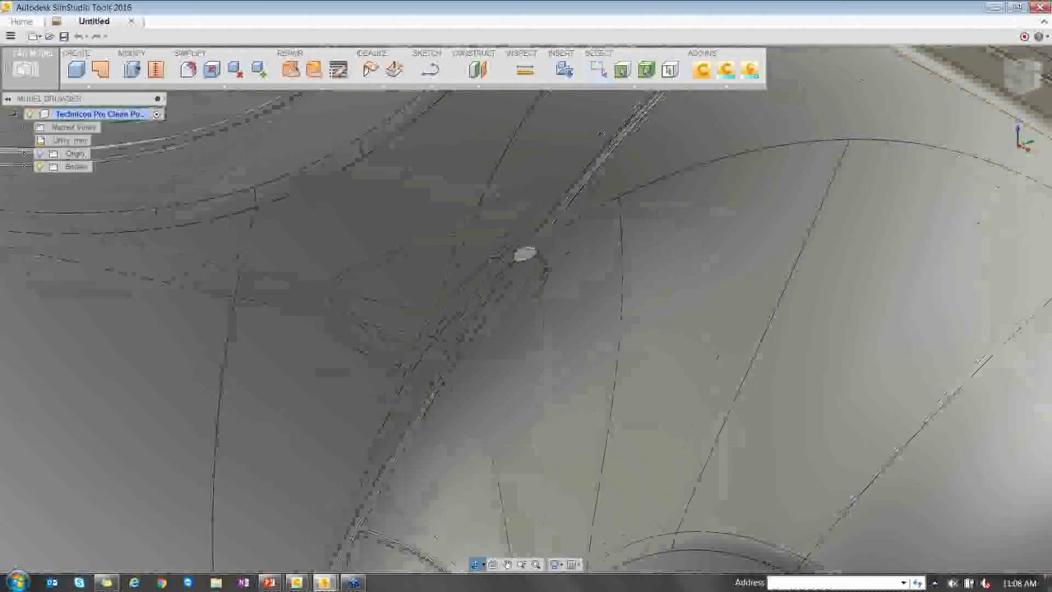
Switch to the Technicon FINAL car model and orbit it to a rear three-quarter view
{"action": "key", "text": "alt+Tab"}
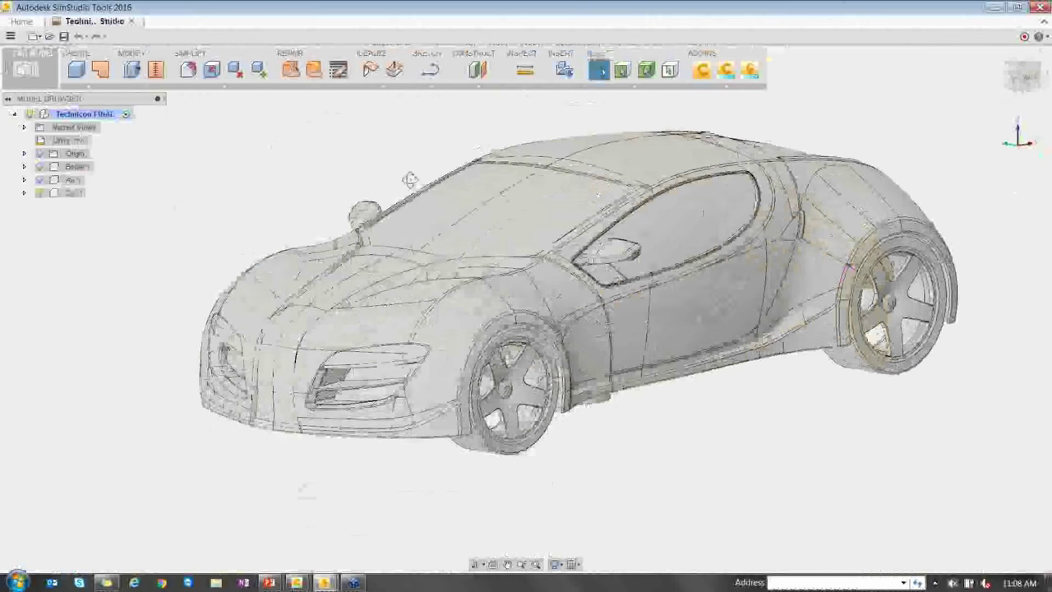
{"action": "left_click_drag", "start_coordinate": [410, 179], "coordinate": [321, 301]}
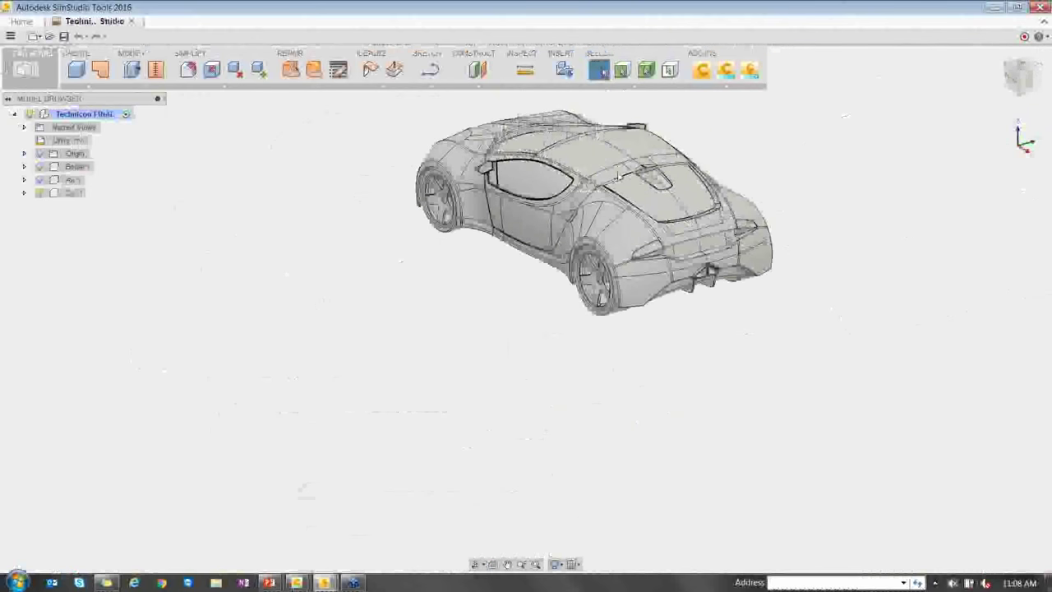
{"action": "scroll", "coordinate": [668, 163], "scroll_direction": "up", "scroll_amount": 2}
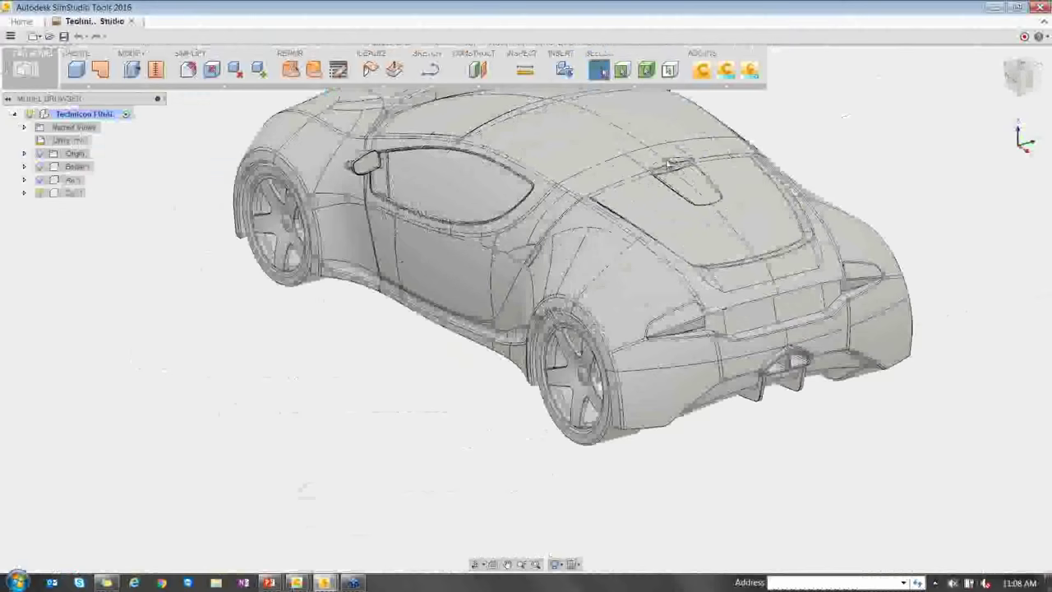
{"action": "scroll", "coordinate": [668, 163], "scroll_direction": "up", "scroll_amount": 3}
{"action": "scroll", "coordinate": [666, 164], "scroll_direction": "down", "scroll_amount": 3}
Zoom in and out to inspect the rear hatch and side edges of Technicon FINAL
{"action": "middle_click_drag", "start_coordinate": [665, 164], "coordinate": [682, 234], "text": "shift"}
{"action": "scroll", "coordinate": [546, 278], "scroll_direction": "up", "scroll_amount": 2}
{"action": "scroll", "coordinate": [551, 281], "scroll_direction": "up", "scroll_amount": 3}
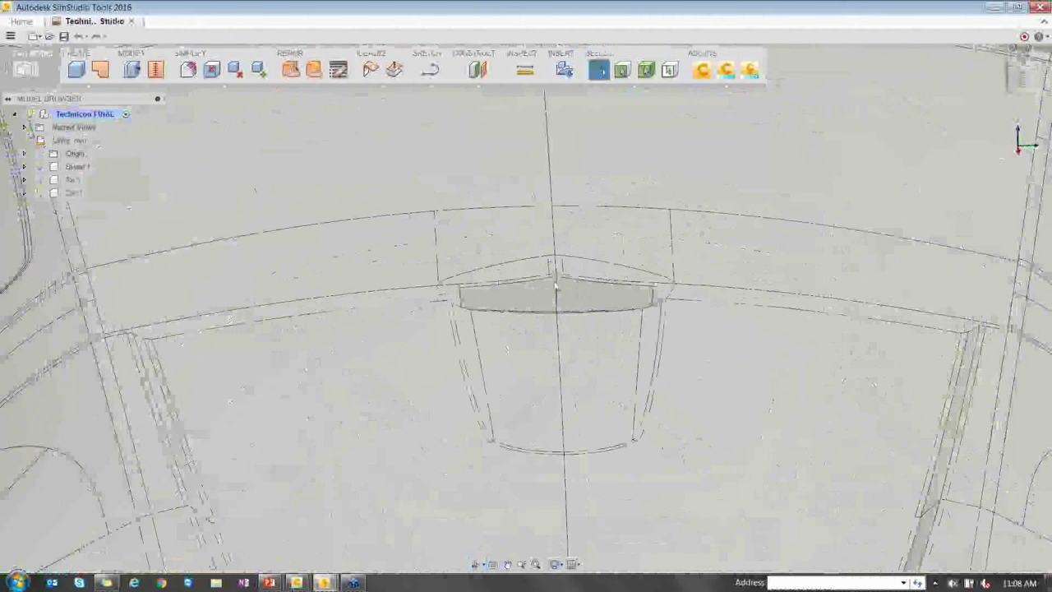
{"action": "scroll", "coordinate": [430, 242], "scroll_direction": "down", "scroll_amount": 1}
{"action": "scroll", "coordinate": [430, 245], "scroll_direction": "down", "scroll_amount": 3}
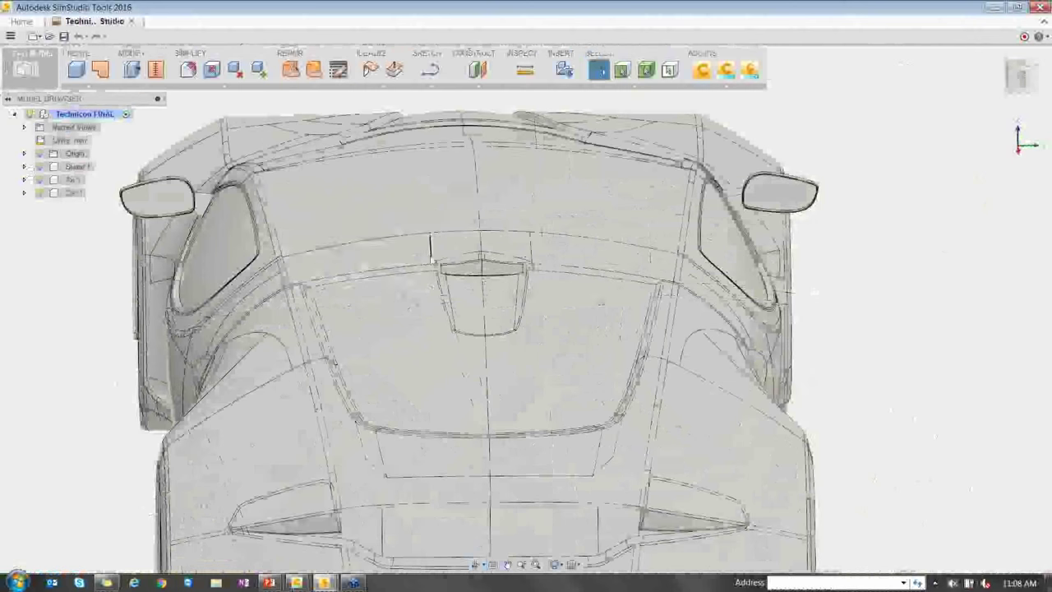
{"action": "scroll", "coordinate": [430, 243], "scroll_direction": "down", "scroll_amount": 1}
{"action": "scroll", "coordinate": [431, 246], "scroll_direction": "down", "scroll_amount": 3}
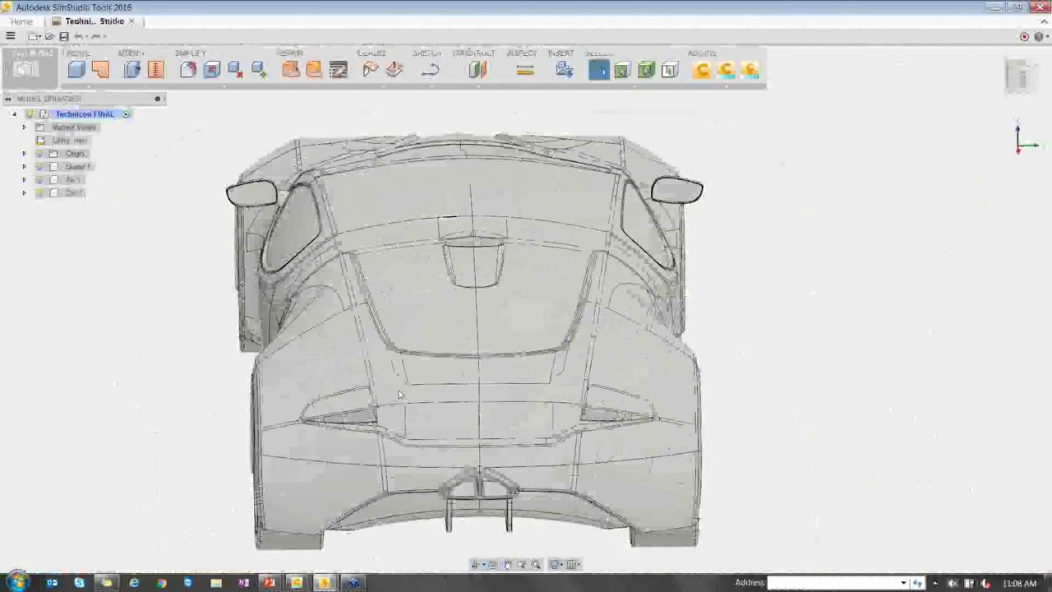
{"action": "scroll", "coordinate": [399, 396], "scroll_direction": "up", "scroll_amount": 5}
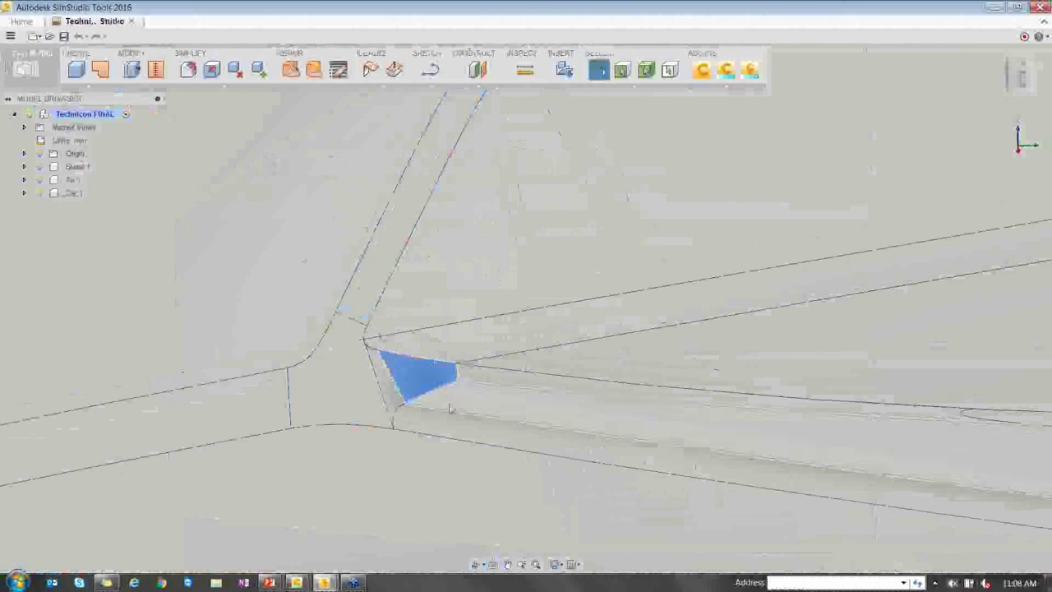
{"action": "scroll", "coordinate": [317, 417], "scroll_direction": "down", "scroll_amount": 4}
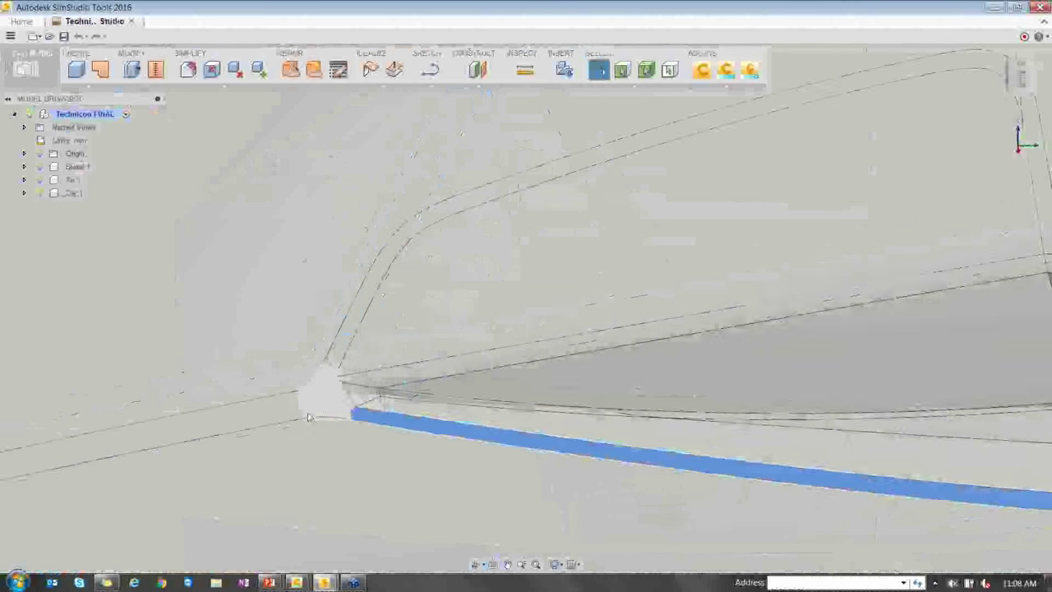
{"action": "scroll", "coordinate": [308, 417], "scroll_direction": "down", "scroll_amount": 4}
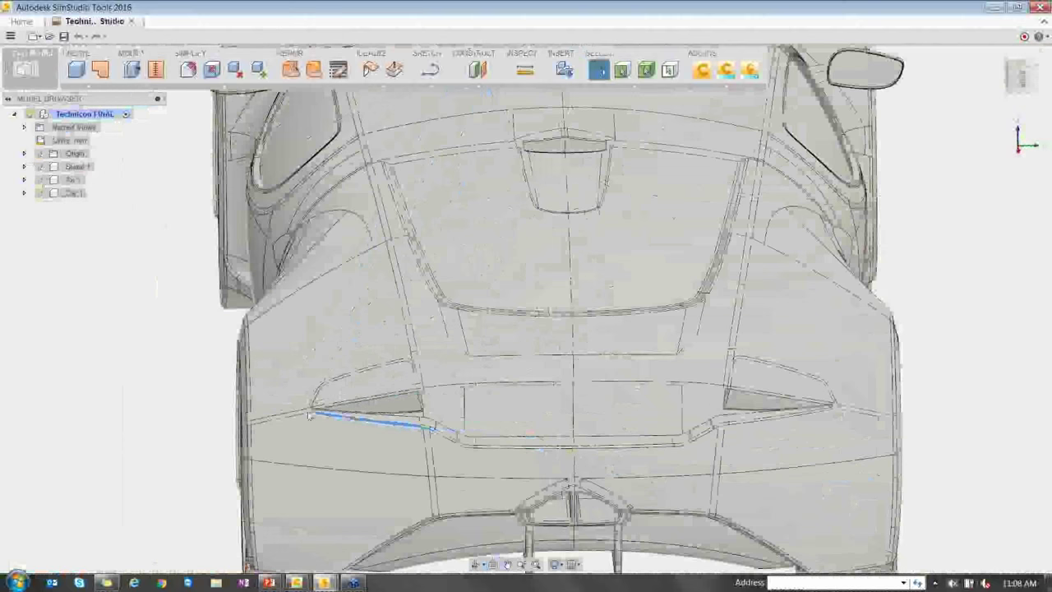
{"action": "scroll", "coordinate": [308, 417], "scroll_direction": "down", "scroll_amount": 2}
Orbit to a rear three-quarter view and fit the whole Technicon FINAL car body in view
{"action": "middle_click_drag", "start_coordinate": [308, 416], "coordinate": [386, 293], "text": "shift"}
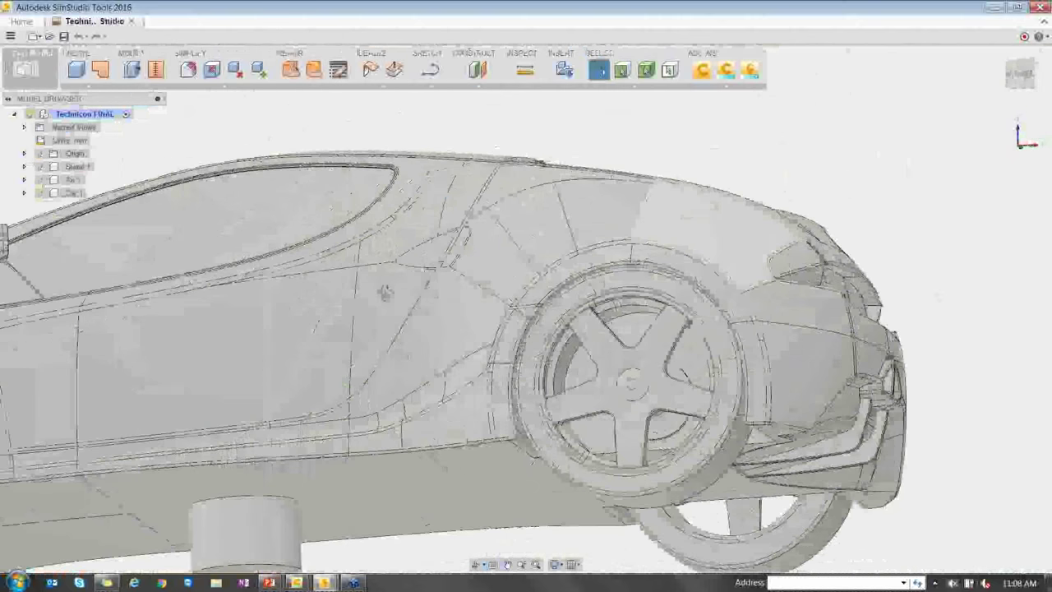
{"action": "key", "text": "F6"}
{"action": "middle_click_drag", "start_coordinate": [400, 239], "coordinate": [526, 348], "text": "shift"}
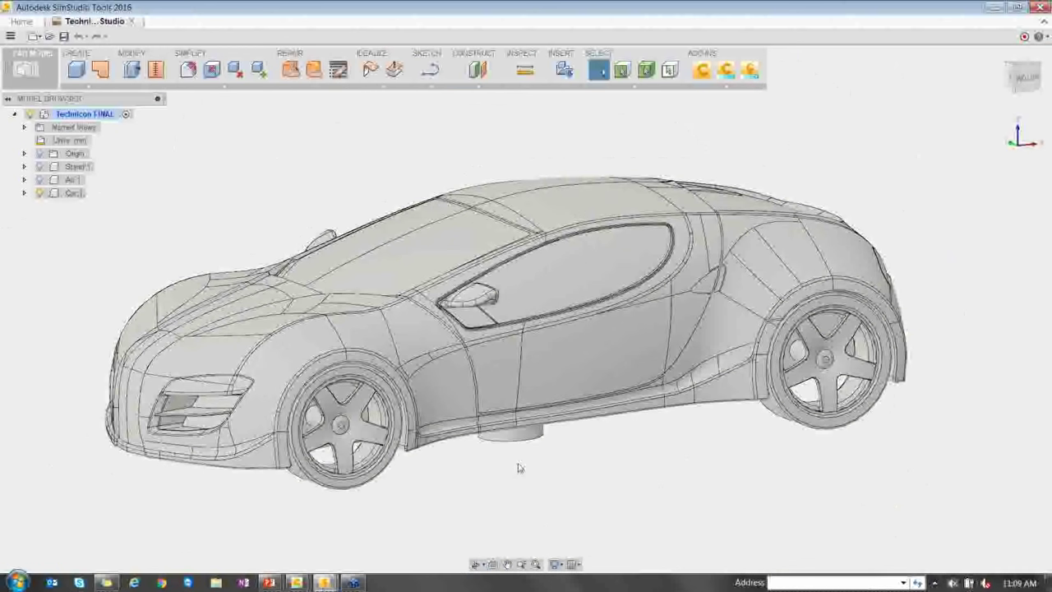
{"action": "scroll", "coordinate": [518, 468], "scroll_direction": "down", "scroll_amount": 1}
{"action": "scroll", "coordinate": [518, 467], "scroll_direction": "down", "scroll_amount": 1}
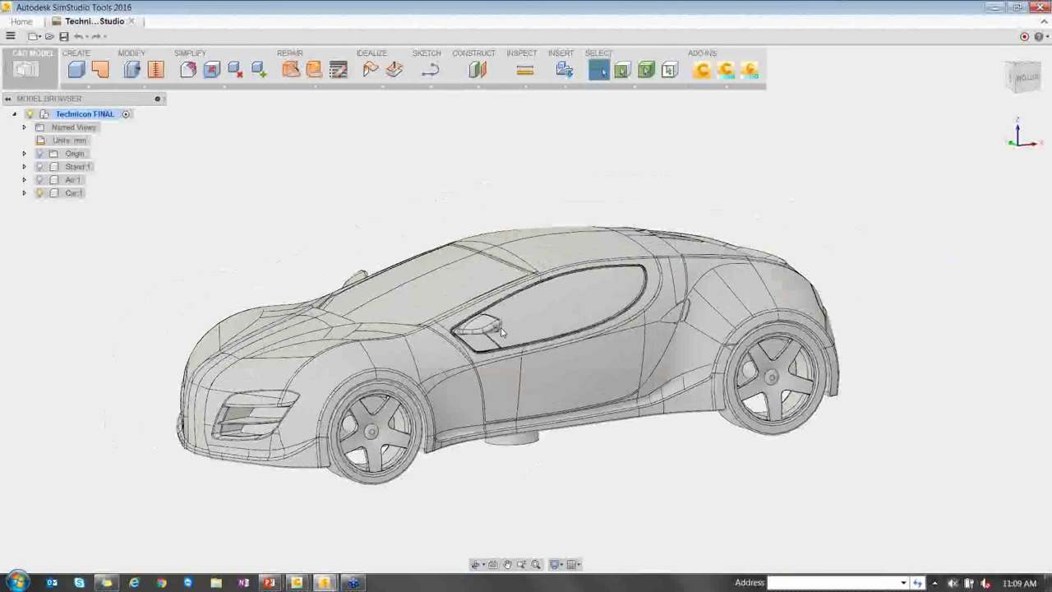
{"action": "left_click", "coordinate": [533, 327]}
{"action": "middle_click_drag", "start_coordinate": [411, 172], "coordinate": [411, 170], "text": "shift"}
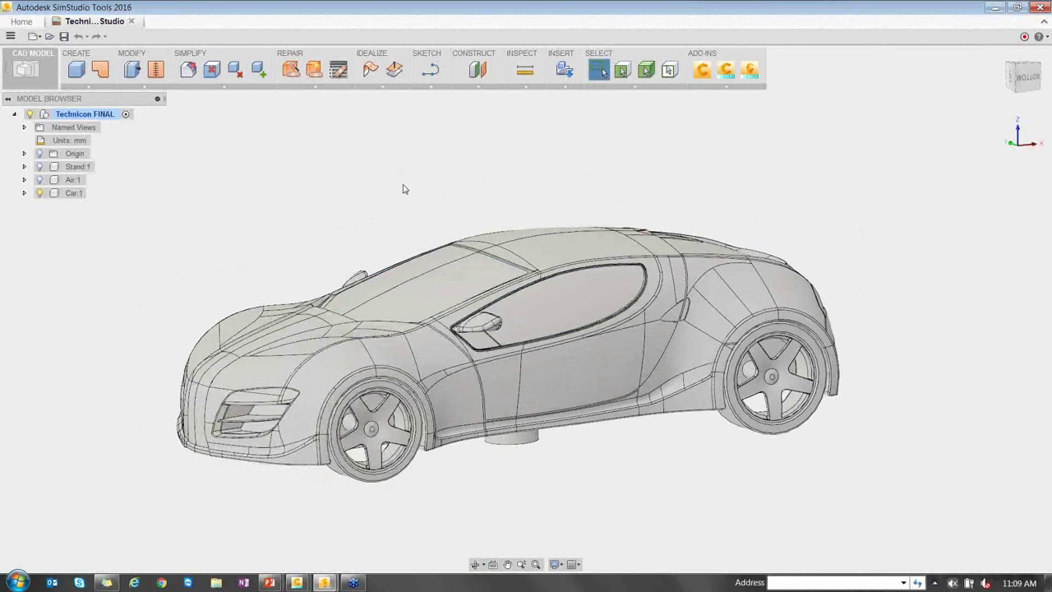
{"action": "key", "text": "F6"}
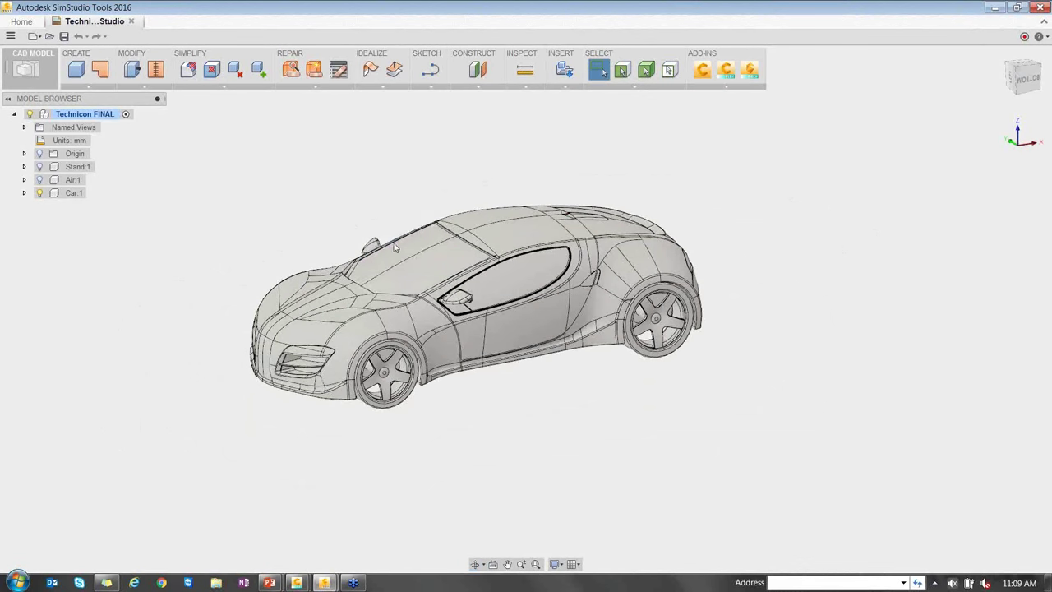
{"action": "scroll", "coordinate": [364, 301], "scroll_direction": "up", "scroll_amount": 2}
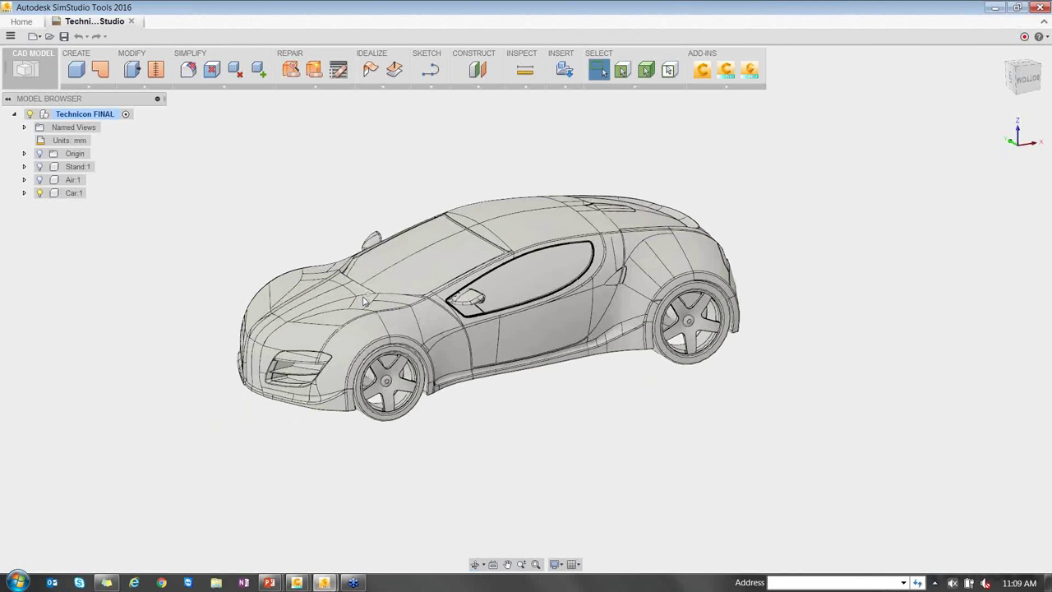
{"action": "scroll", "coordinate": [364, 301], "scroll_direction": "up", "scroll_amount": 2}
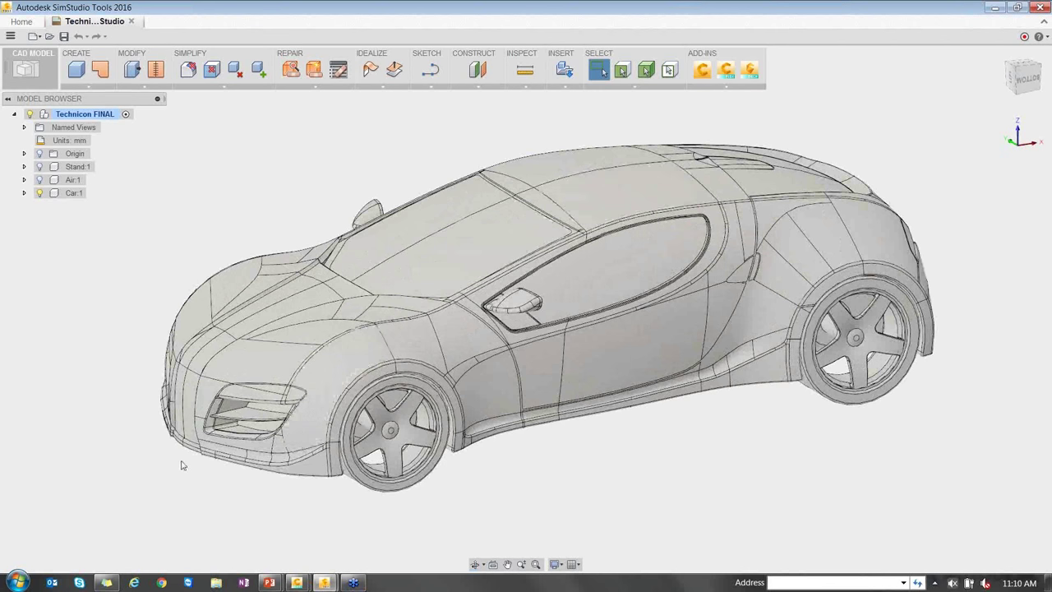
{"action": "scroll", "coordinate": [180, 465], "scroll_direction": "down", "scroll_amount": 3}
{"action": "scroll", "coordinate": [181, 465], "scroll_direction": "up", "scroll_amount": 2}
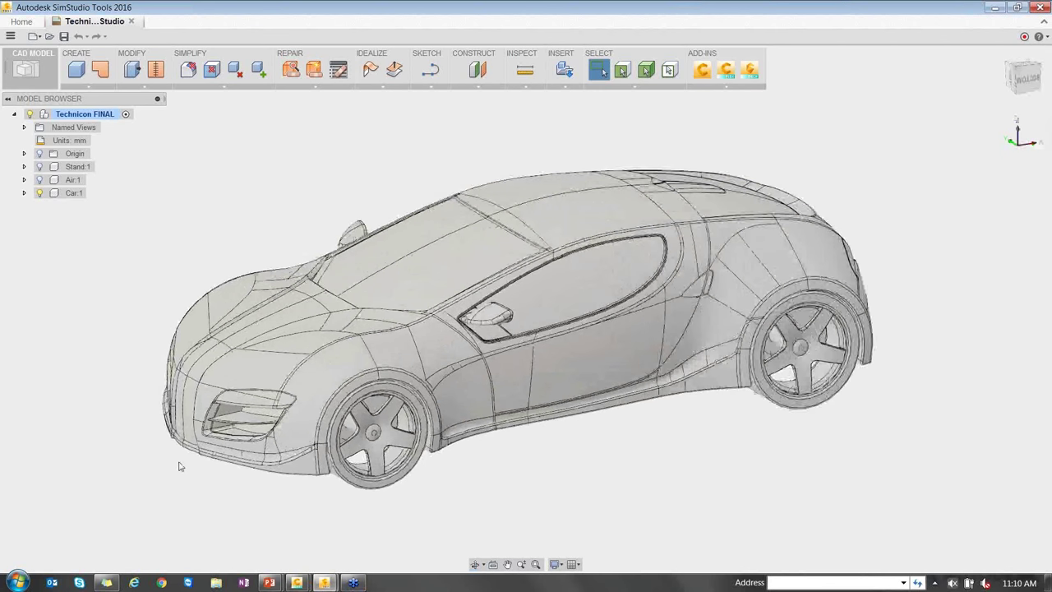
{"action": "scroll", "coordinate": [181, 465], "scroll_direction": "up", "scroll_amount": 1}
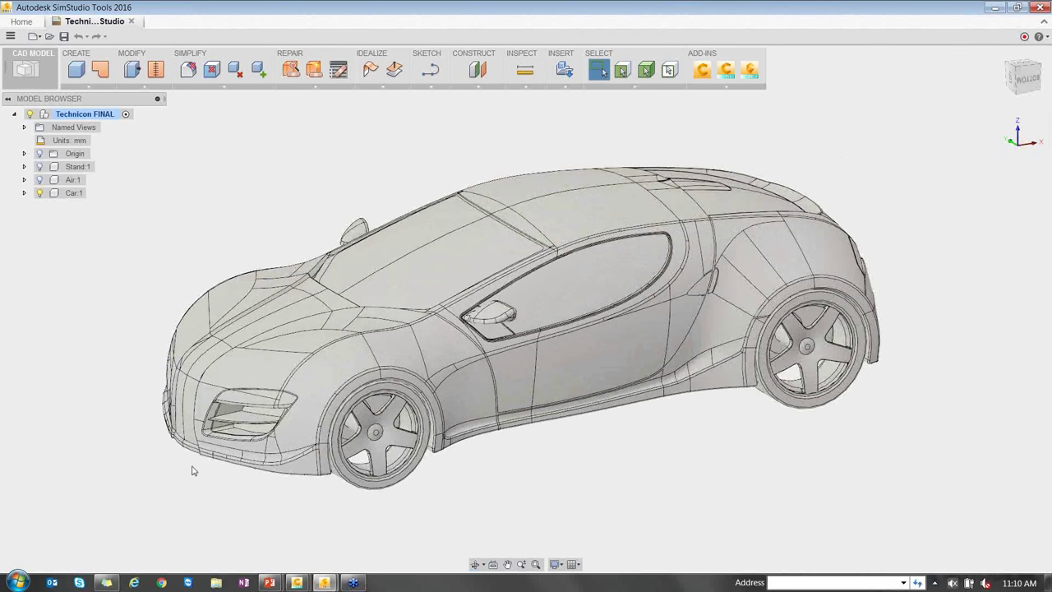
{"action": "mouse_move", "coordinate": [300, 582]}
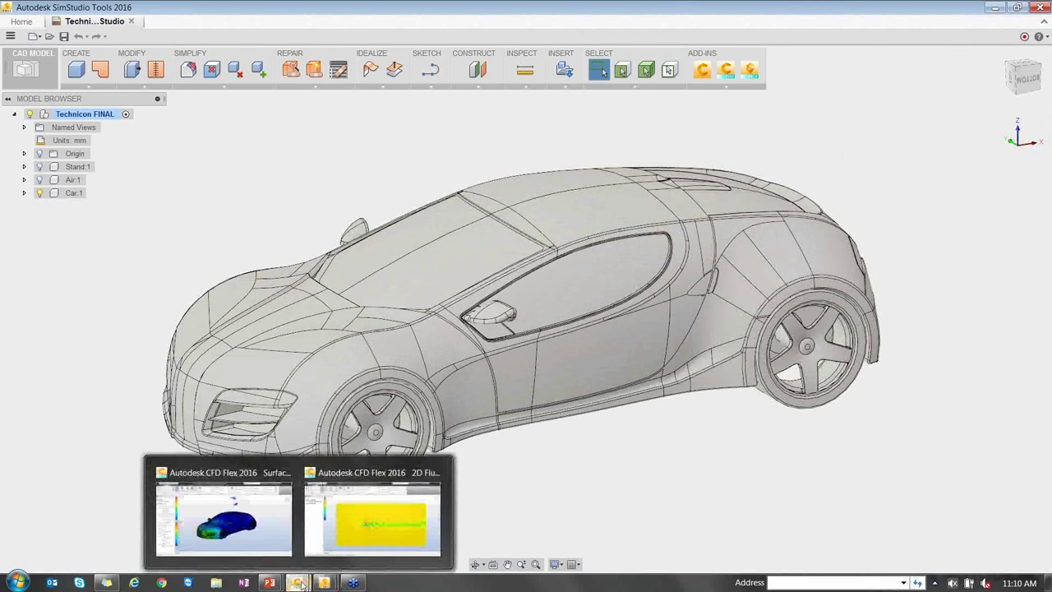
Bring up the Surface Wrap Car Body simulation in Autodesk CFD and orbit to show the car's side
{"action": "left_click", "coordinate": [265, 513]}
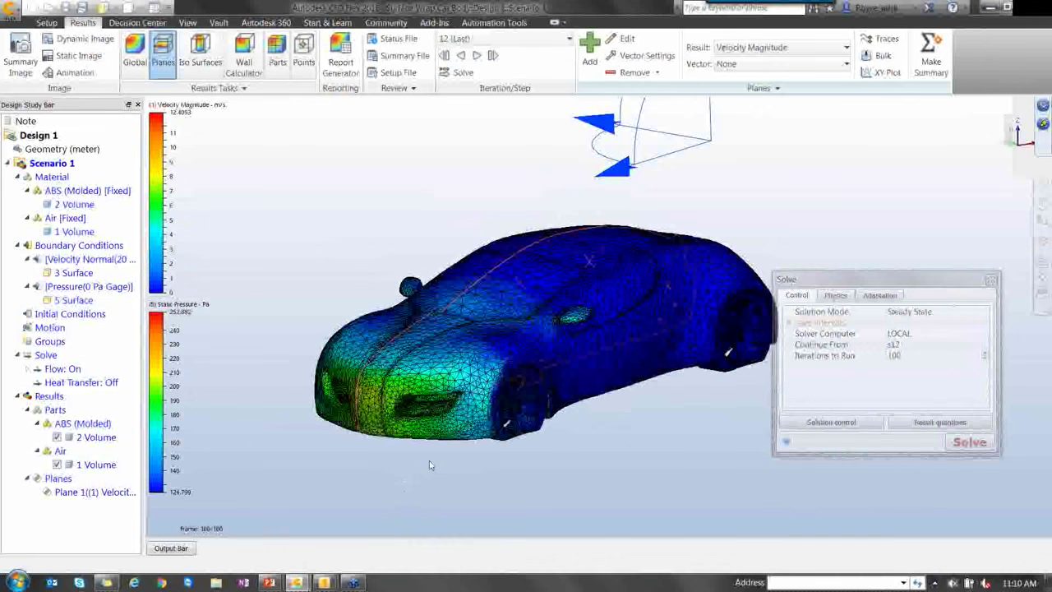
{"action": "middle_click_drag", "start_coordinate": [571, 449], "coordinate": [505, 482], "text": "shift"}
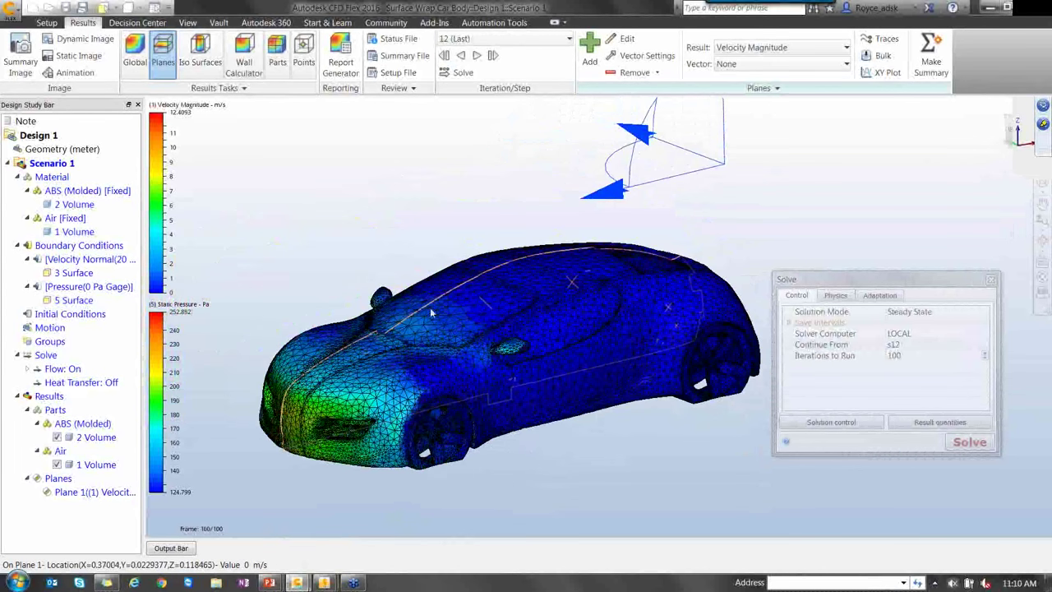
{"action": "left_click", "coordinate": [55, 23]}
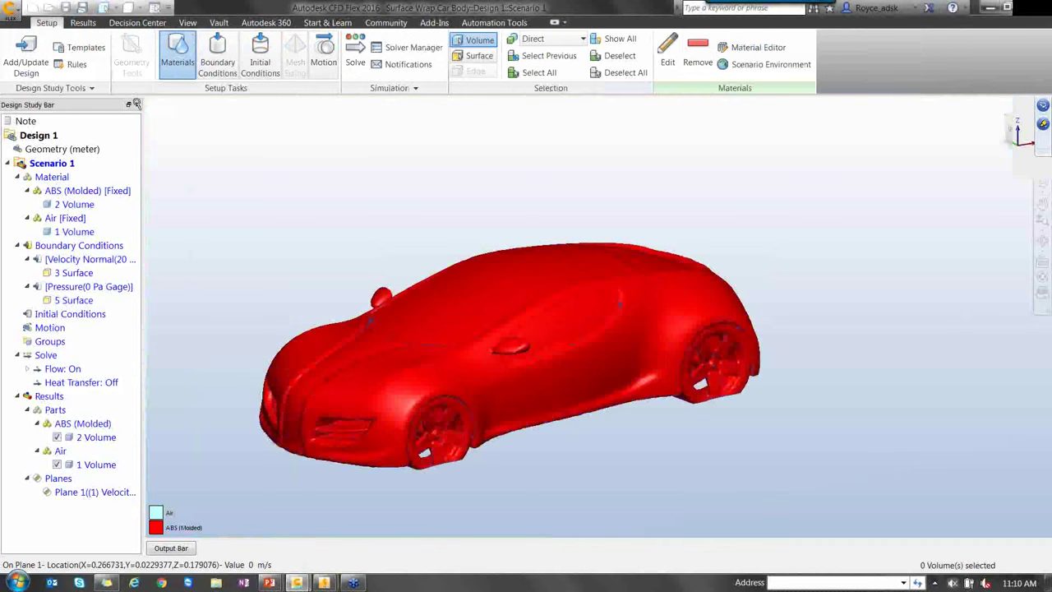
{"action": "scroll", "coordinate": [404, 459], "scroll_direction": "up", "scroll_amount": 1}
{"action": "scroll", "coordinate": [403, 459], "scroll_direction": "up", "scroll_amount": 2}
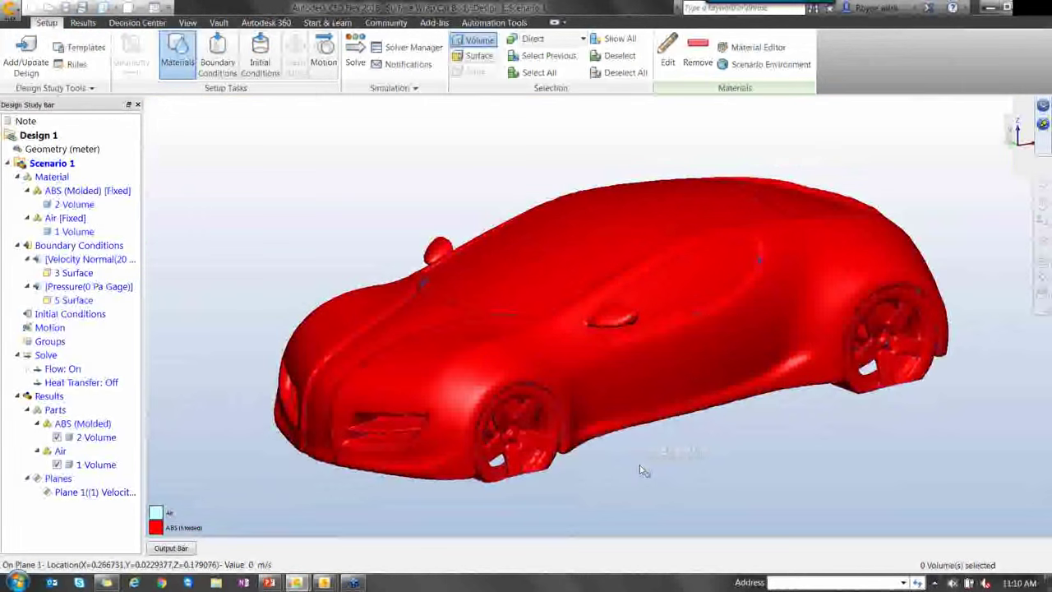
{"action": "scroll", "coordinate": [644, 470], "scroll_direction": "up", "scroll_amount": 2}
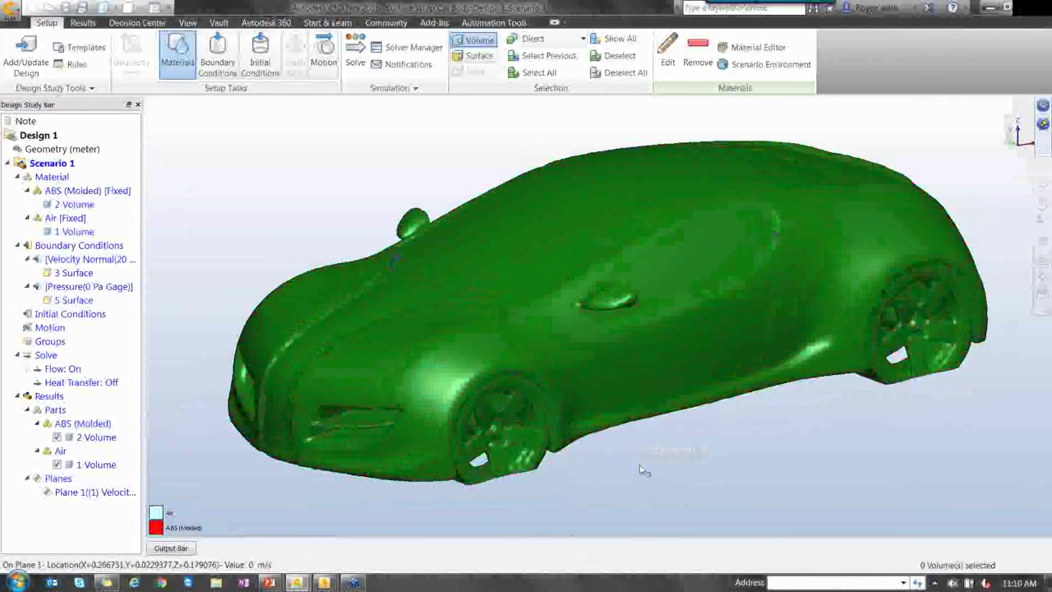
{"action": "middle_click_drag", "start_coordinate": [639, 466], "coordinate": [494, 266]}
{"action": "scroll", "coordinate": [494, 266], "scroll_direction": "up", "scroll_amount": 2}
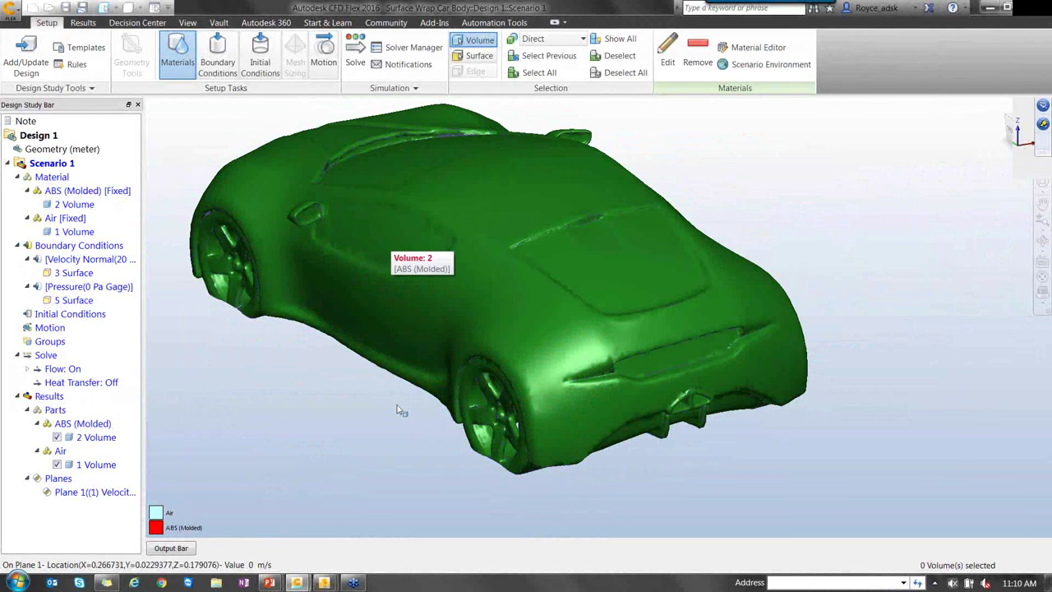
{"action": "scroll", "coordinate": [399, 407], "scroll_direction": "up", "scroll_amount": 3}
{"action": "scroll", "coordinate": [395, 403], "scroll_direction": "down", "scroll_amount": 2}
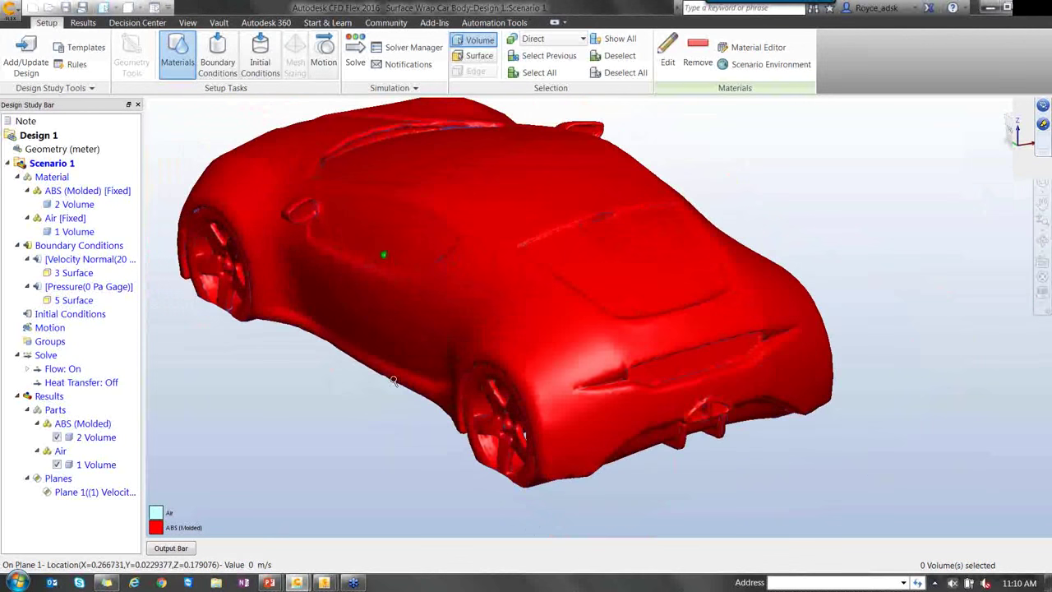
{"action": "scroll", "coordinate": [396, 384], "scroll_direction": "down", "scroll_amount": 1}
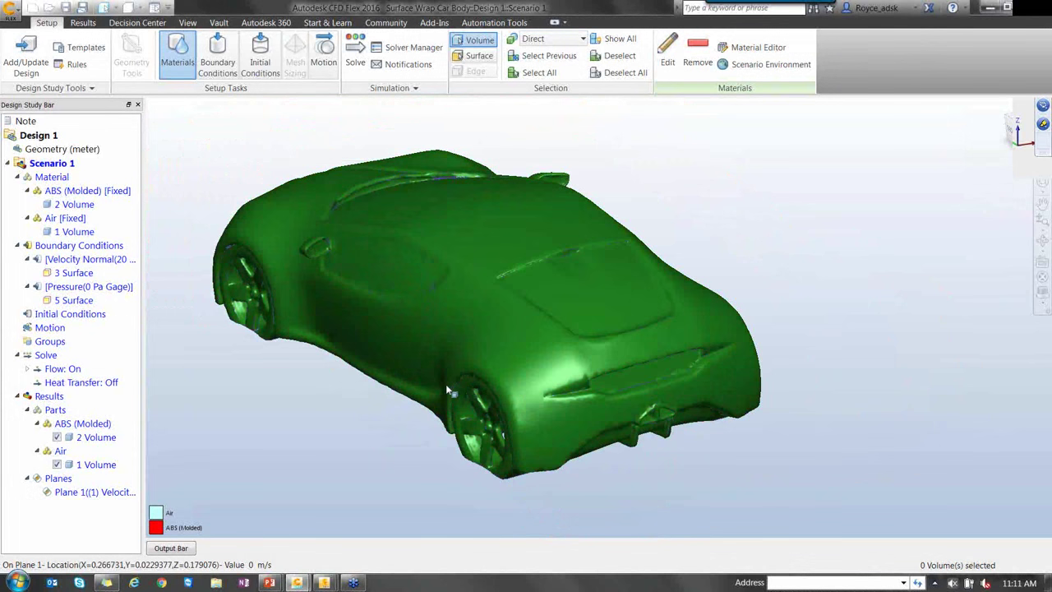
{"action": "middle_click_drag", "start_coordinate": [448, 390], "coordinate": [365, 377], "text": "shift"}
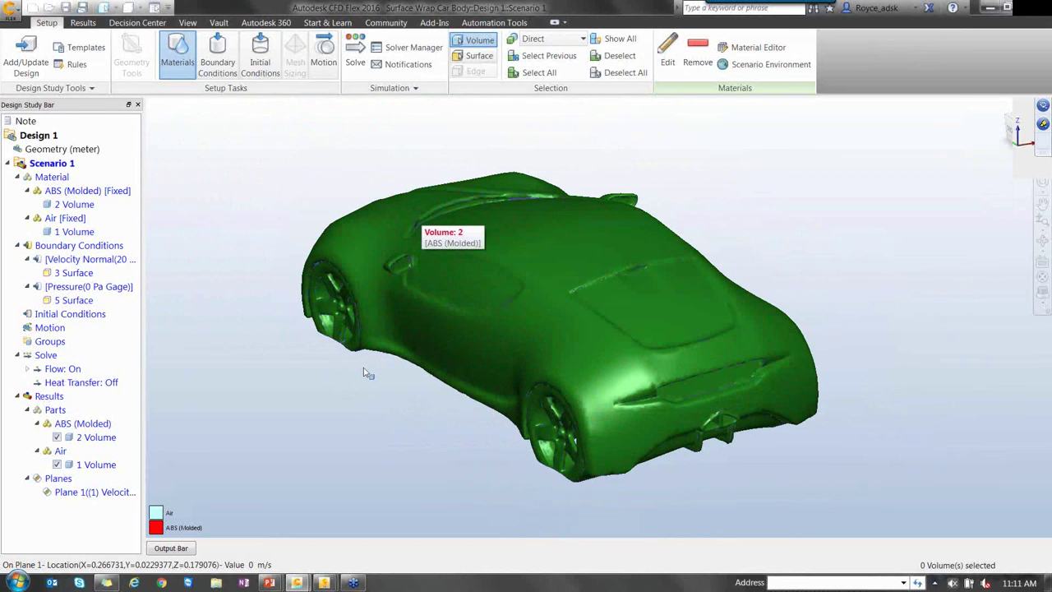
{"action": "left_click", "coordinate": [418, 220]}
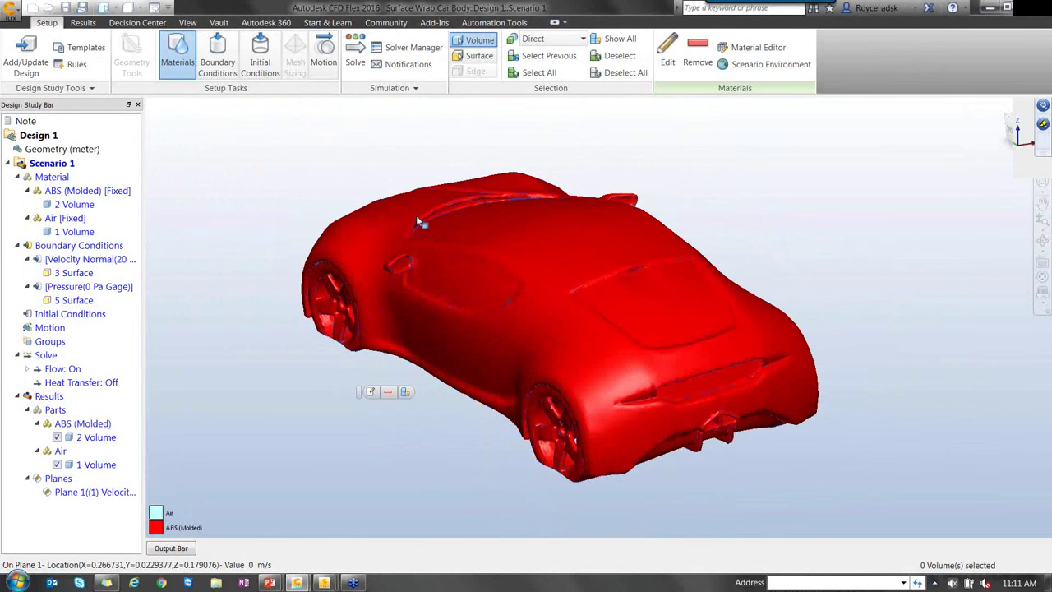
{"action": "left_click", "coordinate": [370, 391]}
{"action": "middle_click_drag", "start_coordinate": [364, 371], "coordinate": [390, 363], "text": "shift"}
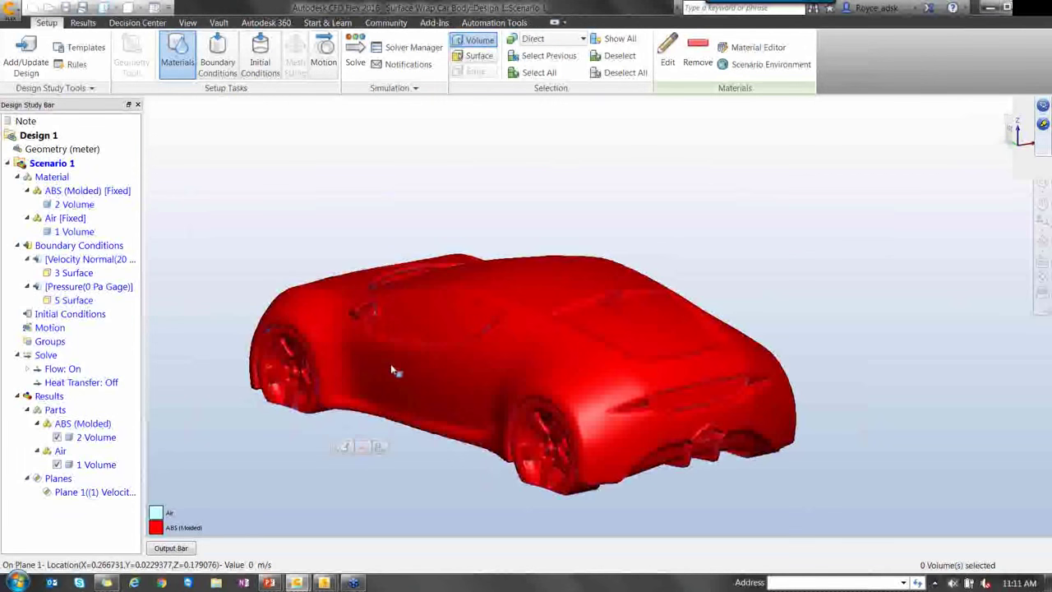
{"action": "scroll", "coordinate": [294, 470], "scroll_direction": "up", "scroll_amount": 3}
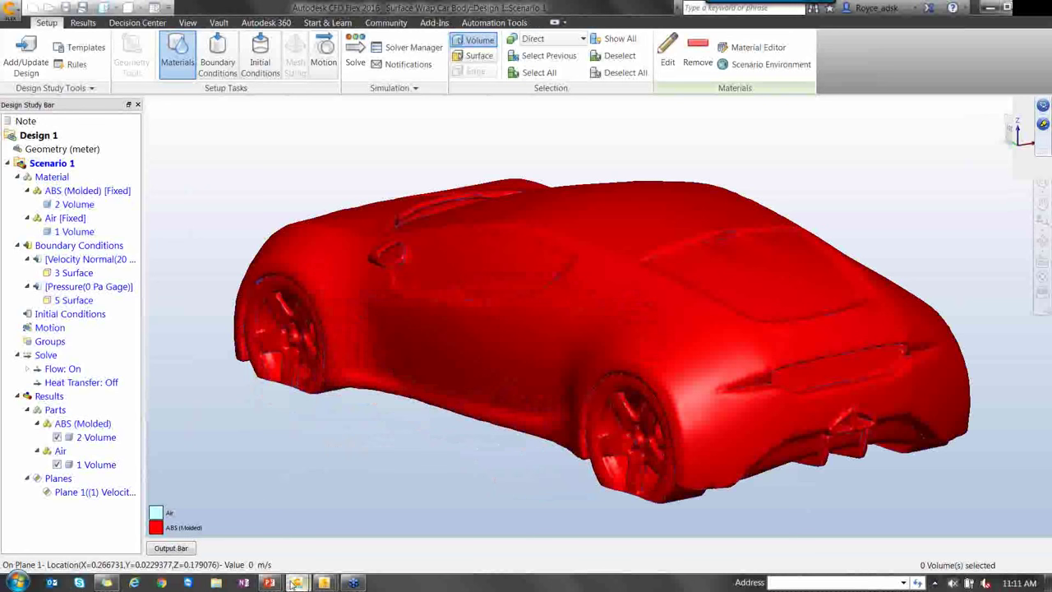
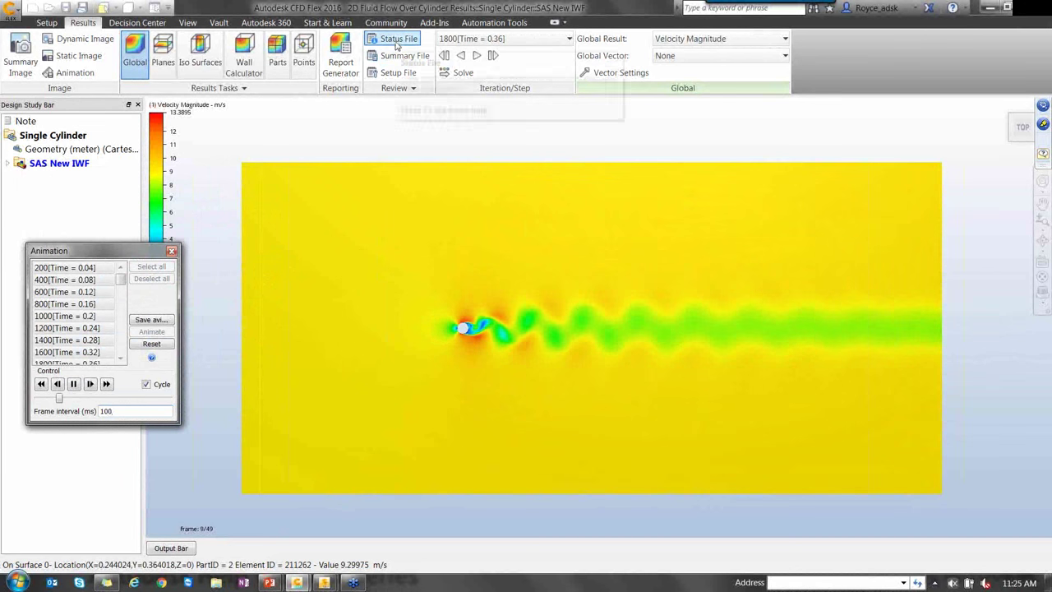
Open the solver Status File log, scroll through it, and close it
{"action": "left_click", "coordinate": [352, 186]}
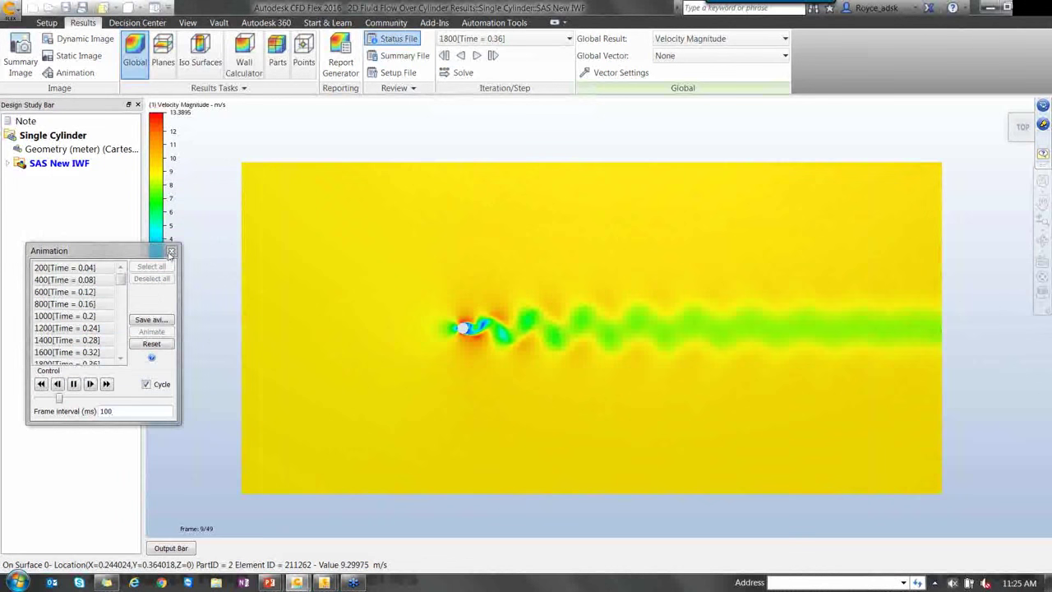
{"action": "left_click", "coordinate": [398, 39]}
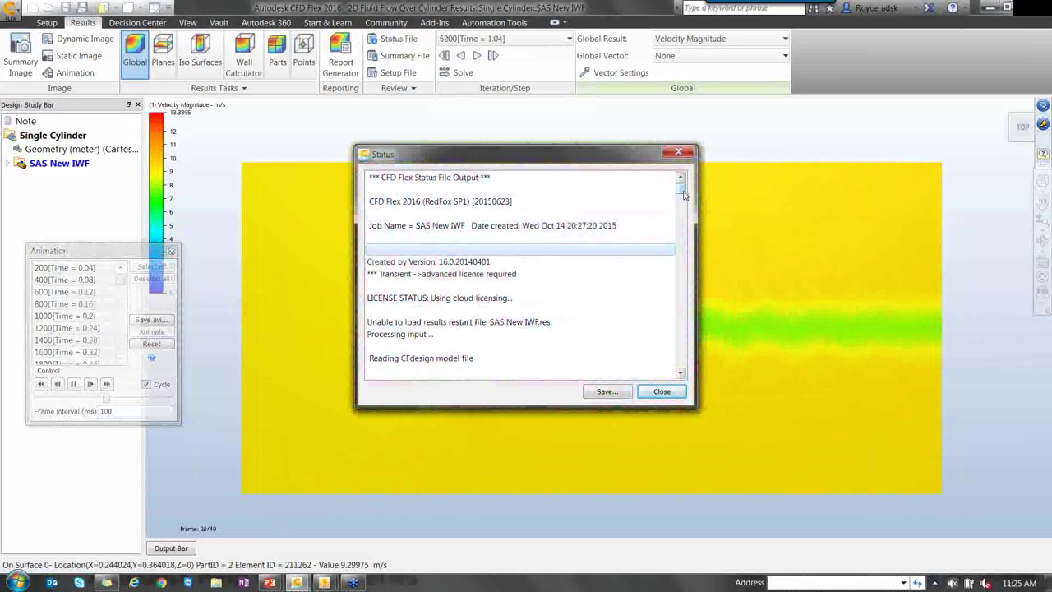
{"action": "mouse_move", "coordinate": [683, 191]}
{"action": "left_mouse_down"}
{"action": "mouse_move", "coordinate": [670, 363]}
{"action": "mouse_move", "coordinate": [681, 186]}
{"action": "left_mouse_up"}
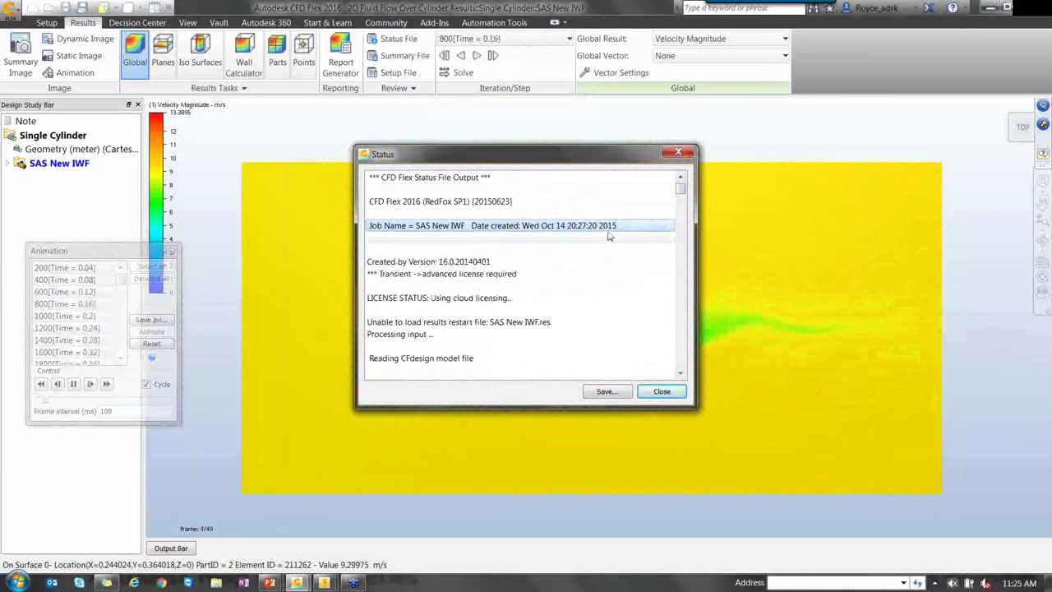
{"action": "left_click", "coordinate": [678, 152]}
Pause the animation at frame 36 and open the Summary File to its Analysis time row
{"action": "left_click", "coordinate": [73, 383]}
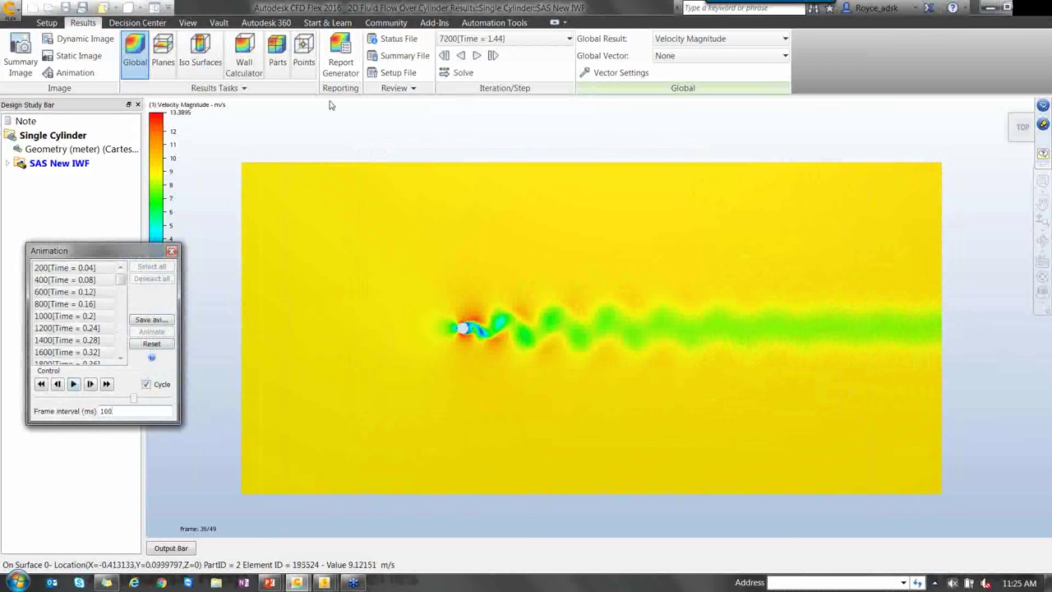
{"action": "left_click", "coordinate": [401, 56]}
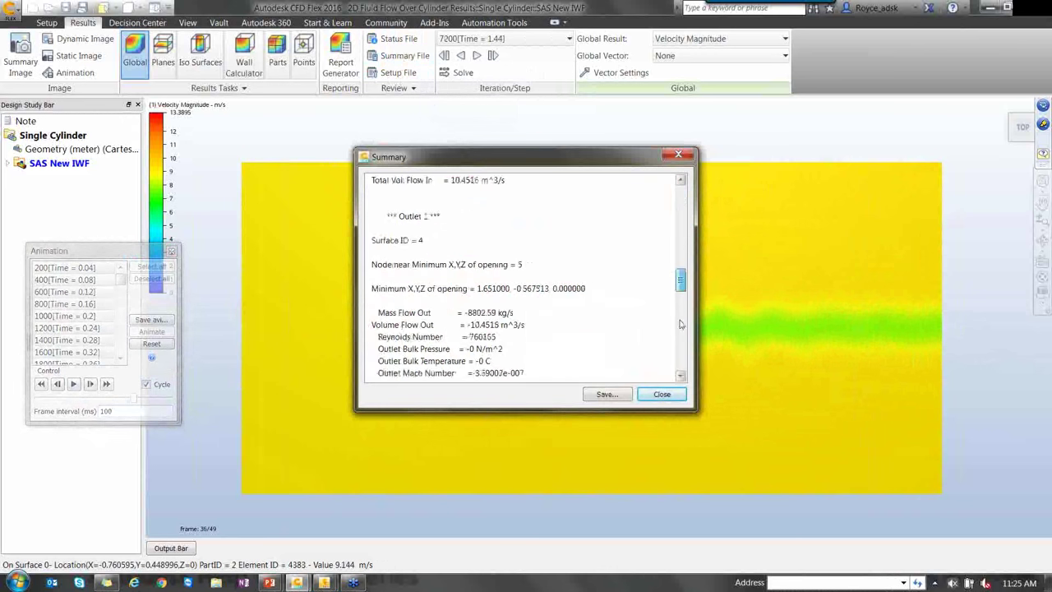
{"action": "scroll", "coordinate": [650, 358], "scroll_direction": "up", "scroll_amount": 1}
{"action": "left_click", "coordinate": [436, 252]}
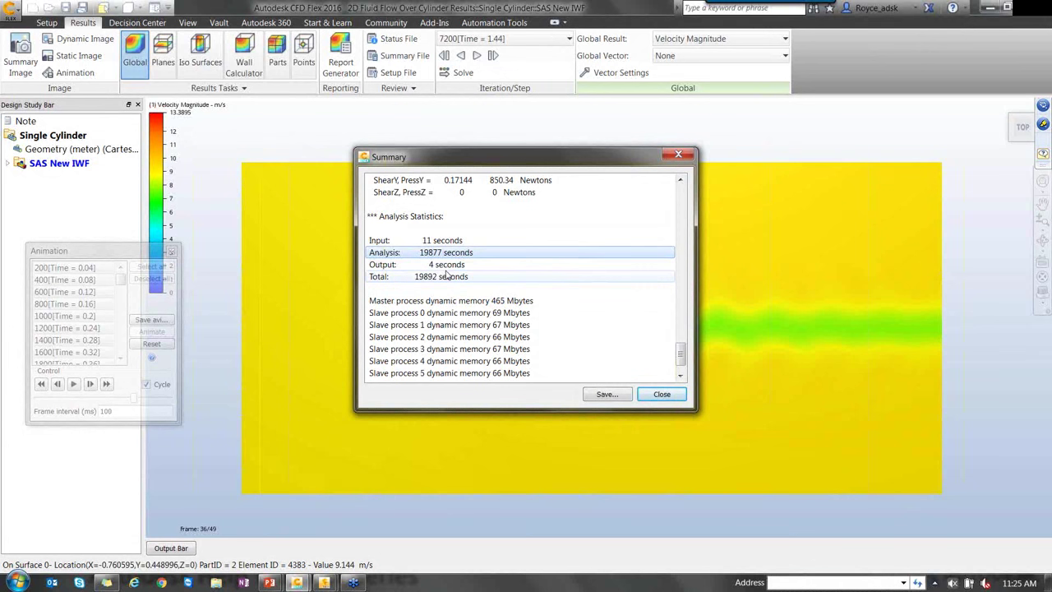
Work out the analysis time in Calculator starting from 2000, then scroll back up the summary
{"action": "key", "text": "XF86Calculator"}
{"action": "type", "text": "2000"}
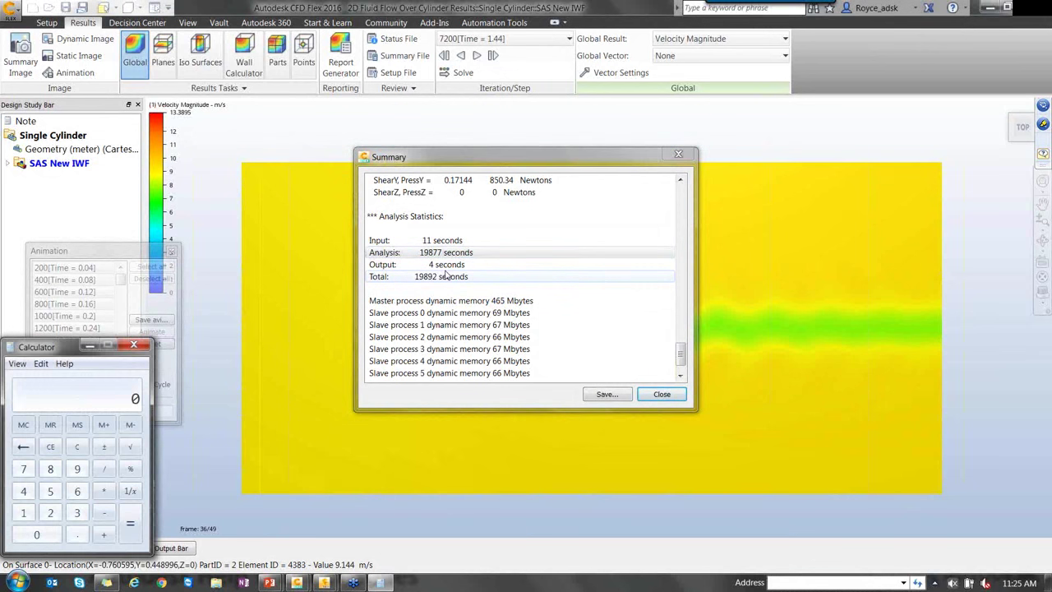
{"action": "key", "text": "slash"}
{"action": "left_click", "coordinate": [81, 448]}
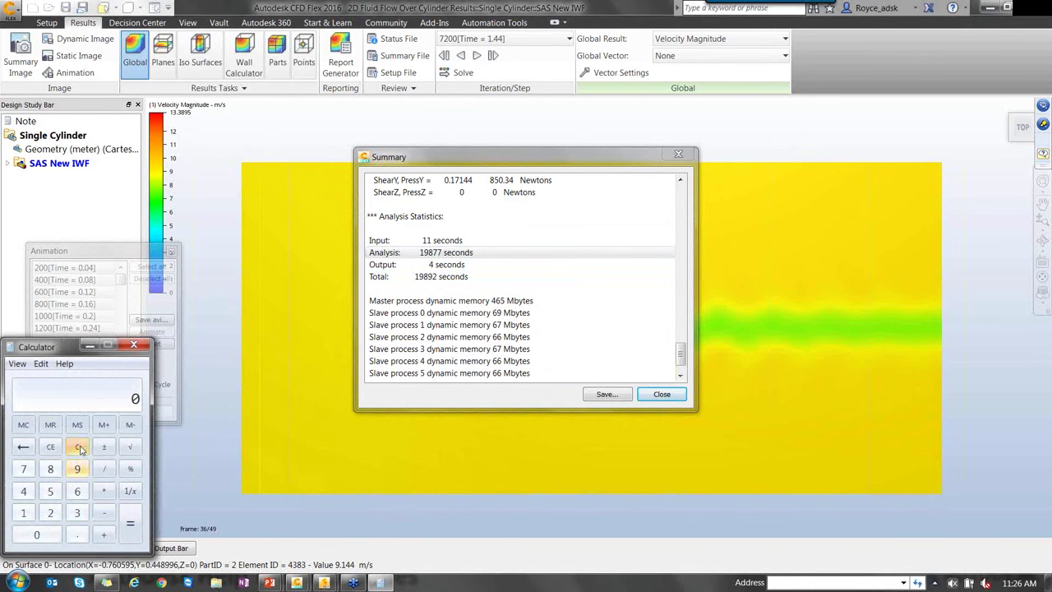
{"action": "left_click", "coordinate": [130, 346]}
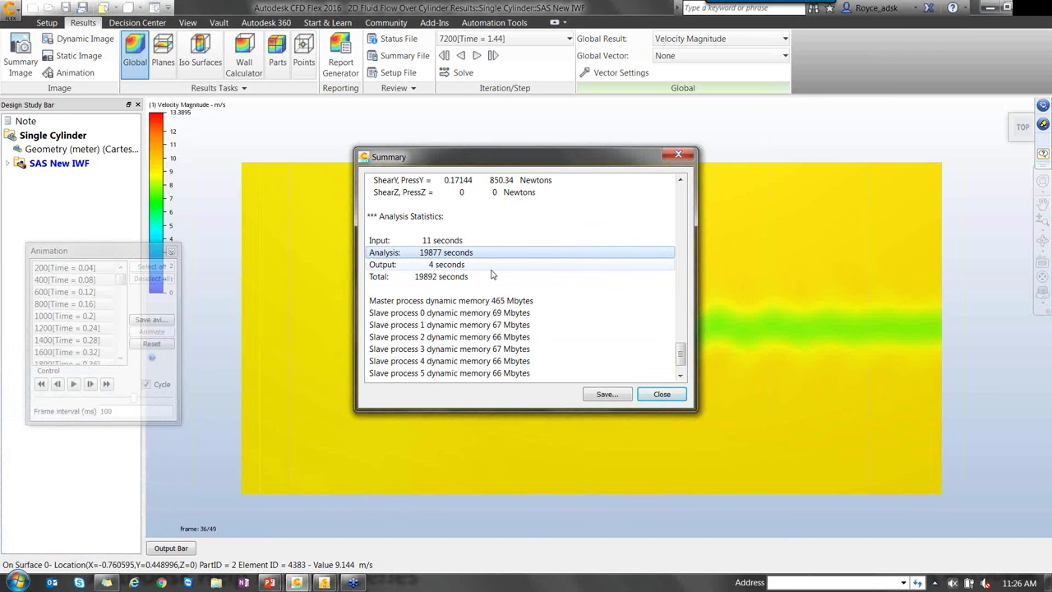
{"action": "scroll", "coordinate": [493, 280], "scroll_direction": "up", "scroll_amount": 2}
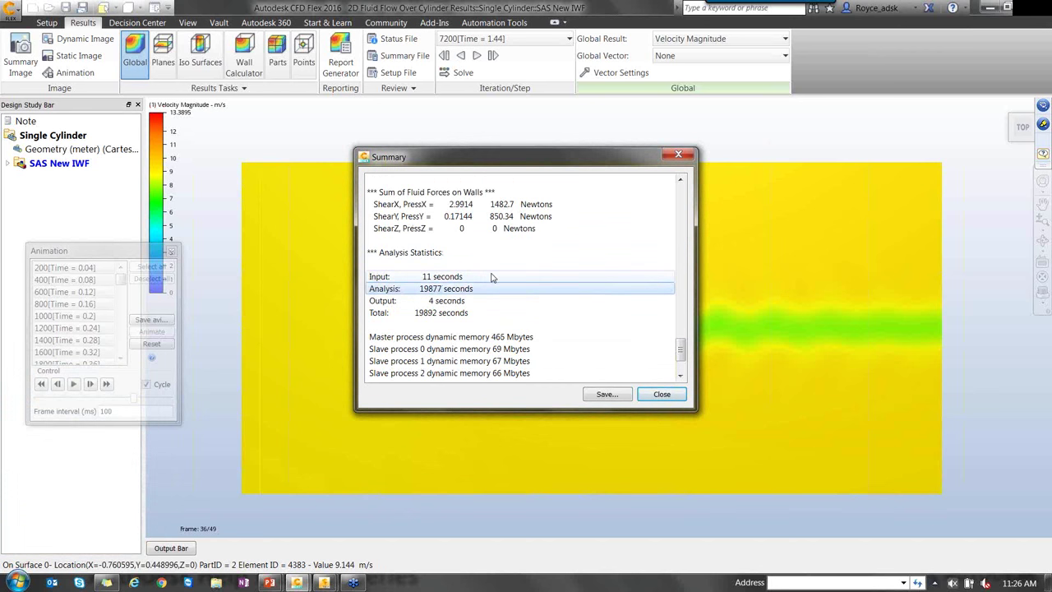
{"action": "scroll", "coordinate": [496, 290], "scroll_direction": "up", "scroll_amount": 10}
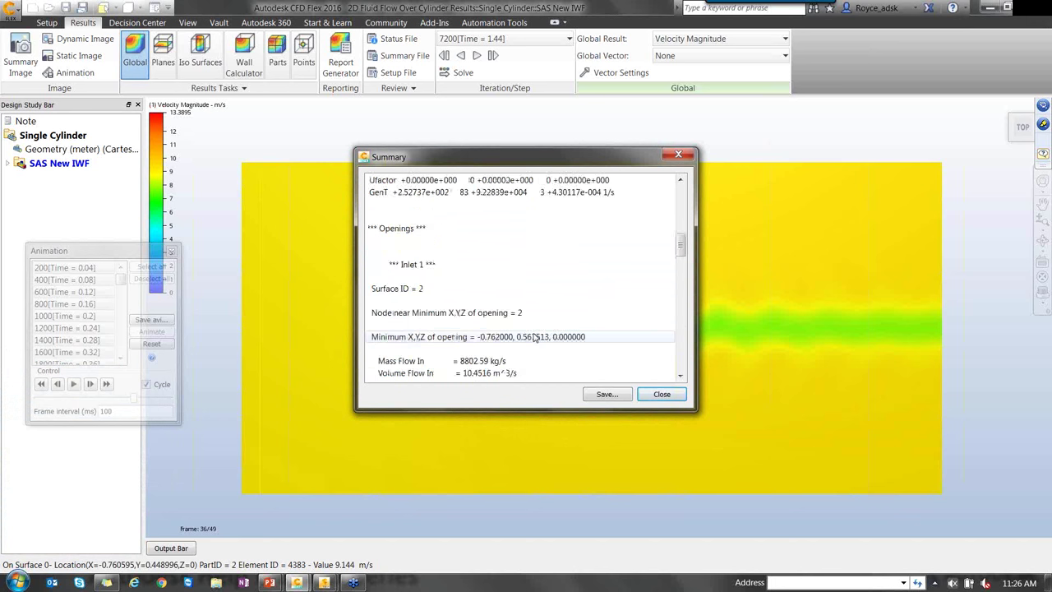
{"action": "scroll", "coordinate": [536, 340], "scroll_direction": "up", "scroll_amount": 3}
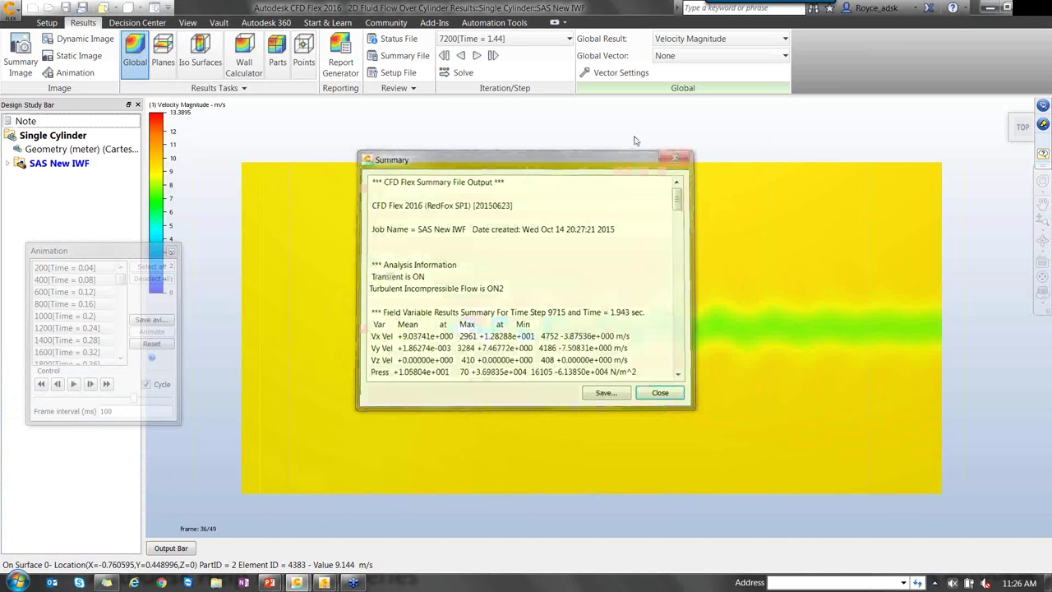
Close the summary and maximise the Output Bar's Convergence Plot to fill the view
{"action": "left_click", "coordinate": [679, 154]}
{"action": "left_click", "coordinate": [171, 547]}
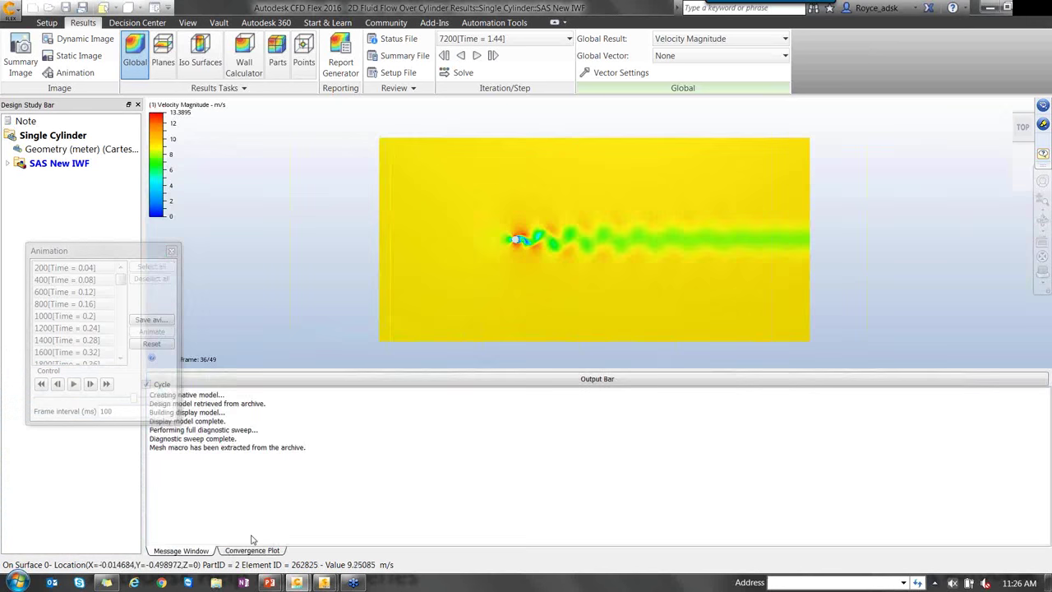
{"action": "left_click", "coordinate": [252, 551]}
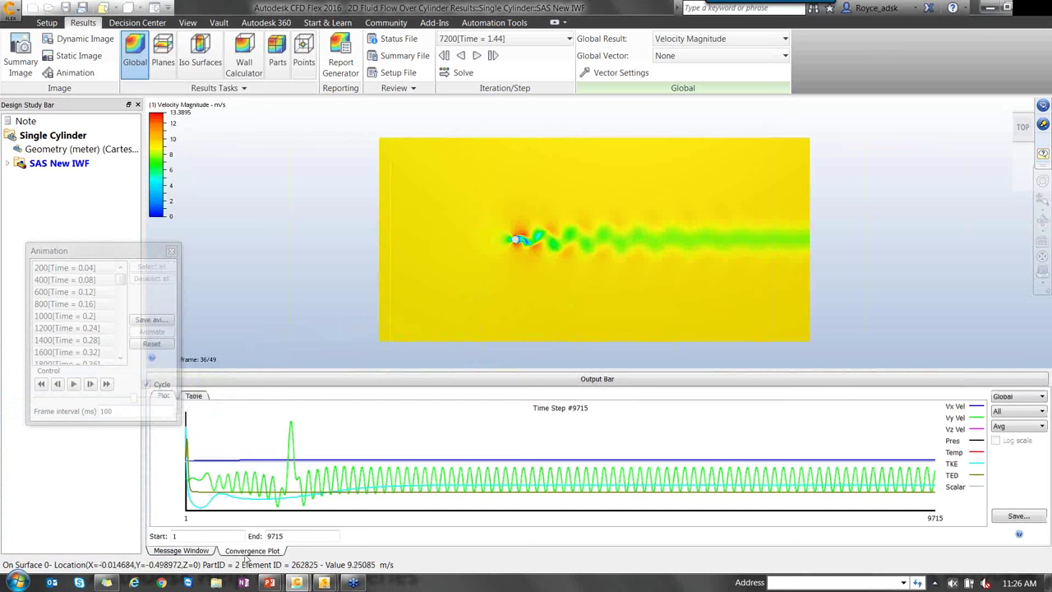
{"action": "double_click", "coordinate": [370, 368]}
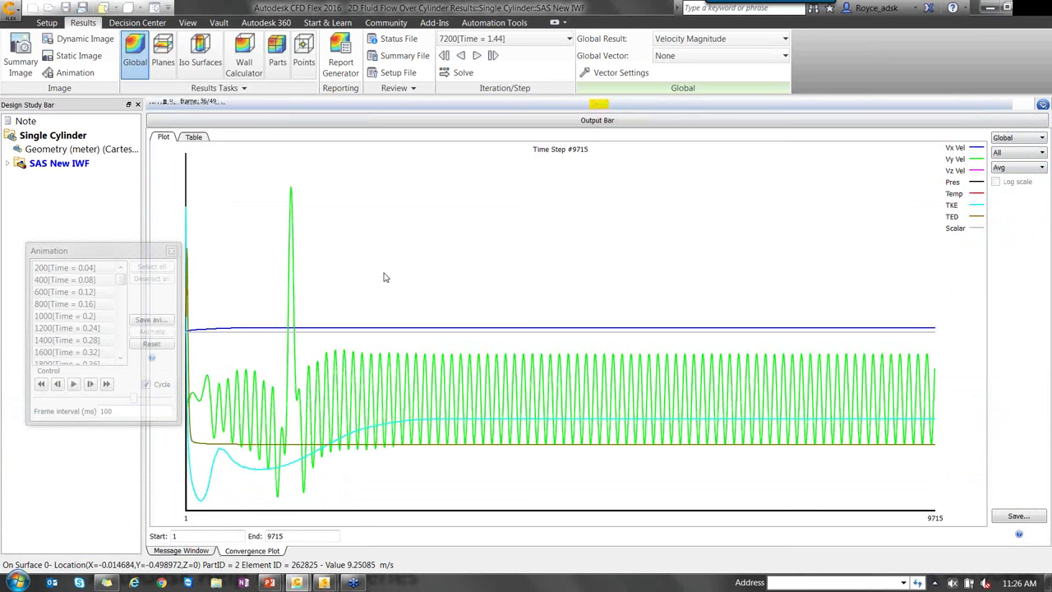
Annotate the convergence plot with marker lines and red ticks, then clear all annotations
{"action": "left_click_drag", "start_coordinate": [368, 280], "coordinate": [374, 508]}
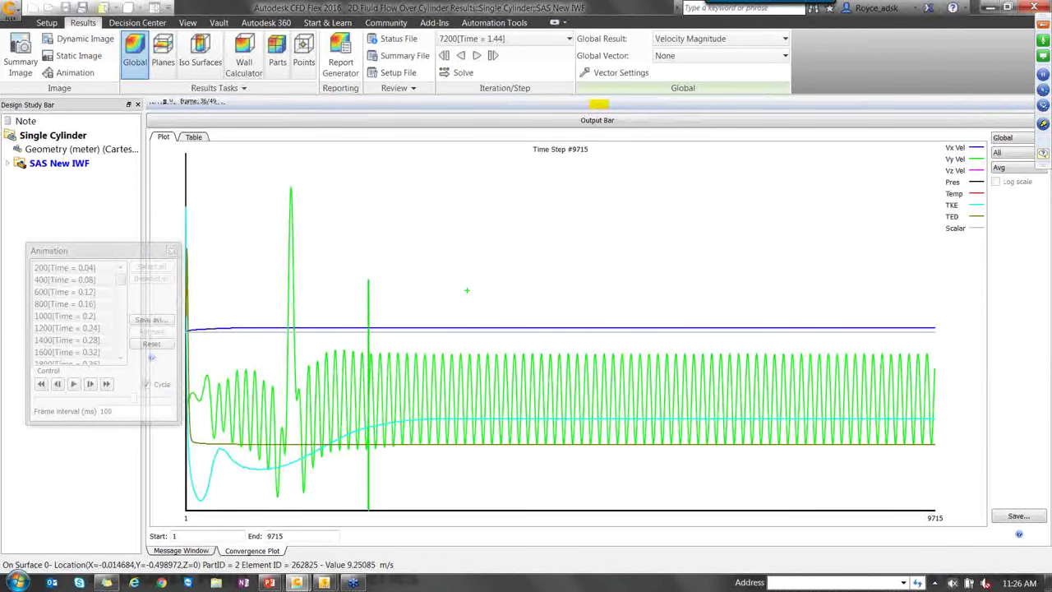
{"action": "left_click_drag", "start_coordinate": [470, 257], "coordinate": [471, 509]}
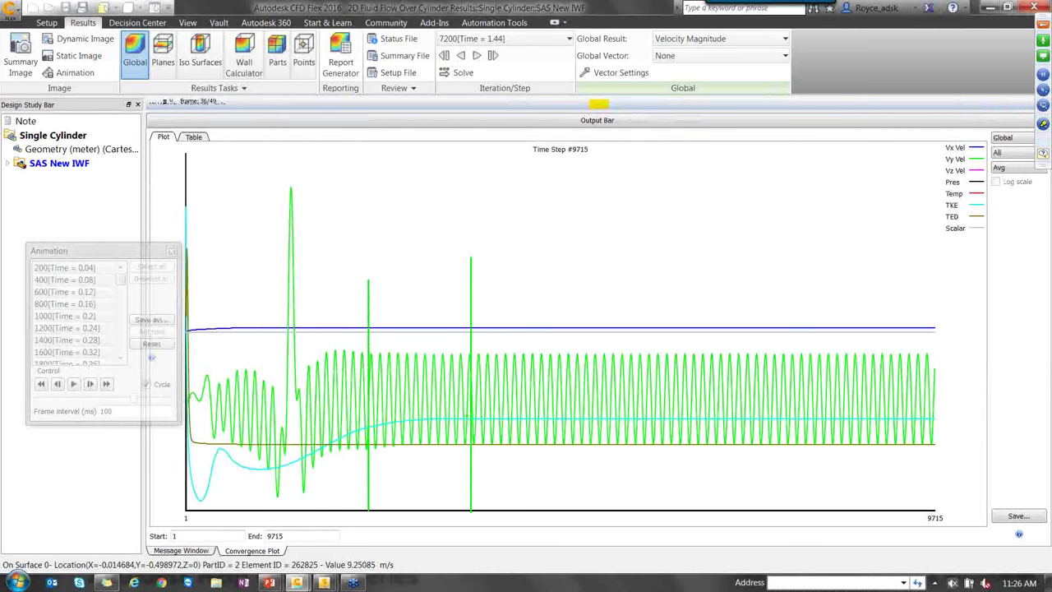
{"action": "mouse_move", "coordinate": [466, 407]}
{"action": "left_mouse_down"}
{"action": "mouse_move", "coordinate": [408, 400]}
{"action": "mouse_move", "coordinate": [341, 422]}
{"action": "mouse_move", "coordinate": [307, 441]}
{"action": "mouse_move", "coordinate": [295, 469]}
{"action": "mouse_move", "coordinate": [391, 464]}
{"action": "mouse_move", "coordinate": [460, 418]}
{"action": "left_mouse_up"}
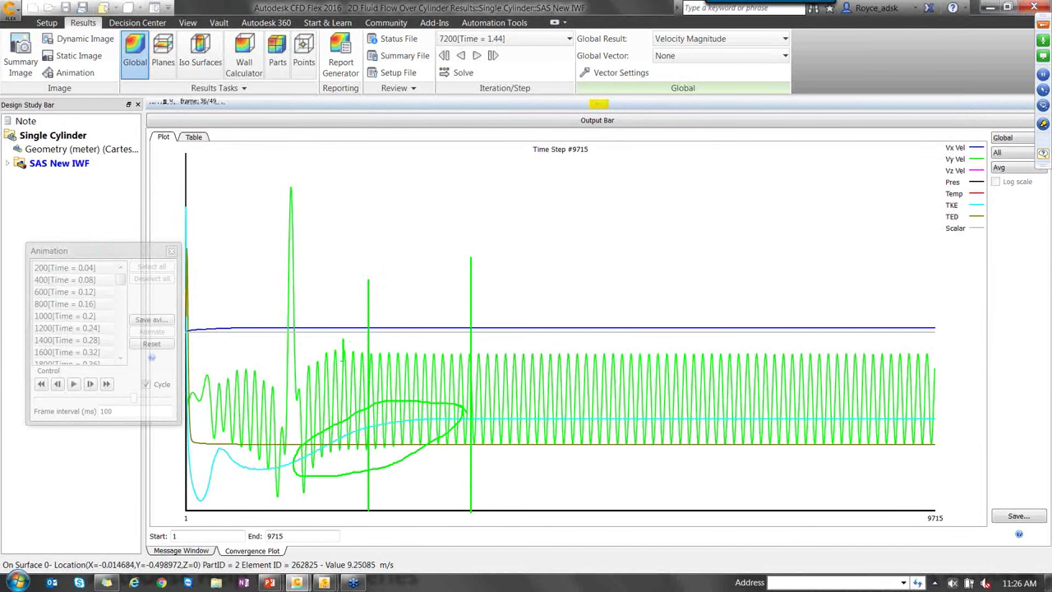
{"action": "key", "text": "r"}
{"action": "mouse_move", "coordinate": [342, 337]}
{"action": "left_mouse_down"}
{"action": "mouse_move", "coordinate": [342, 351]}
{"action": "mouse_move", "coordinate": [360, 357]}
{"action": "left_mouse_up"}
{"action": "mouse_move", "coordinate": [371, 343]}
{"action": "left_mouse_down"}
{"action": "mouse_move", "coordinate": [371, 358]}
{"action": "mouse_move", "coordinate": [391, 350]}
{"action": "mouse_move", "coordinate": [388, 358]}
{"action": "left_mouse_up"}
{"action": "left_click_drag", "start_coordinate": [399, 342], "coordinate": [408, 355]}
{"action": "mouse_move", "coordinate": [304, 152]}
{"action": "left_mouse_down"}
{"action": "mouse_move", "coordinate": [221, 382]}
{"action": "mouse_move", "coordinate": [277, 497]}
{"action": "mouse_move", "coordinate": [296, 465]}
{"action": "mouse_move", "coordinate": [316, 298]}
{"action": "mouse_move", "coordinate": [300, 165]}
{"action": "left_mouse_up"}
{"action": "key", "text": "Escape"}
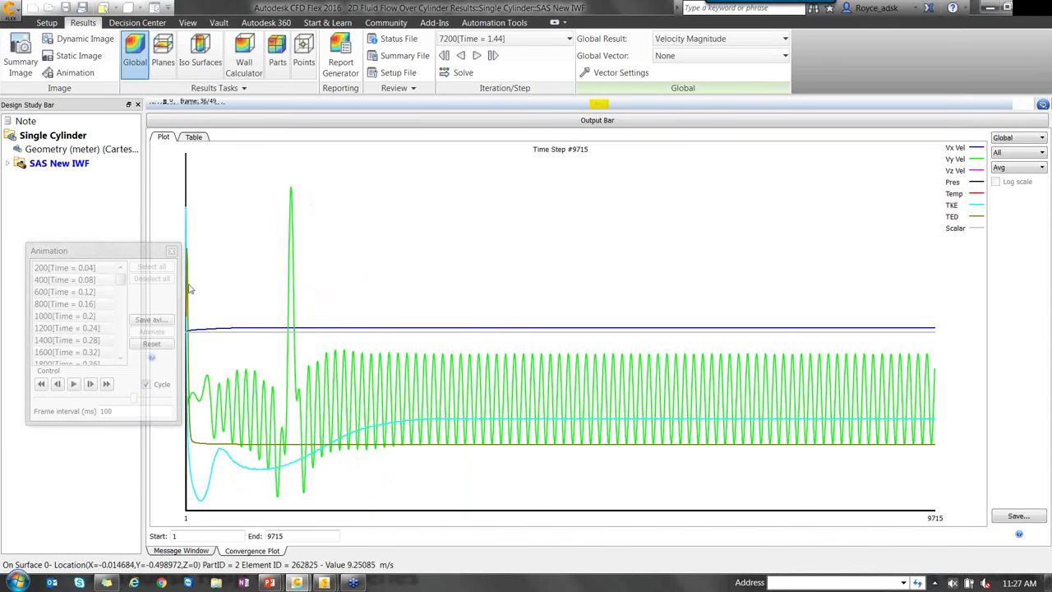
Collapse the convergence plot, resume the velocity animation, and switch the display style to Shaded Mesh
{"action": "left_click", "coordinate": [161, 264]}
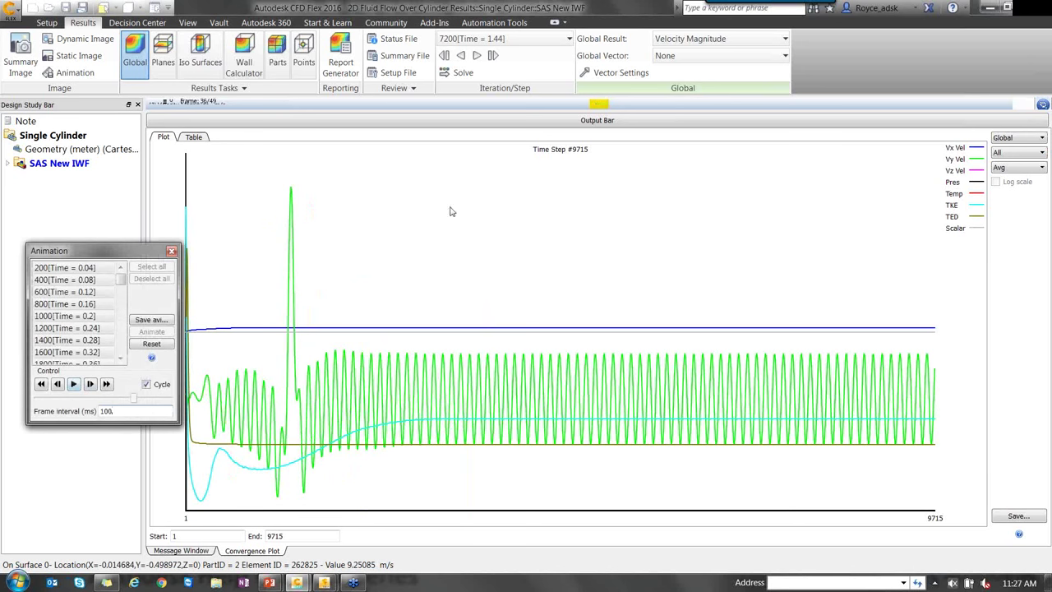
{"action": "left_click", "coordinate": [458, 121]}
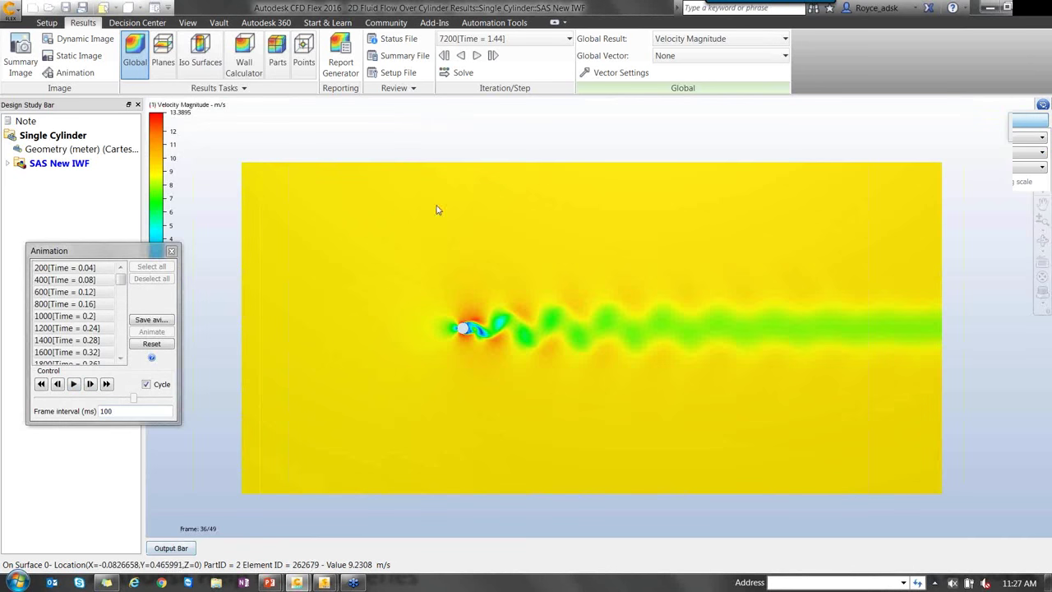
{"action": "left_click", "coordinate": [73, 384]}
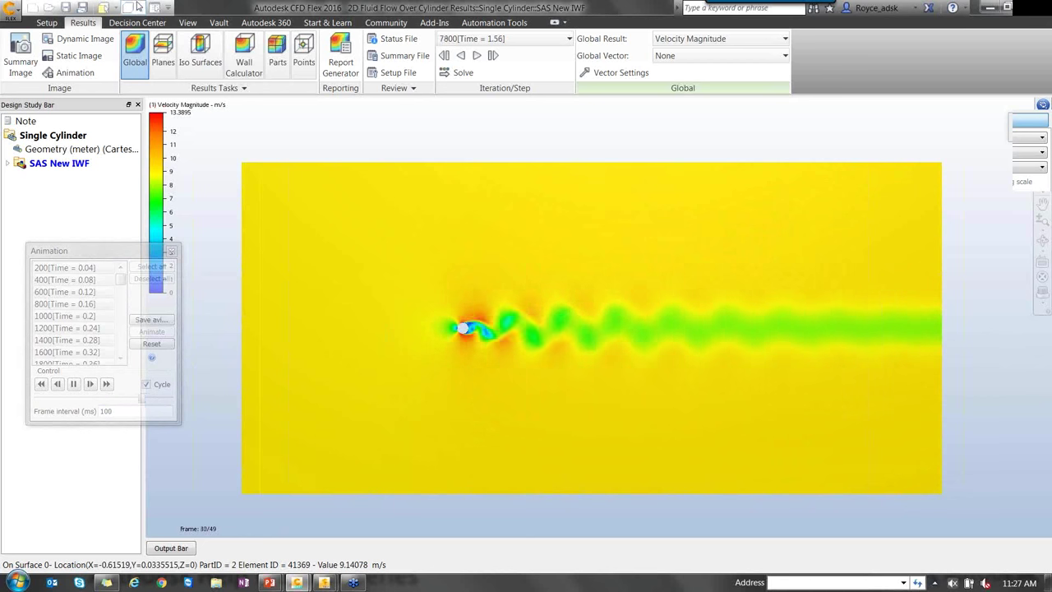
{"action": "left_click", "coordinate": [138, 7]}
{"action": "left_click", "coordinate": [164, 148]}
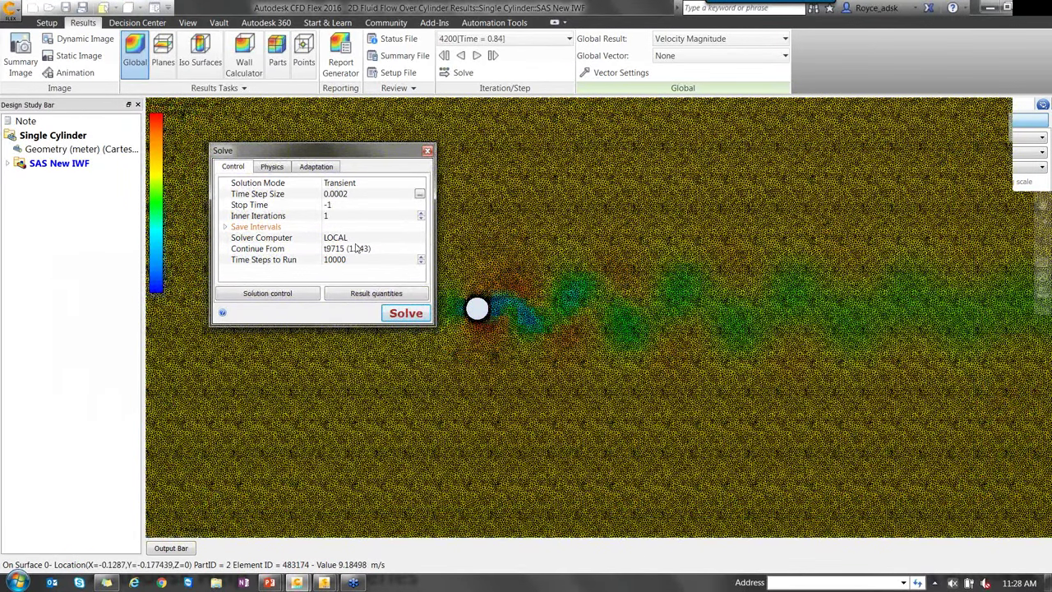
Check the advection options, then view Physics > Turbulence: SST k-omega SAS, auto startup Off
{"action": "left_click", "coordinate": [280, 293]}
{"action": "left_click", "coordinate": [437, 181]}
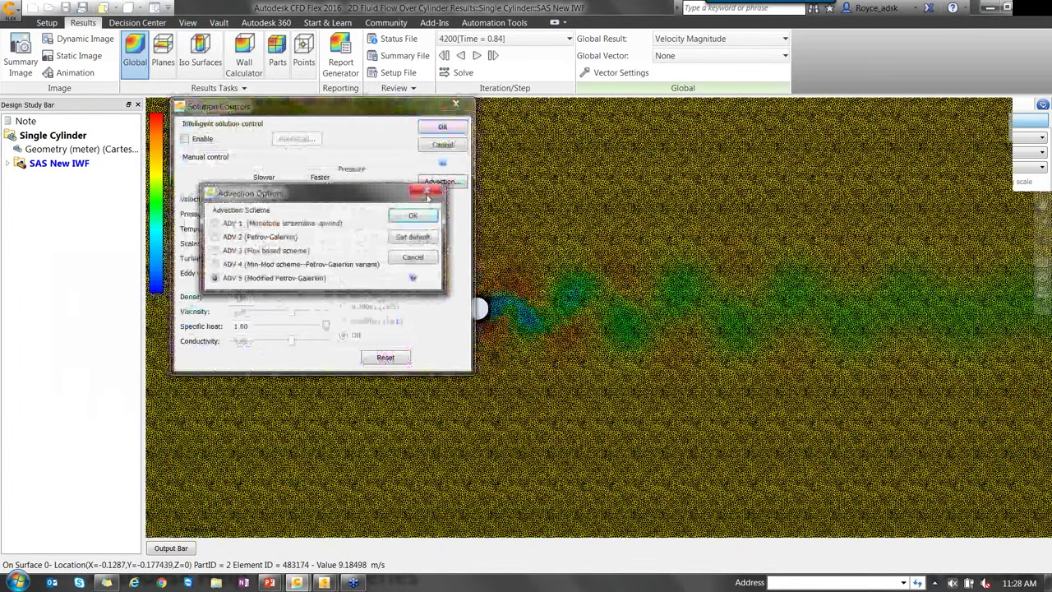
{"action": "key", "text": "Escape"}
{"action": "left_click", "coordinate": [456, 103]}
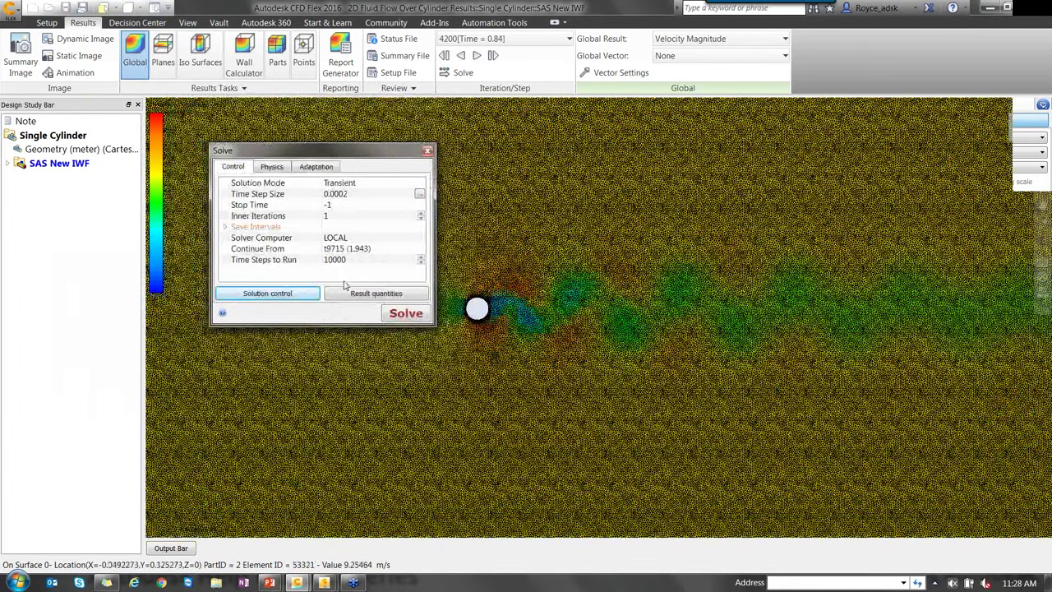
{"action": "left_click", "coordinate": [276, 169]}
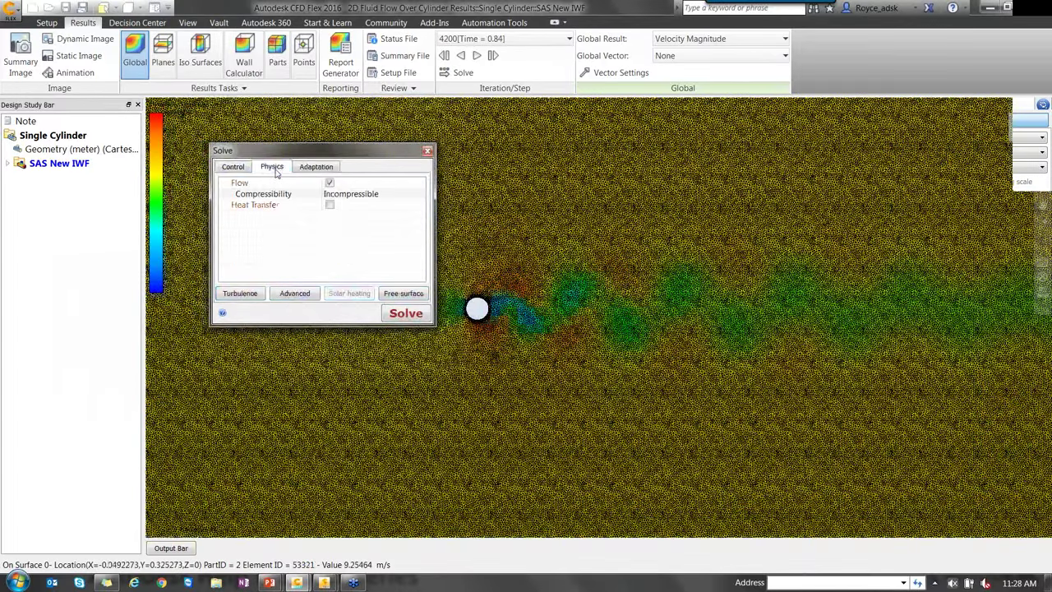
{"action": "left_click", "coordinate": [245, 293]}
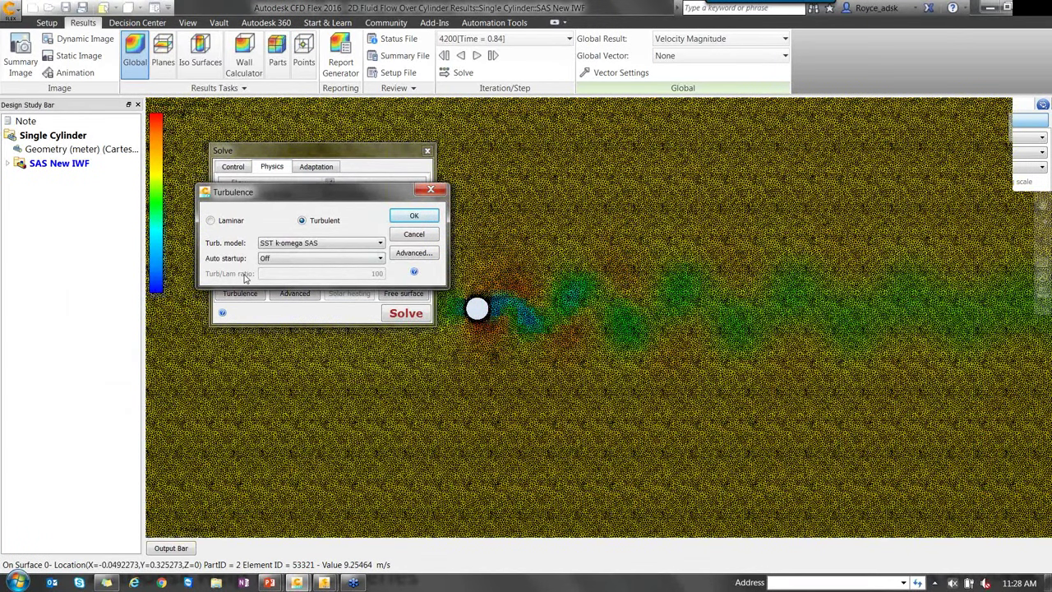
Close the Turbulence settings dialog
{"action": "left_click", "coordinate": [428, 192]}
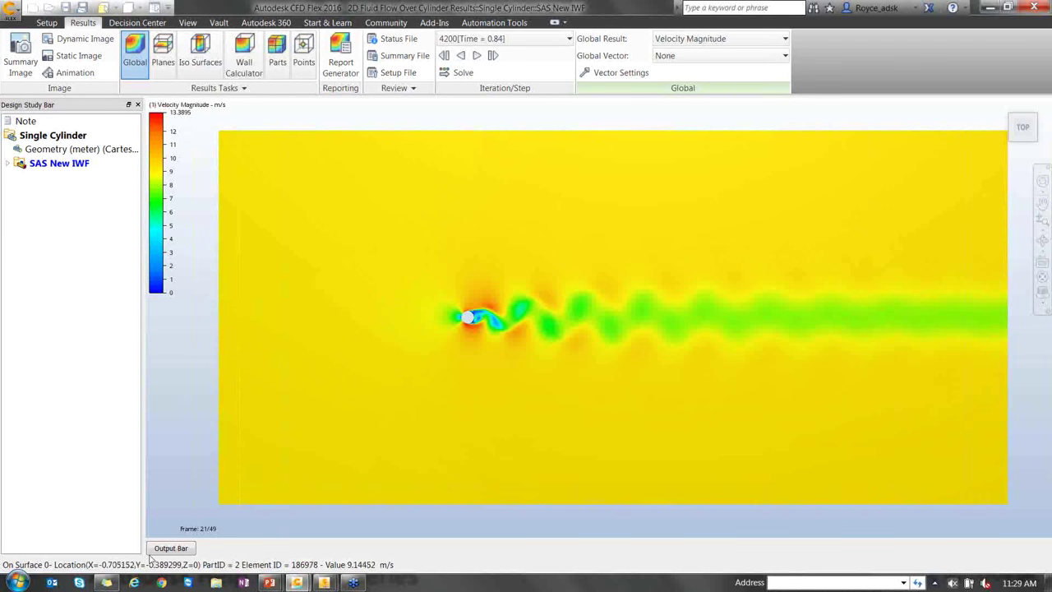
Reopen Solve, move the dialog higher, and cancel out of the Turbulence settings unchanged
{"action": "left_click", "coordinate": [353, 583]}
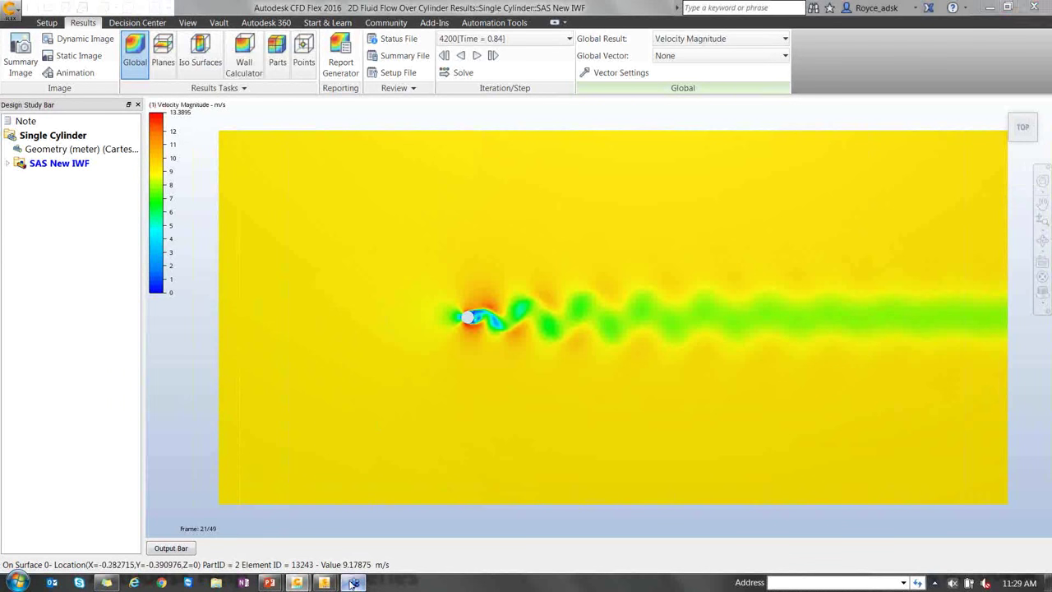
{"action": "mouse_move", "coordinate": [268, 582]}
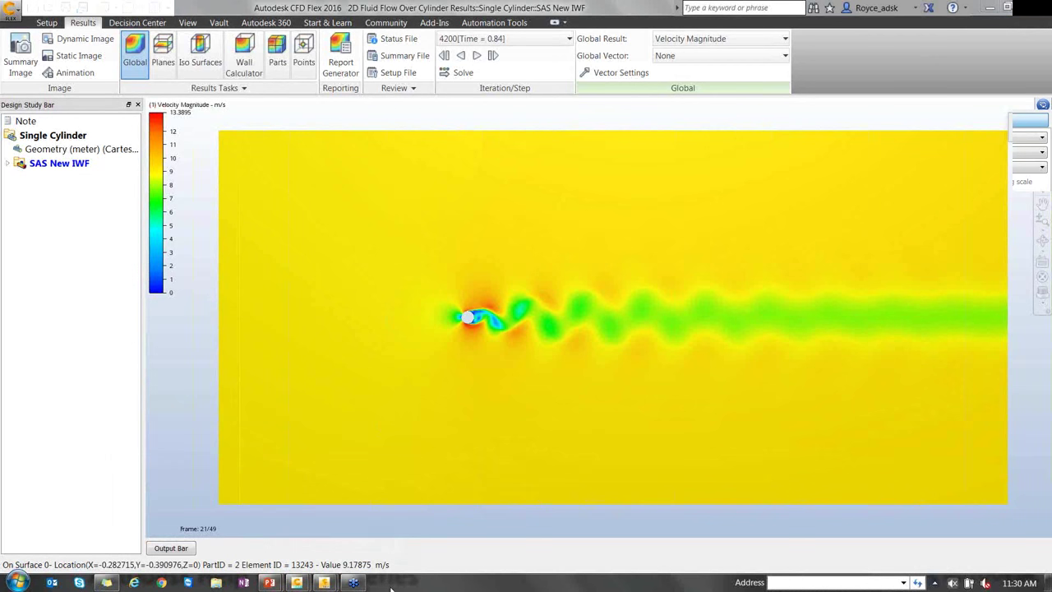
{"action": "left_click", "coordinate": [457, 72]}
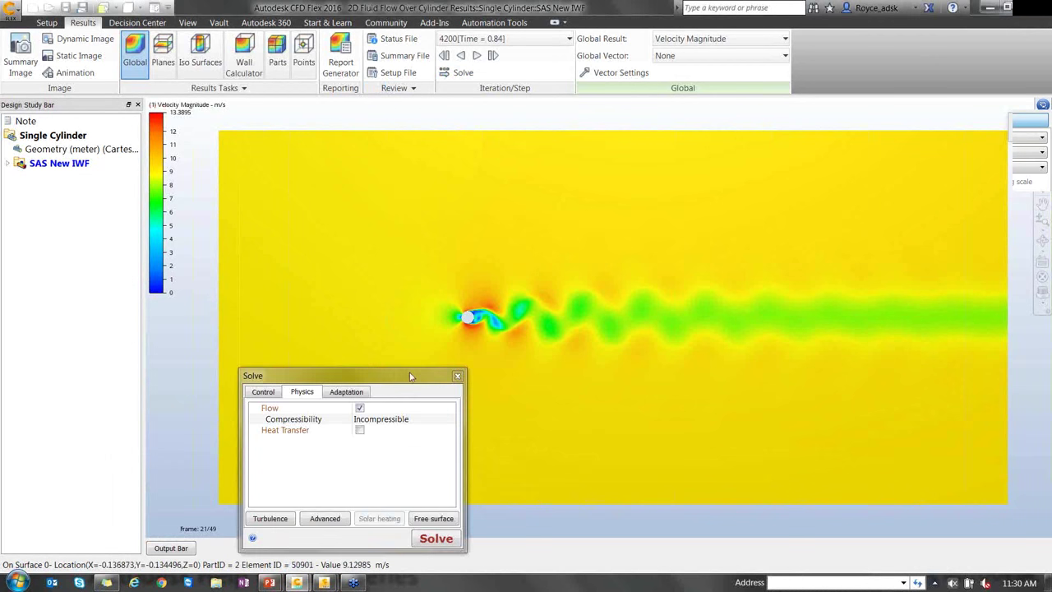
{"action": "left_click_drag", "start_coordinate": [398, 382], "coordinate": [393, 240]}
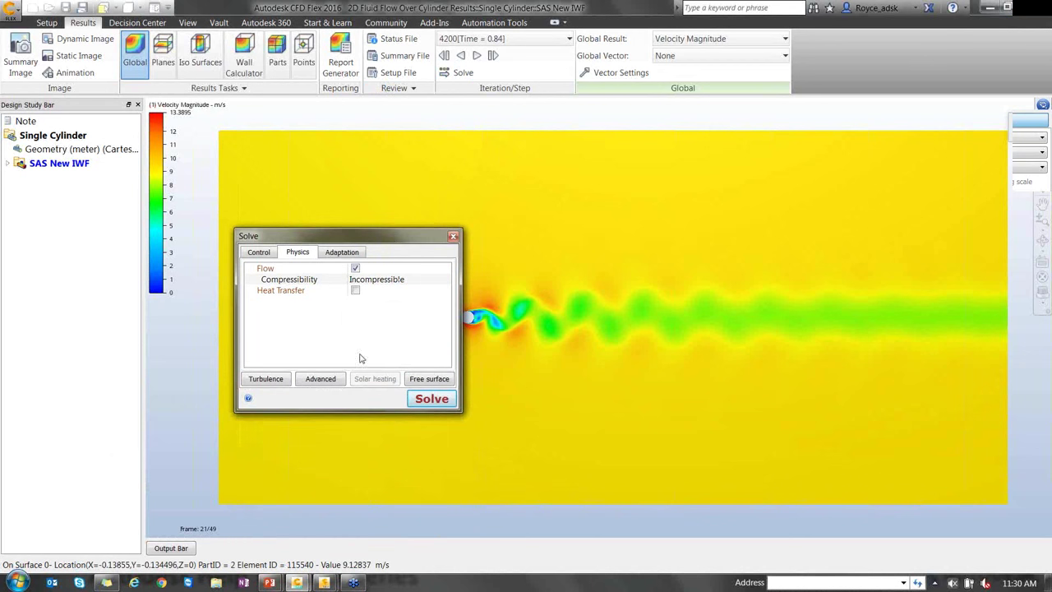
{"action": "left_click", "coordinate": [283, 379]}
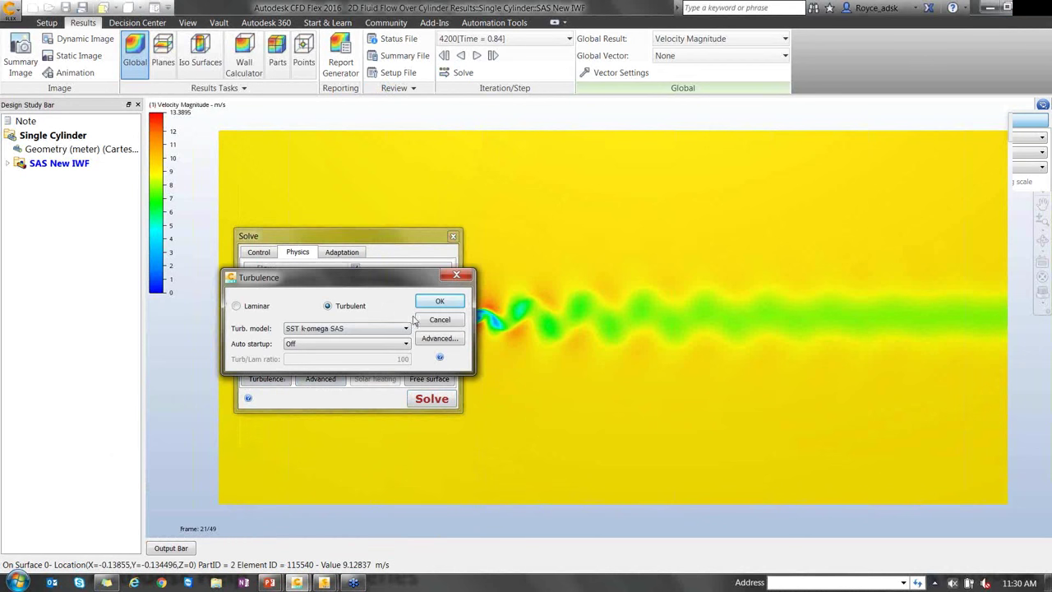
{"action": "left_click", "coordinate": [440, 320]}
Check the Solution control advection scheme, ADV 5 (Modified Petrov-Galerkin), and close it
{"action": "left_click", "coordinate": [262, 253]}
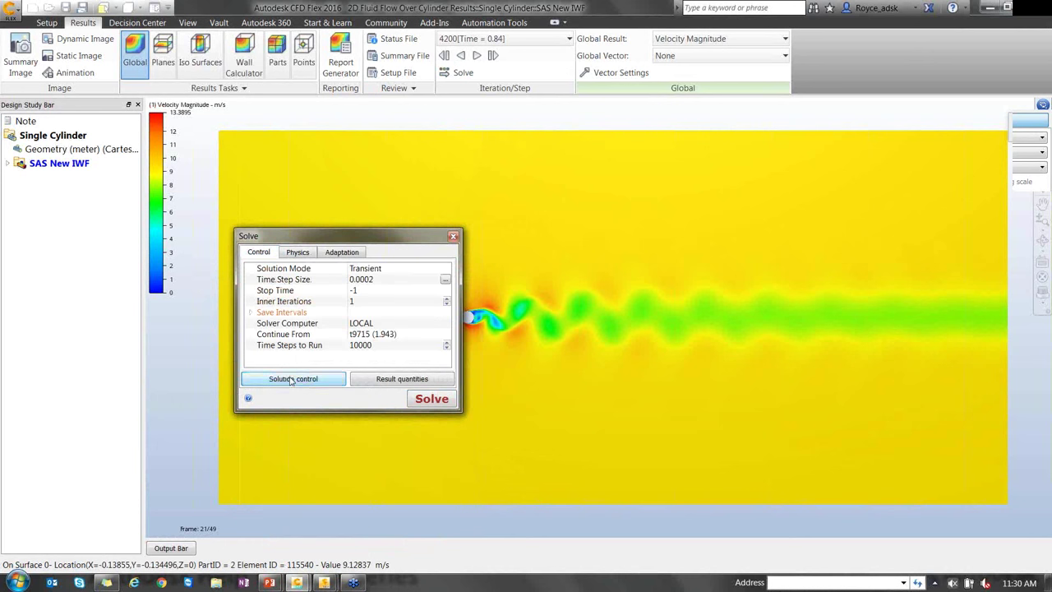
{"action": "left_click", "coordinate": [290, 380]}
{"action": "left_click", "coordinate": [468, 267]}
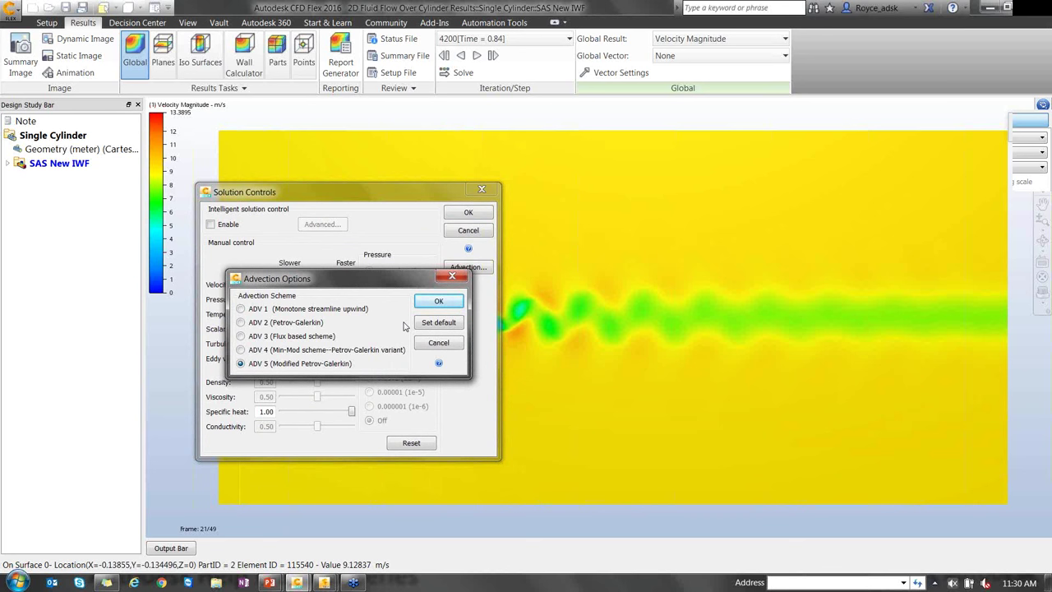
{"action": "left_click", "coordinate": [454, 276]}
Keep the turbulence model at SST k-omega SAS, then close the Turbulence and Solve dialogs
{"action": "left_click", "coordinate": [485, 192]}
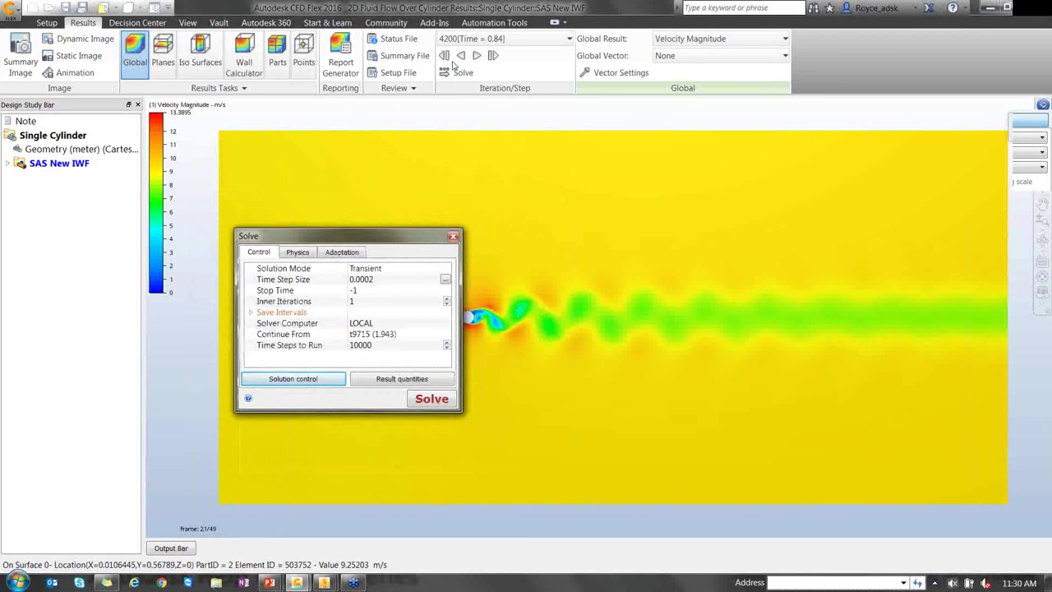
{"action": "left_click", "coordinate": [297, 251]}
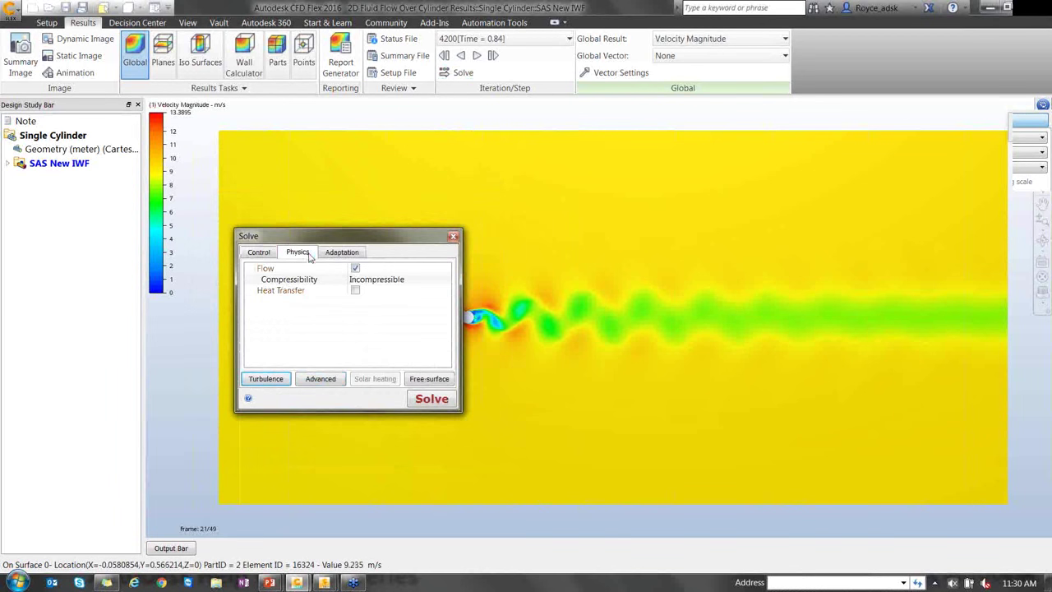
{"action": "left_click", "coordinate": [265, 379]}
{"action": "left_click", "coordinate": [337, 329]}
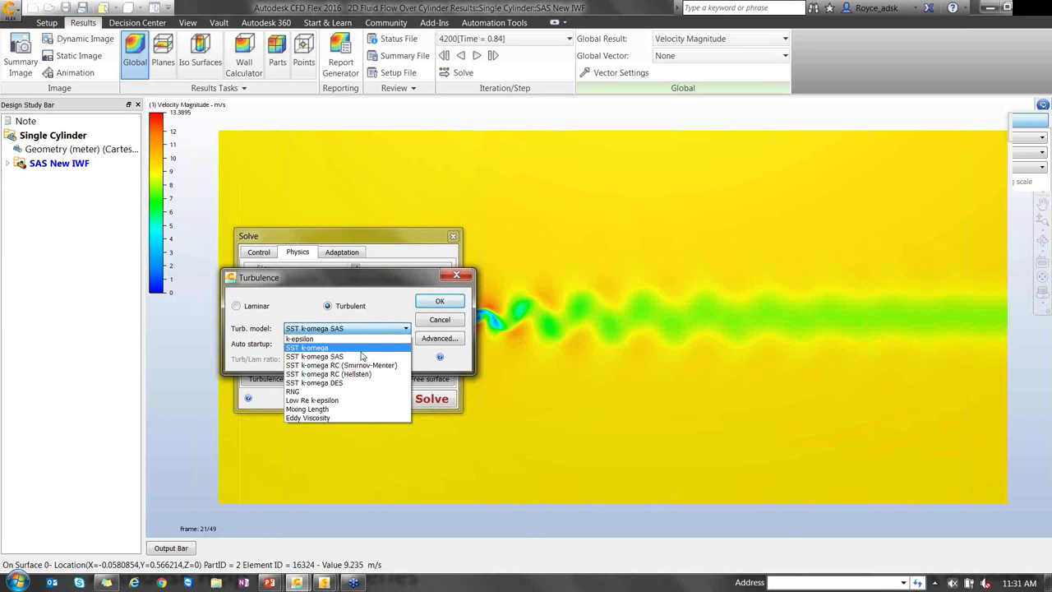
{"action": "left_click", "coordinate": [380, 298]}
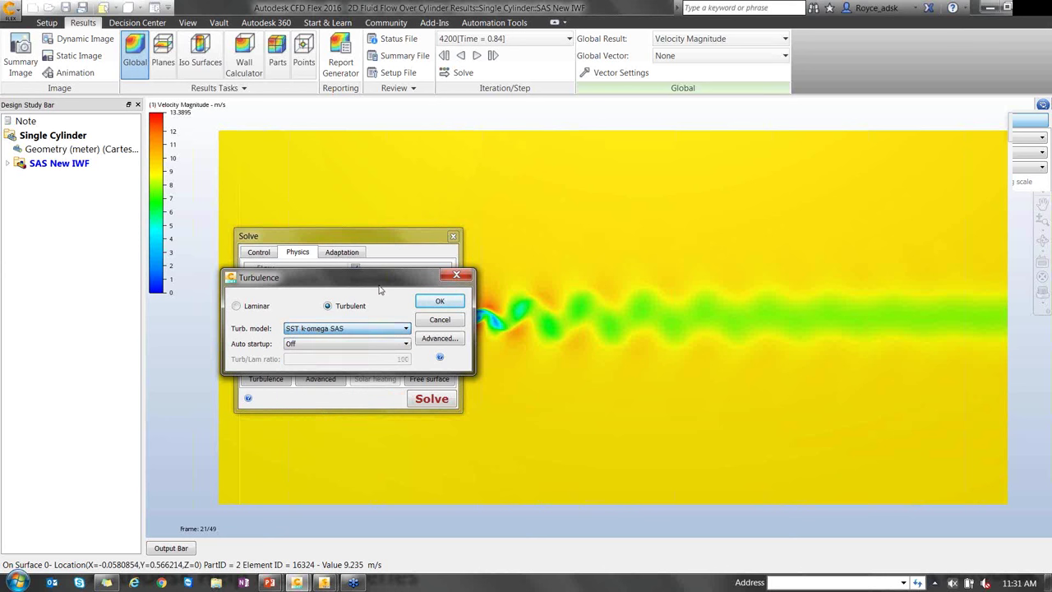
{"action": "left_click", "coordinate": [454, 275]}
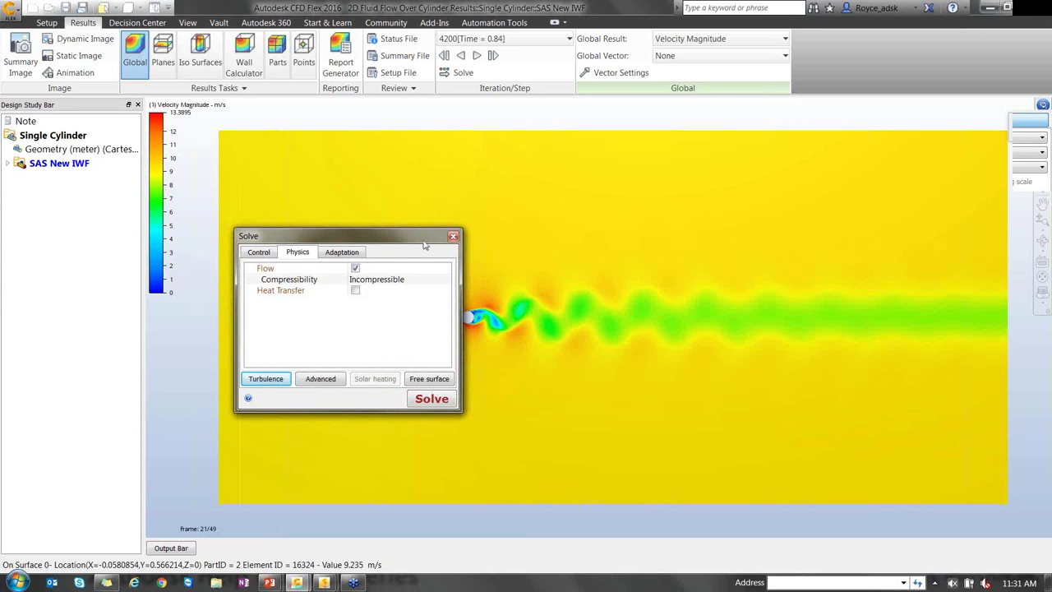
{"action": "mouse_move", "coordinate": [423, 243]}
{"action": "left_mouse_down"}
{"action": "mouse_move", "coordinate": [417, 270]}
{"action": "mouse_move", "coordinate": [416, 244]}
{"action": "left_mouse_up"}
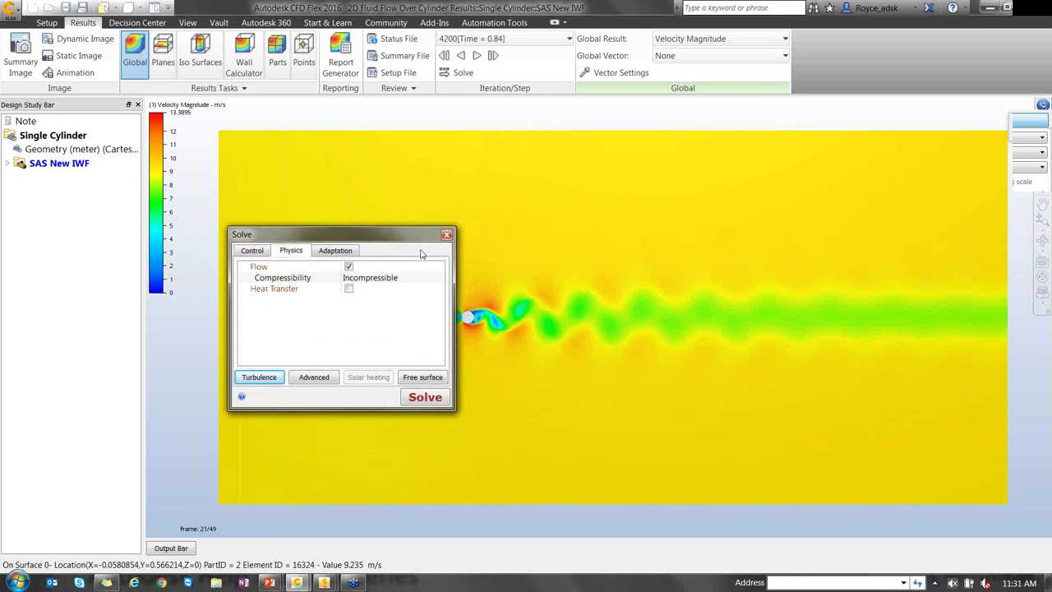
{"action": "left_click", "coordinate": [447, 235]}
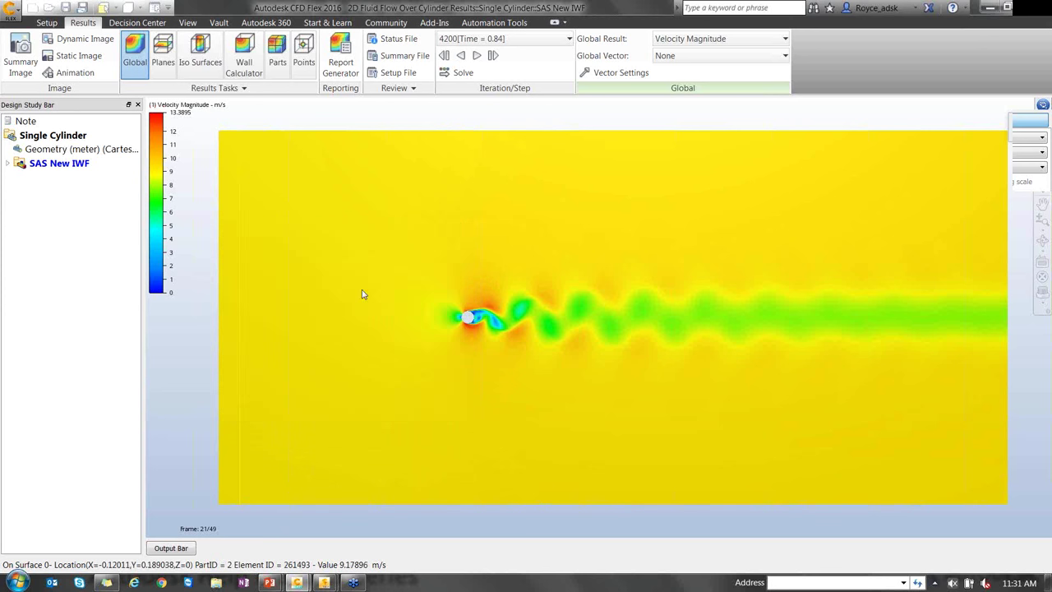
Watch the Velocity Magnitude animation play the vortex wake behind the 2D cylinder
{"action": "scroll", "coordinate": [209, 377], "scroll_direction": "down", "scroll_amount": 1}
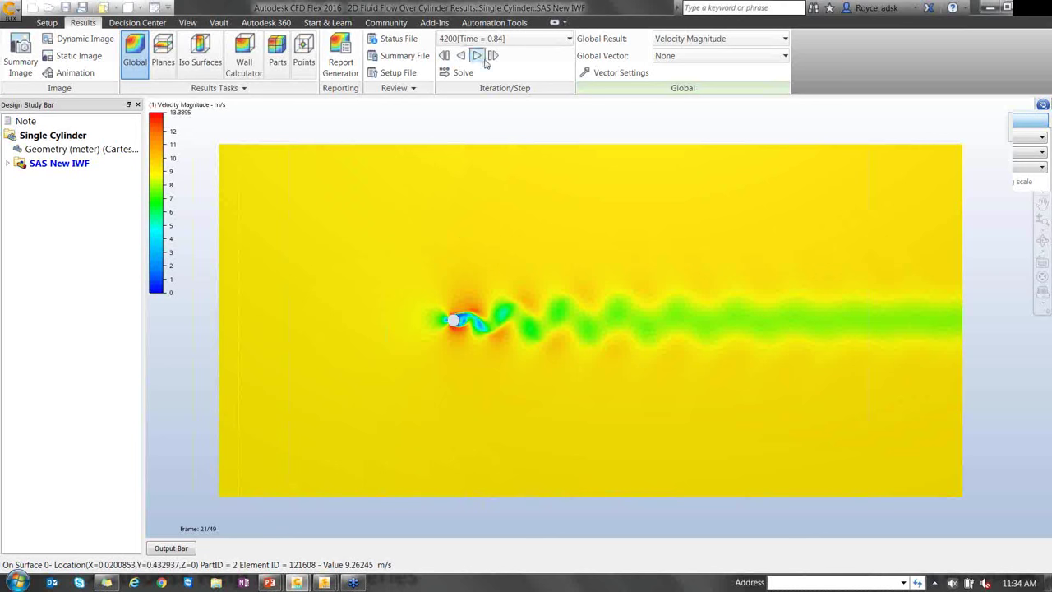
Open Wall Force History post-processing, inspect drag area and lift direction Y, then cancel
{"action": "left_click", "coordinate": [449, 25]}
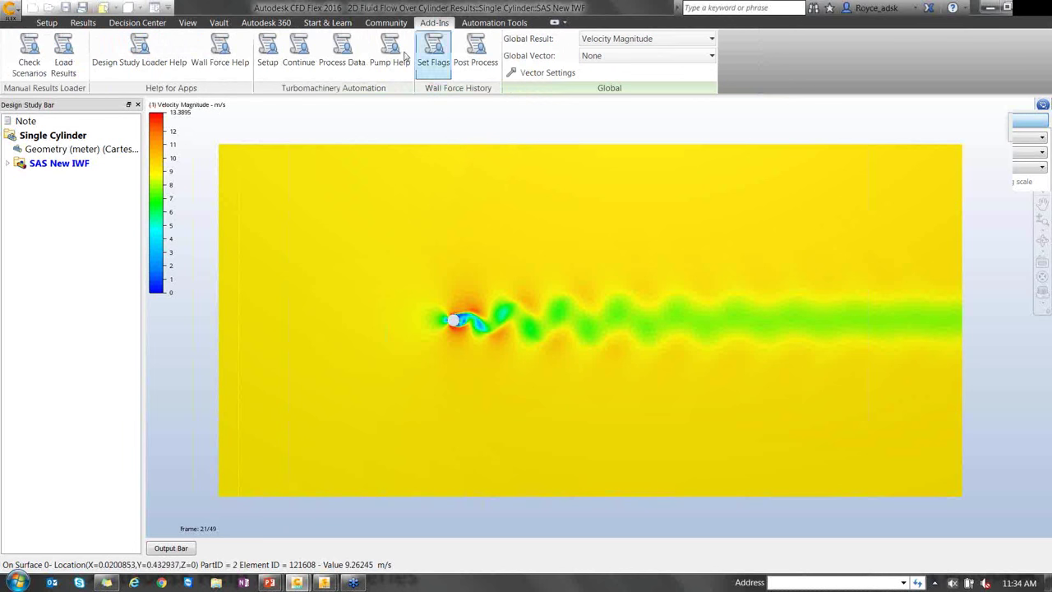
{"action": "left_click", "coordinate": [474, 70]}
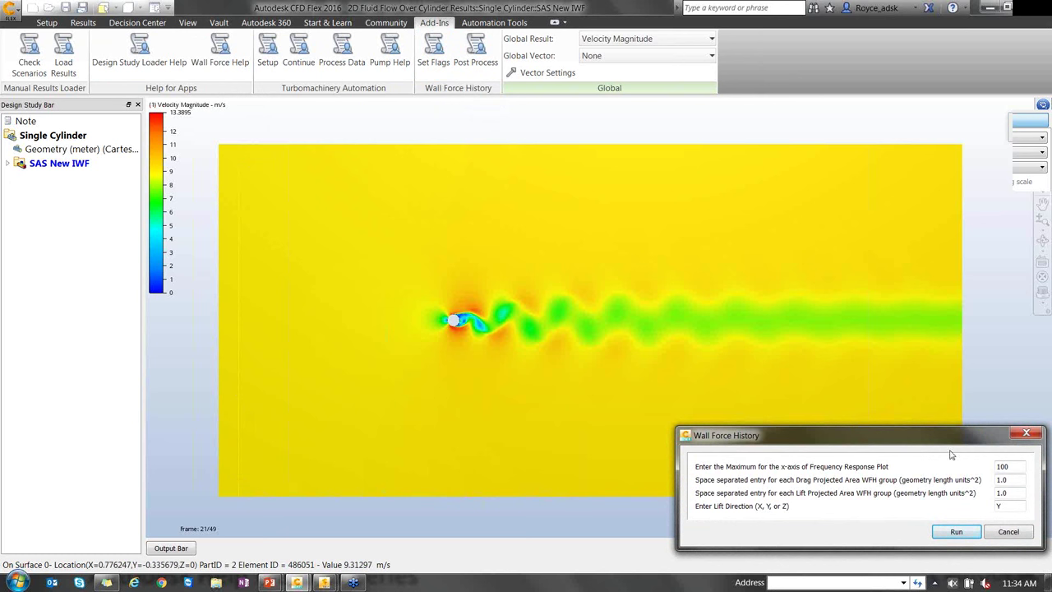
{"action": "double_click", "coordinate": [1018, 475]}
{"action": "left_click", "coordinate": [1013, 492]}
{"action": "double_click", "coordinate": [1013, 491]}
{"action": "left_click", "coordinate": [1011, 478]}
{"action": "left_click", "coordinate": [1012, 506]}
{"action": "double_click", "coordinate": [1012, 507]}
{"action": "left_click", "coordinate": [1010, 533]}
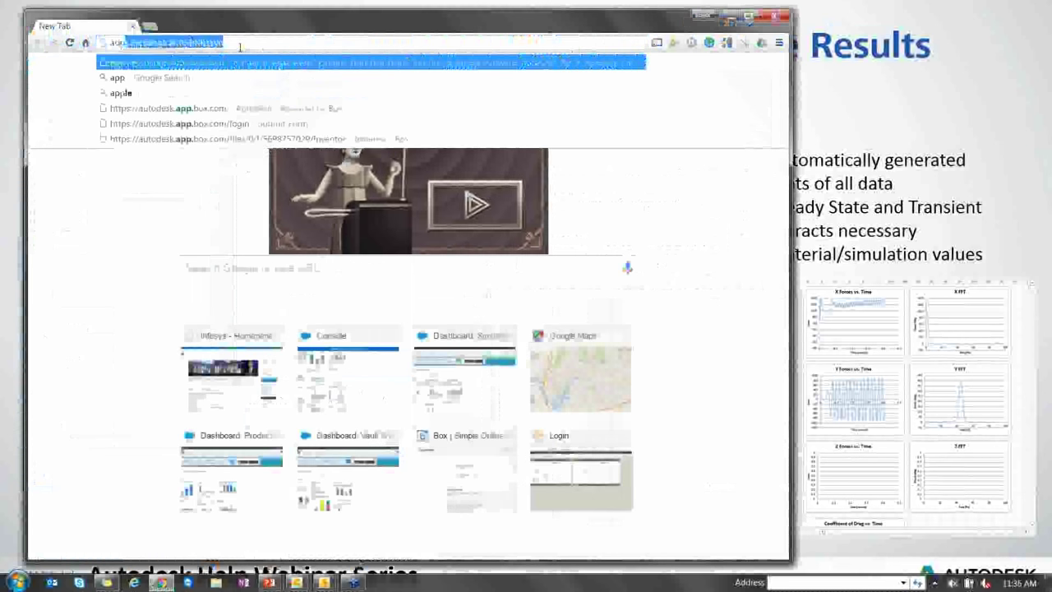
Load the Autodesk App Store page and dismiss the site feedback survey
{"action": "key", "text": "Return"}
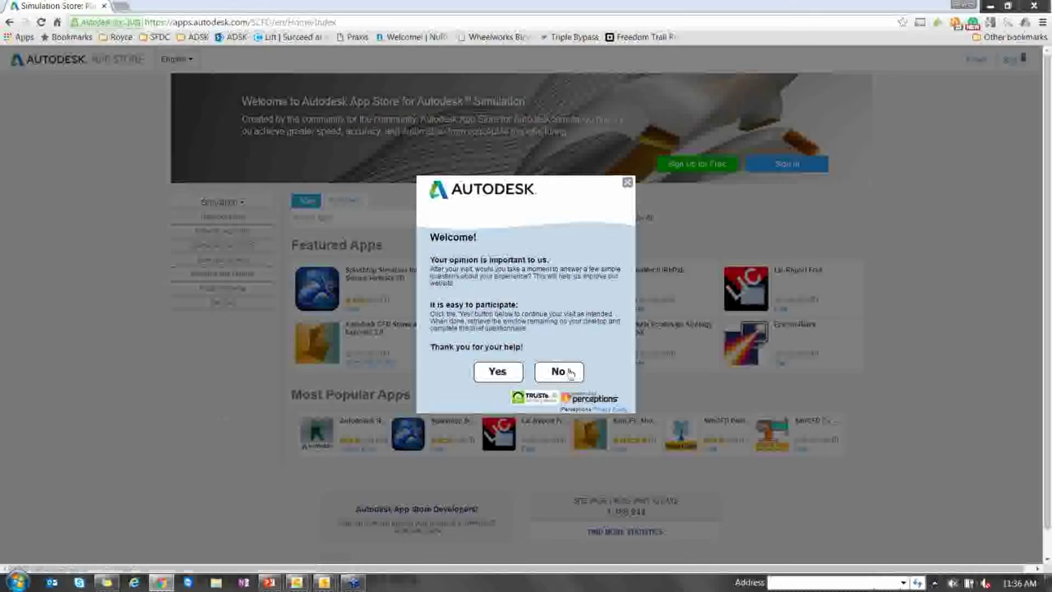
{"action": "left_click", "coordinate": [562, 371]}
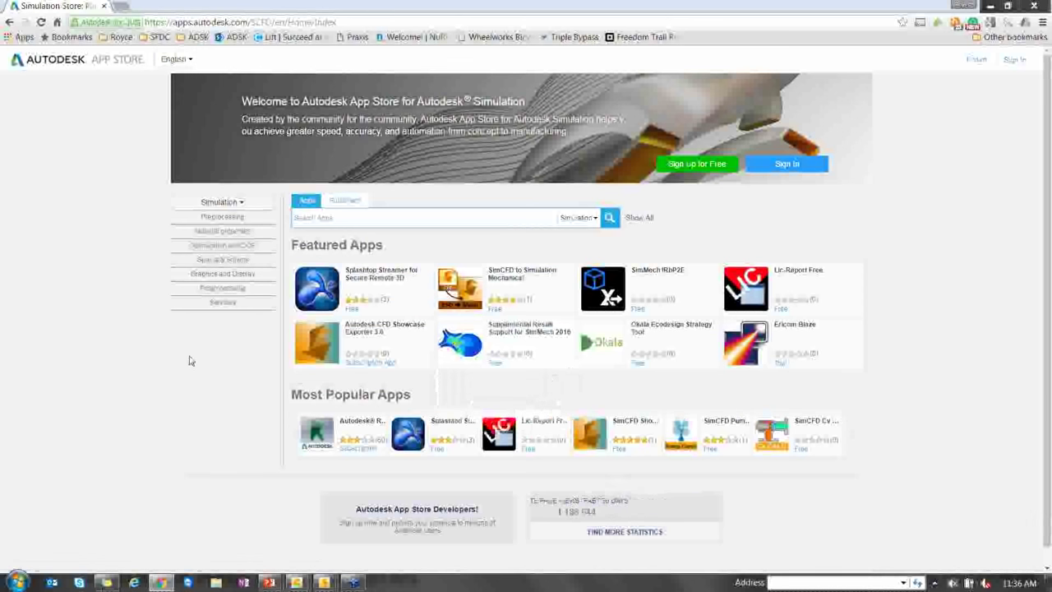
{"action": "scroll", "coordinate": [189, 359], "scroll_direction": "down", "scroll_amount": 1}
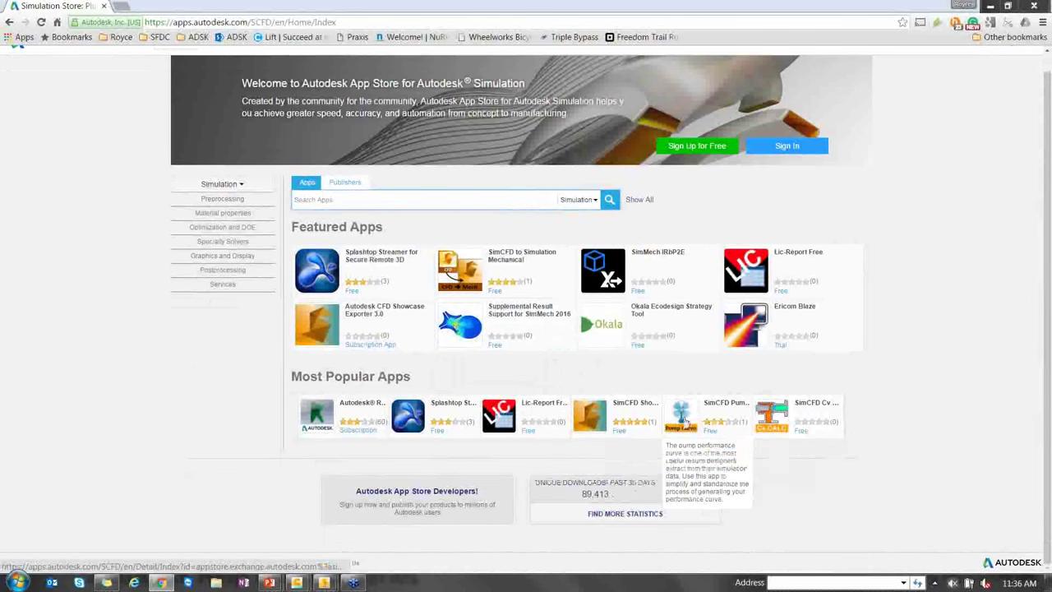
List the Postprocessing apps, adding and then removing the Preprocessing filter
{"action": "left_click", "coordinate": [248, 276]}
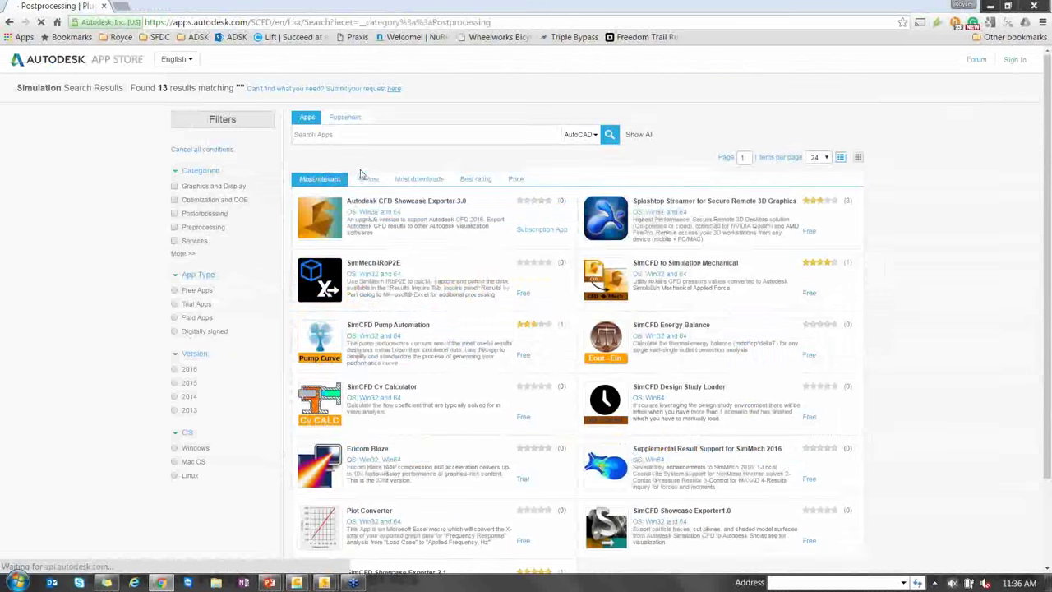
{"action": "left_click", "coordinate": [200, 235]}
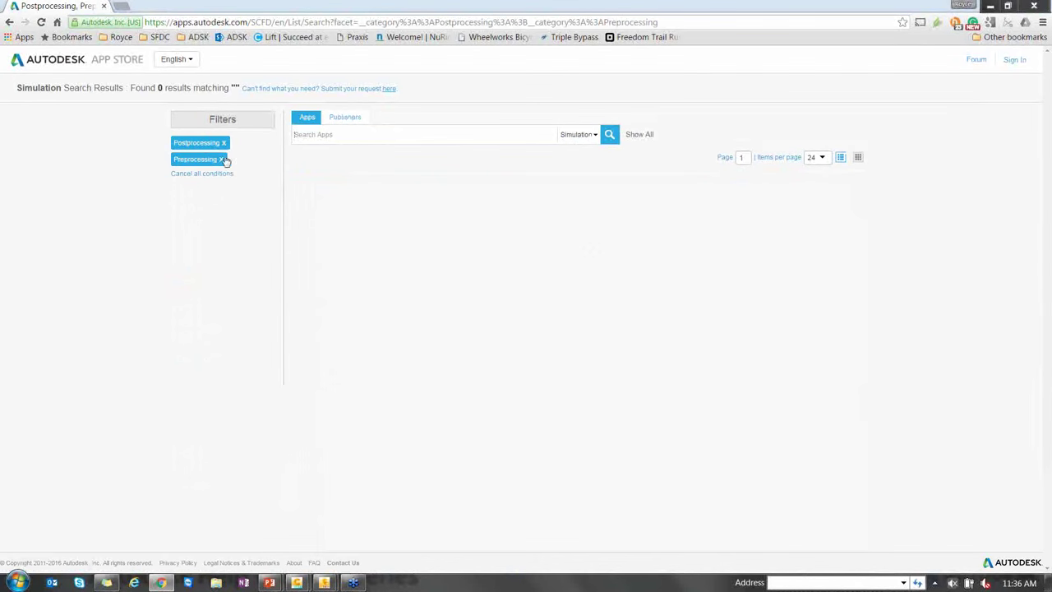
{"action": "left_click", "coordinate": [222, 159]}
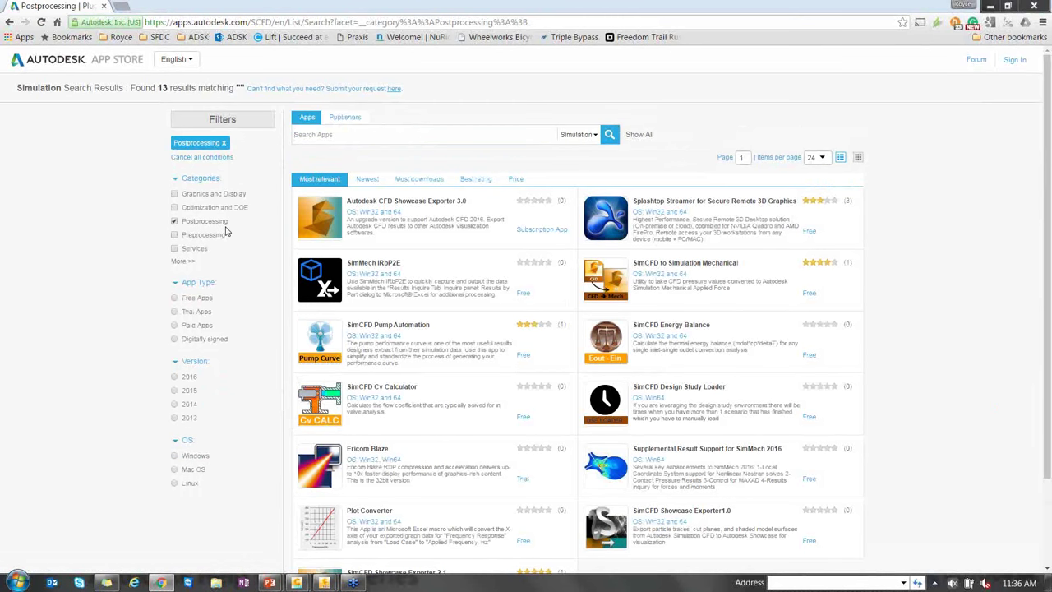
{"action": "scroll", "coordinate": [335, 490], "scroll_direction": "down", "scroll_amount": 3}
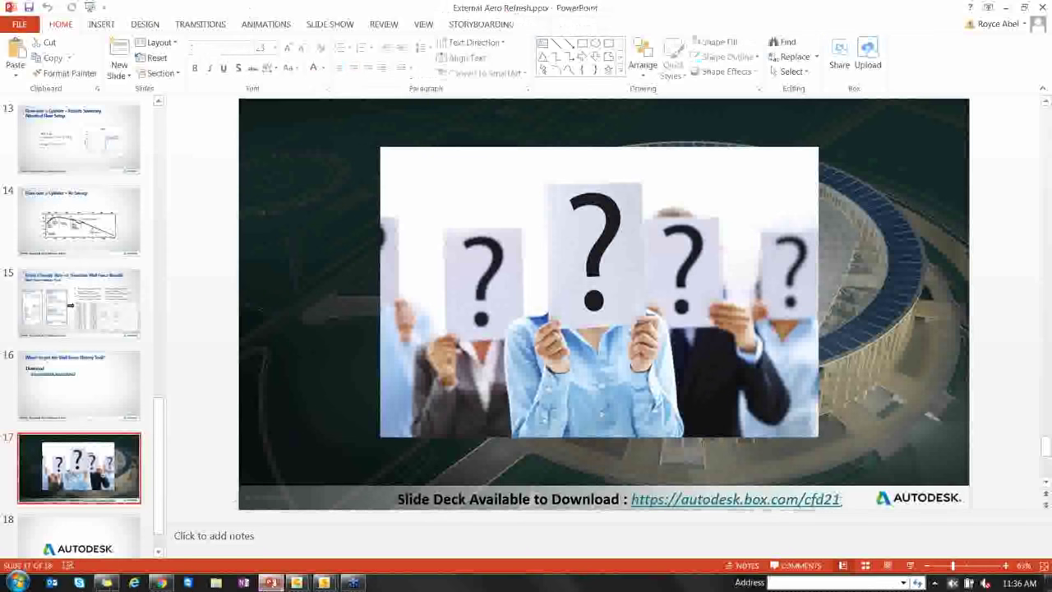
Change the end of slide 17's download link from cfd21 to cfd22
{"action": "left_click", "coordinate": [840, 500]}
{"action": "type", "text": "2"}
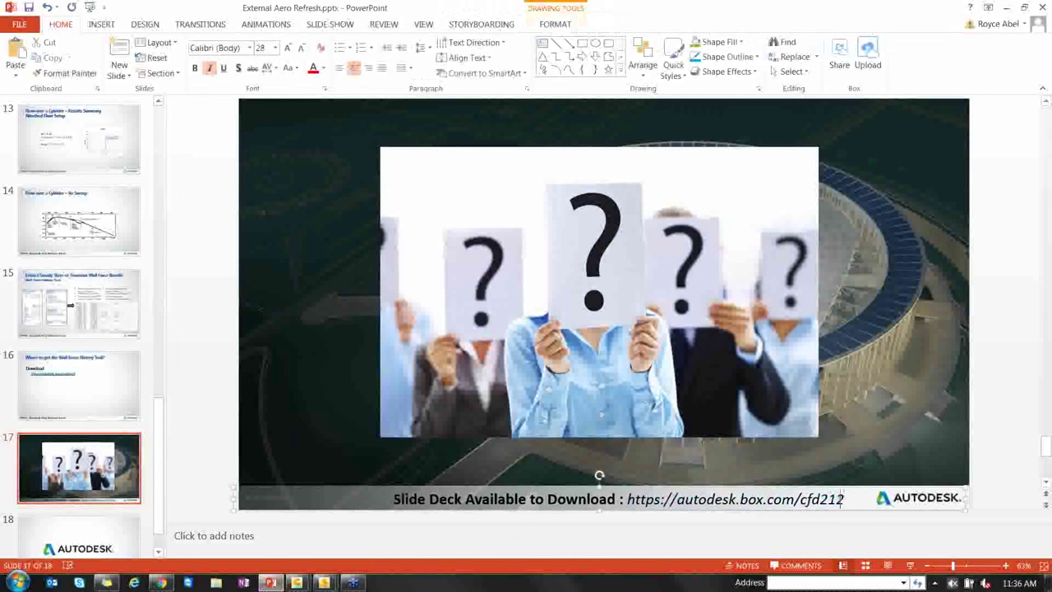
{"action": "key", "text": "BackSpace"}
{"action": "key", "text": "BackSpace"}
{"action": "type", "text": "2"}
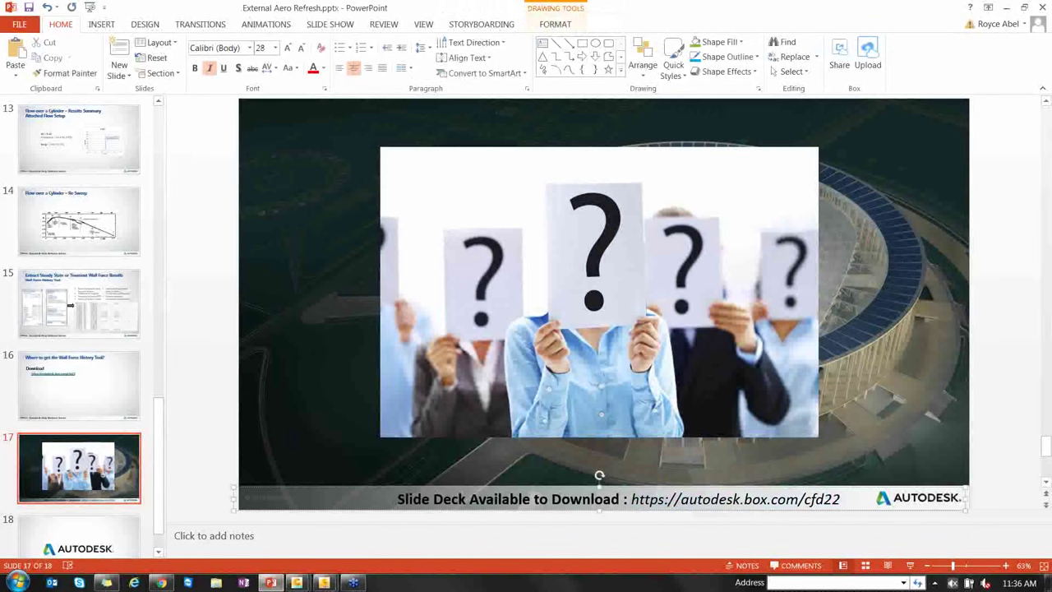
{"action": "left_click", "coordinate": [1018, 363]}
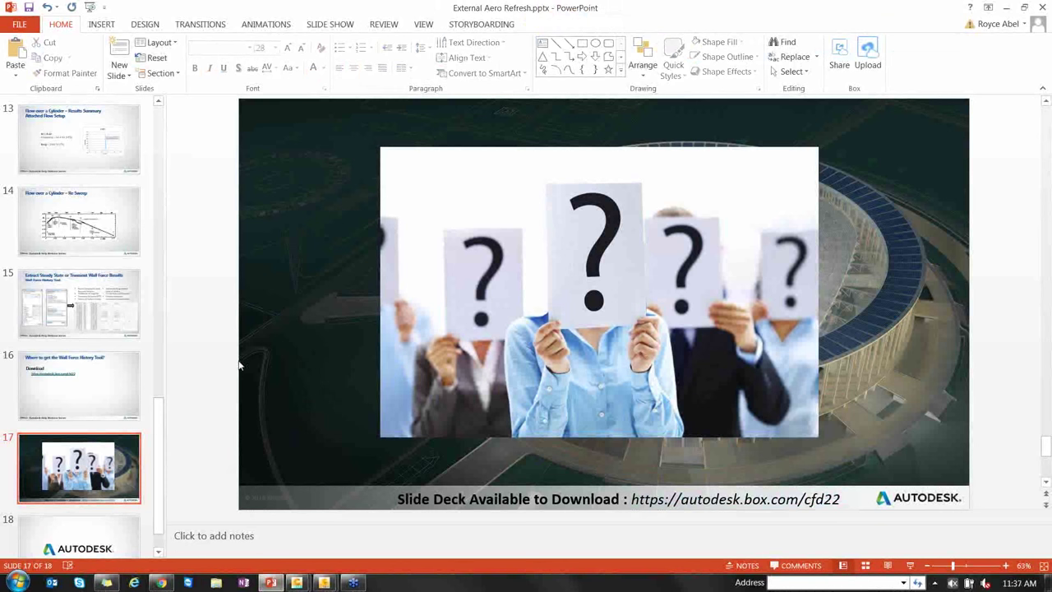
Show slide 16, then bring CFD Flex's 2D single-cylinder velocity-magnitude results to the front
{"action": "left_click", "coordinate": [118, 392]}
{"action": "left_click", "coordinate": [325, 582]}
{"action": "mouse_move", "coordinate": [297, 582]}
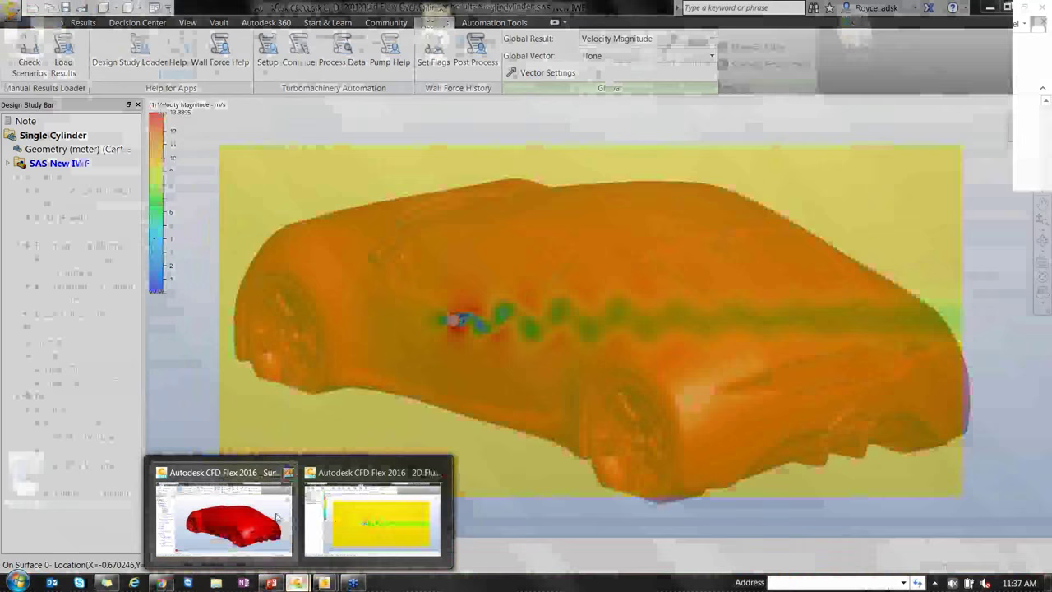
{"action": "left_click", "coordinate": [277, 518]}
{"action": "left_click", "coordinate": [356, 535]}
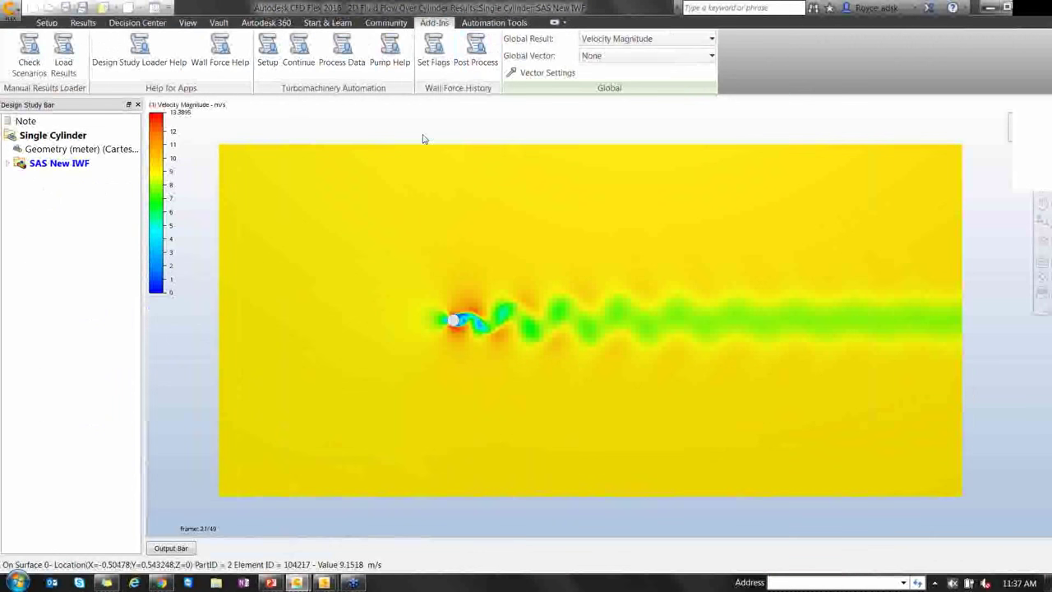
Return to PowerPoint and step back through slides 14 and 10 to slide 9, then select slide 8
{"action": "left_click", "coordinate": [269, 582]}
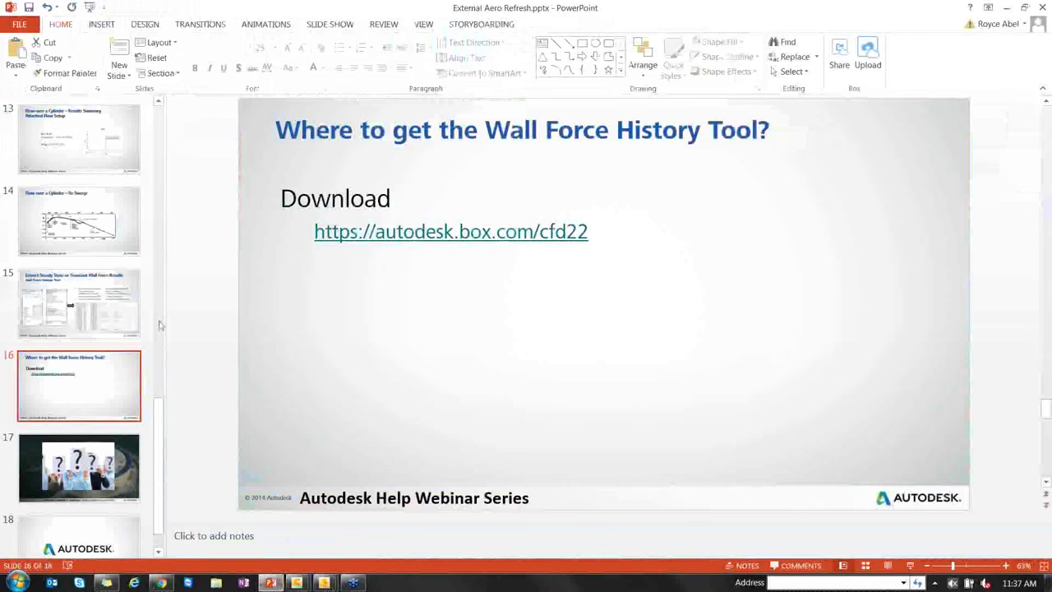
{"action": "scroll", "coordinate": [79, 438], "scroll_direction": "up", "scroll_amount": 5}
{"action": "left_click", "coordinate": [78, 438]}
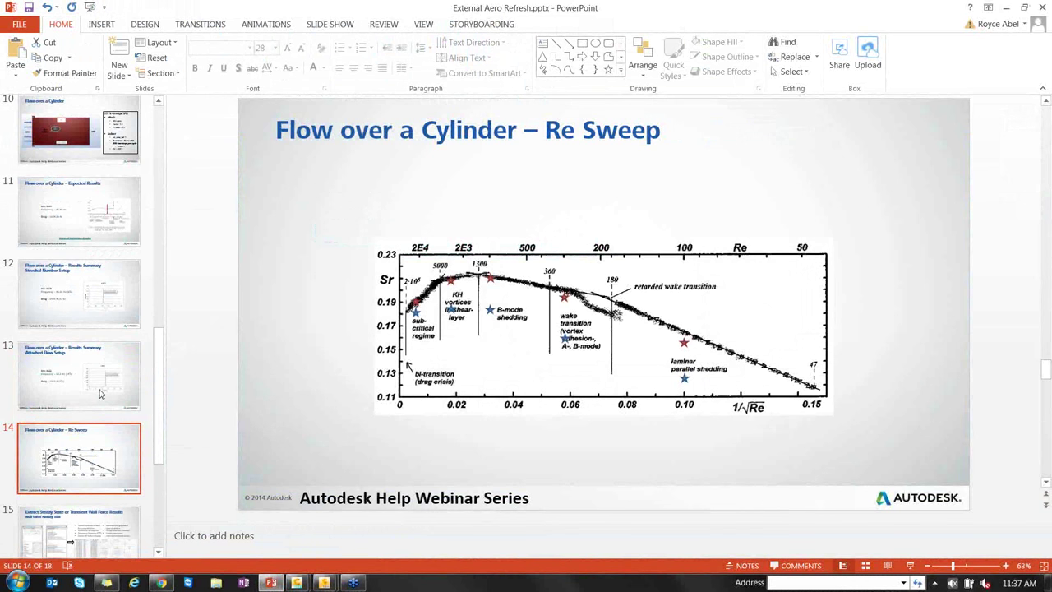
{"action": "scroll", "coordinate": [95, 389], "scroll_direction": "up", "scroll_amount": 1}
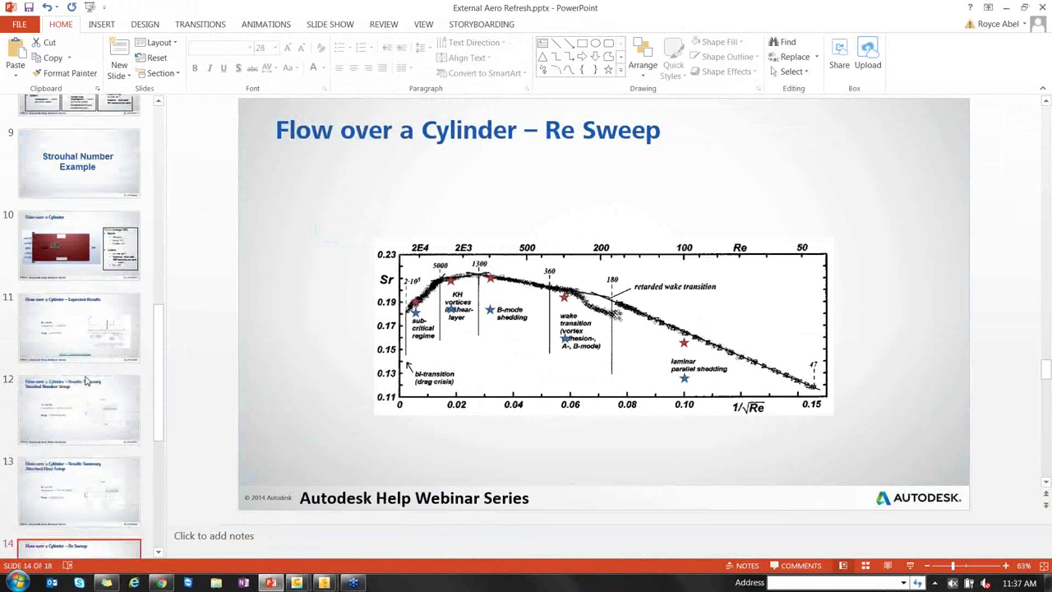
{"action": "scroll", "coordinate": [80, 289], "scroll_direction": "up", "scroll_amount": 1}
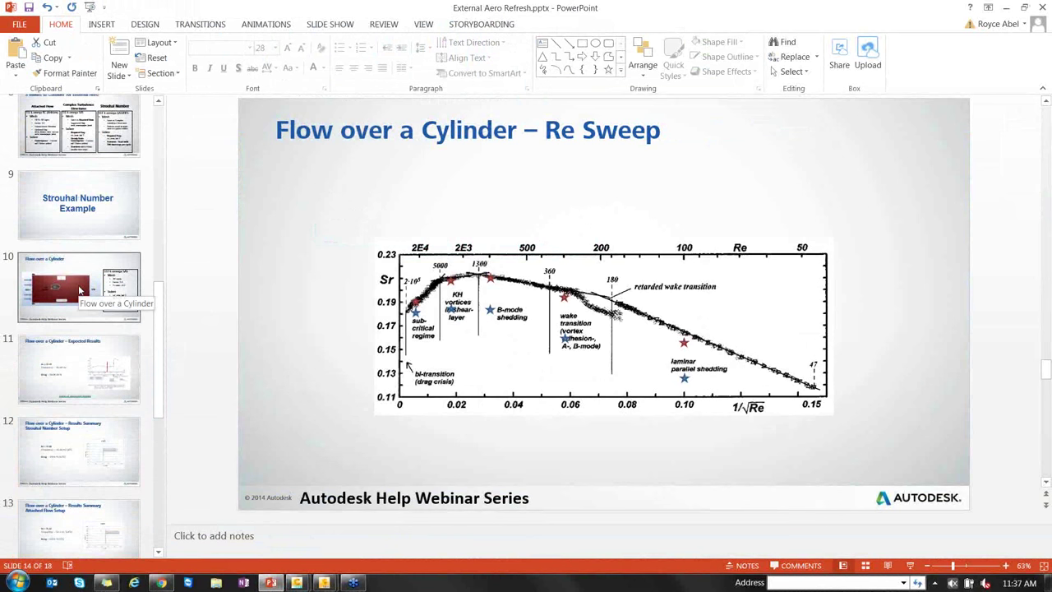
{"action": "left_click", "coordinate": [80, 289]}
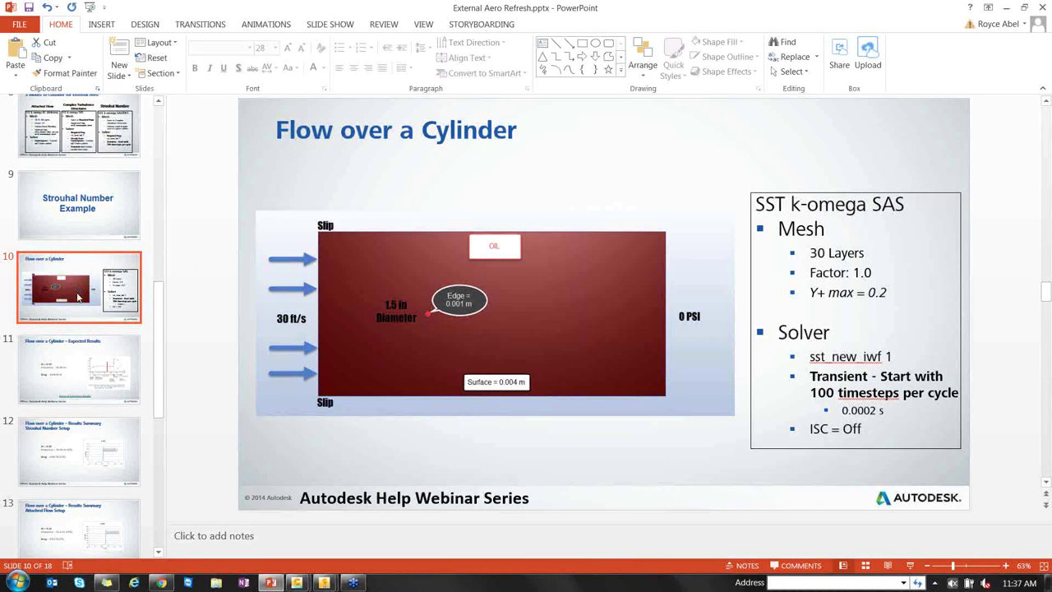
{"action": "scroll", "coordinate": [78, 298], "scroll_direction": "up", "scroll_amount": 1}
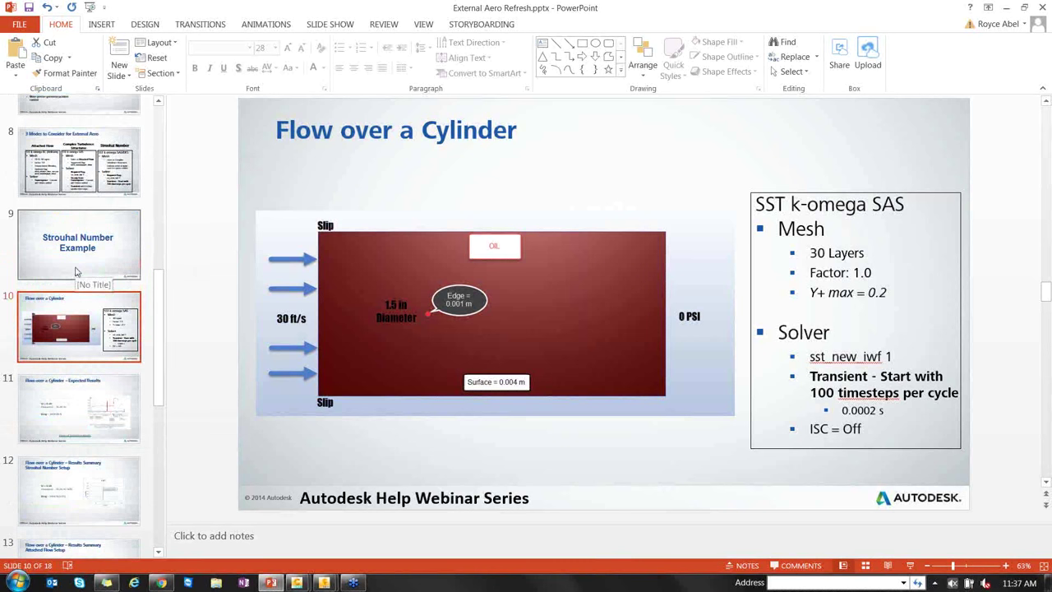
{"action": "left_click", "coordinate": [75, 271]}
{"action": "left_click", "coordinate": [74, 148]}
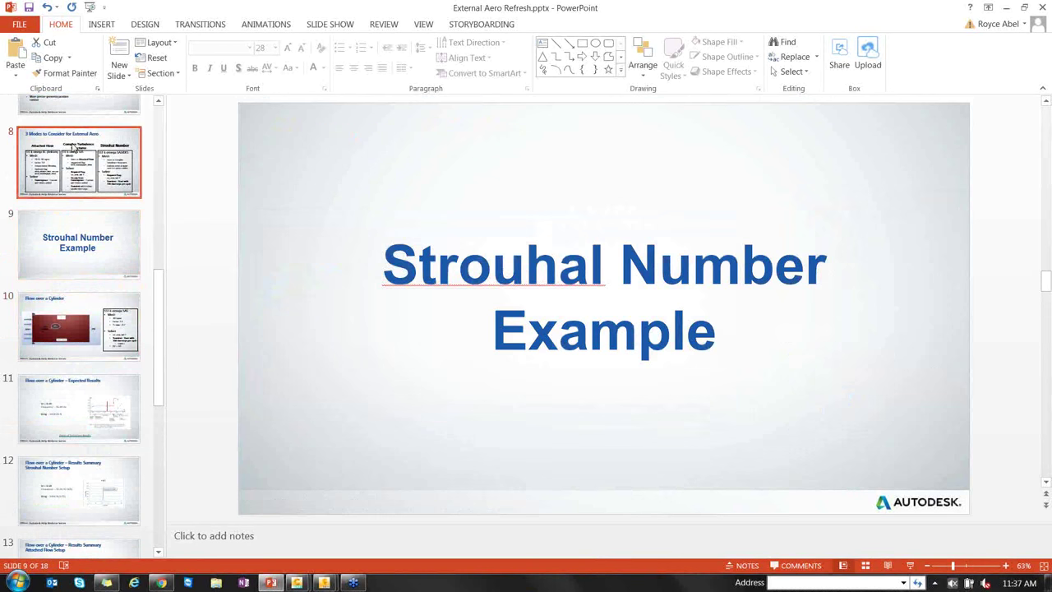
Scroll the slide thumbnails up while slide 8, the three-modes overview, is displayed
{"action": "scroll", "coordinate": [78, 164], "scroll_direction": "up", "scroll_amount": 3}
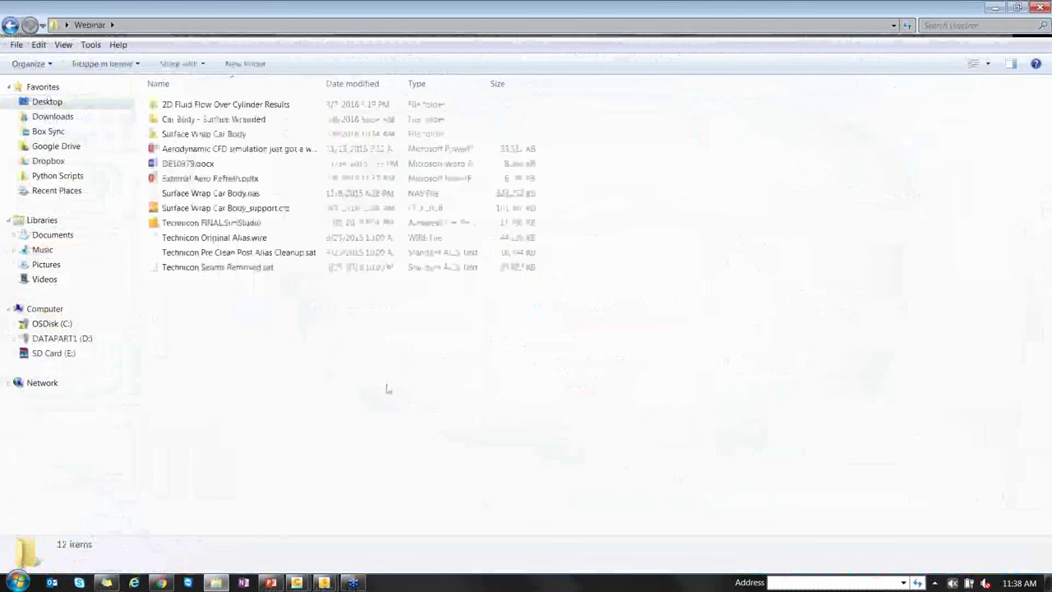
Open 2D Fluid Flow Over Cylinder Results > Single Cylinder > SAS New IWF > solver and select the wall force history csv
{"action": "double_click", "coordinate": [238, 105]}
{"action": "double_click", "coordinate": [237, 105]}
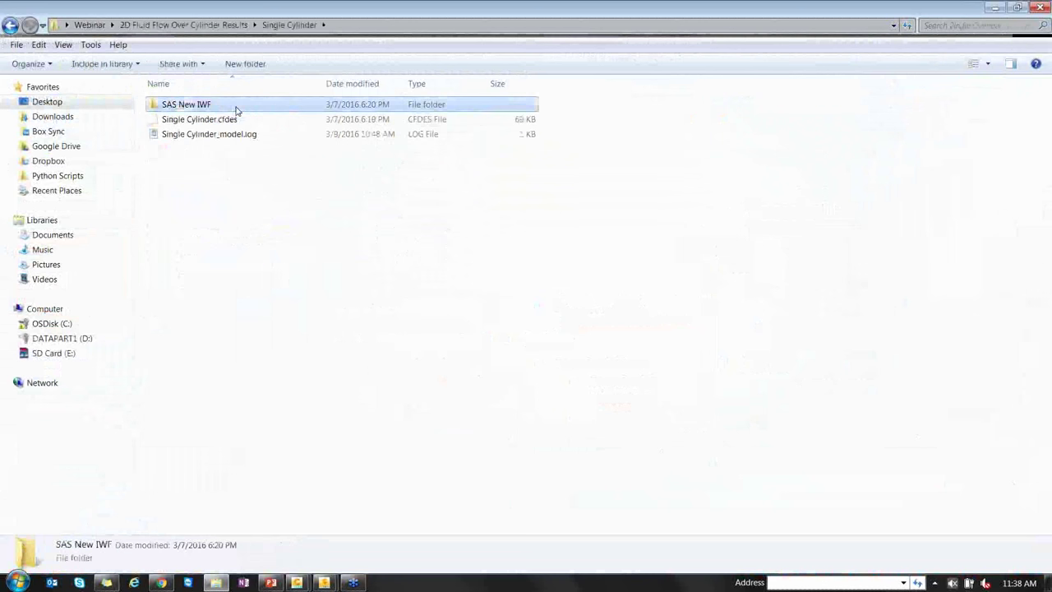
{"action": "double_click", "coordinate": [235, 107]}
{"action": "double_click", "coordinate": [224, 133]}
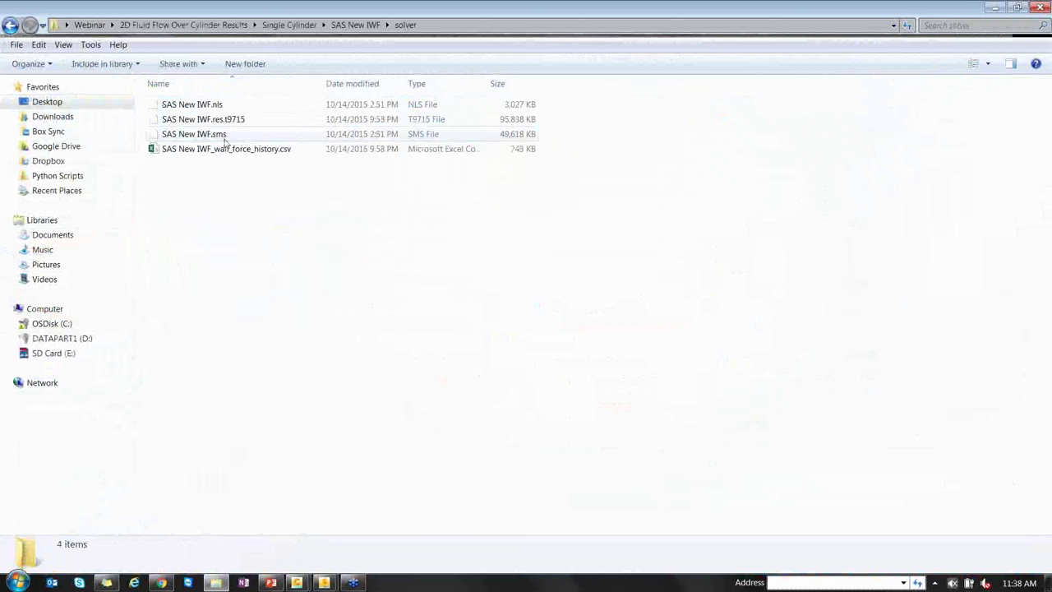
{"action": "left_click", "coordinate": [232, 153]}
Step back up and forward into Single Cylinder and SAS New IWF, then minimize Explorer
{"action": "left_click", "coordinate": [230, 234]}
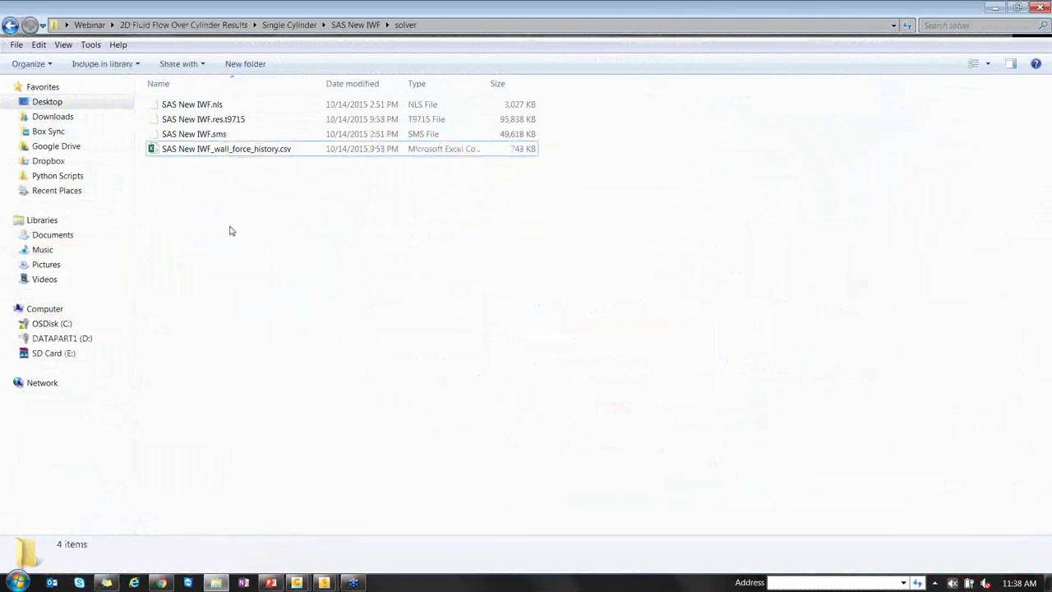
{"action": "key", "text": "BackSpace"}
{"action": "key", "text": "BackSpace"}
{"action": "key", "text": "BackSpace"}
{"action": "left_click", "coordinate": [225, 248]}
{"action": "key", "text": "alt+Right"}
{"action": "key", "text": "alt+Right"}
{"action": "left_click", "coordinate": [218, 308]}
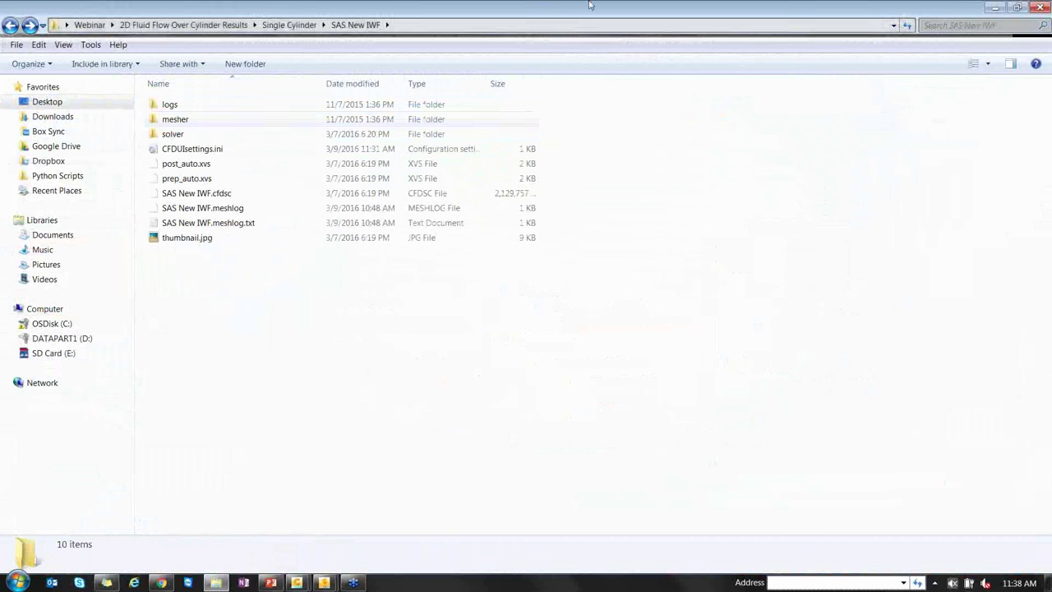
{"action": "left_click", "coordinate": [991, 7]}
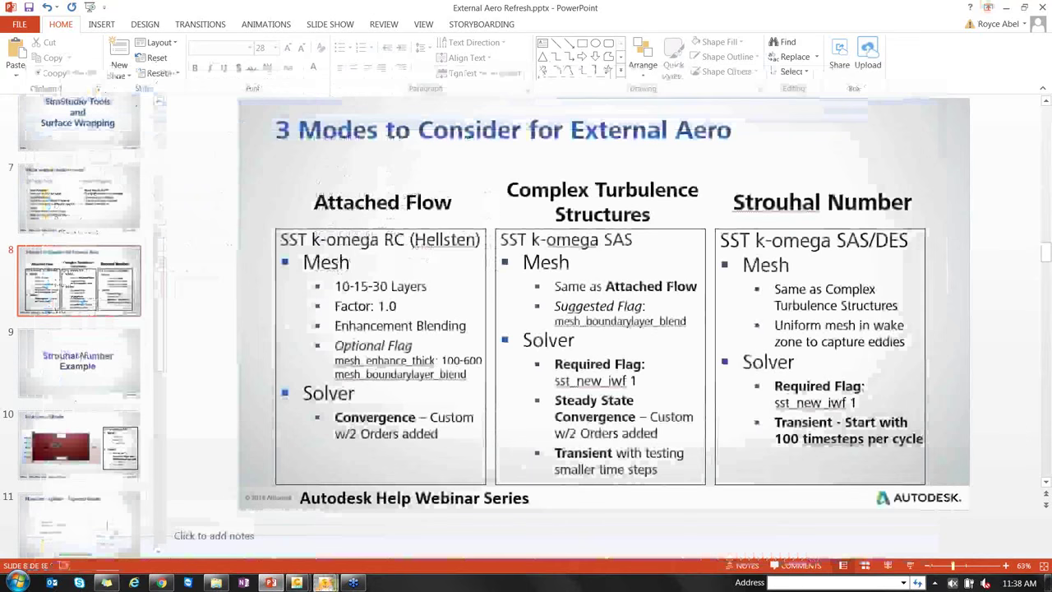
Bring the CFD Flex results window forward and nudge the Wall Force History dialog up-left
{"action": "mouse_move", "coordinate": [324, 582]}
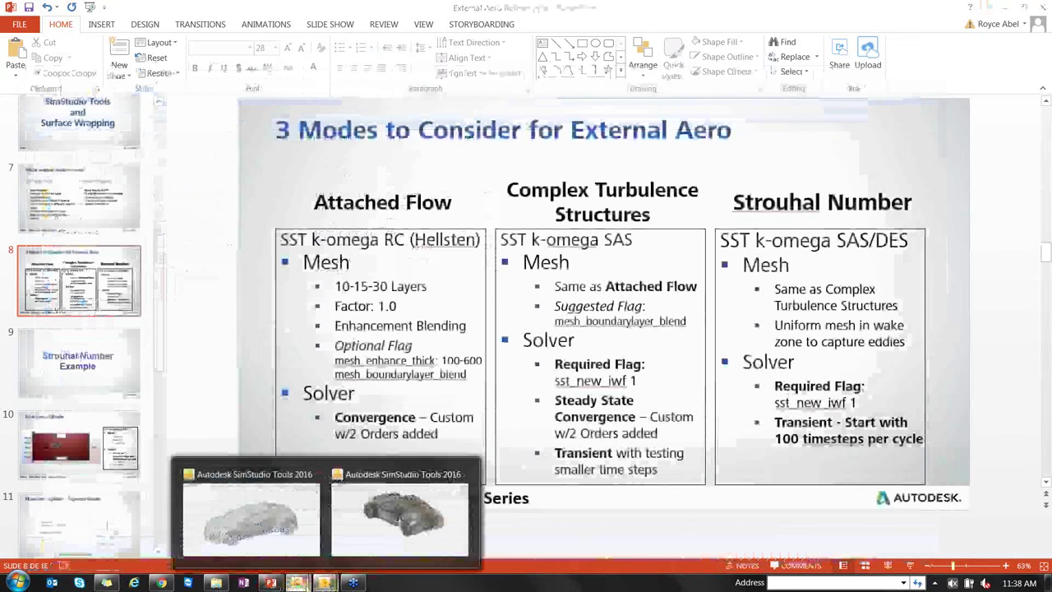
{"action": "left_click", "coordinate": [376, 513]}
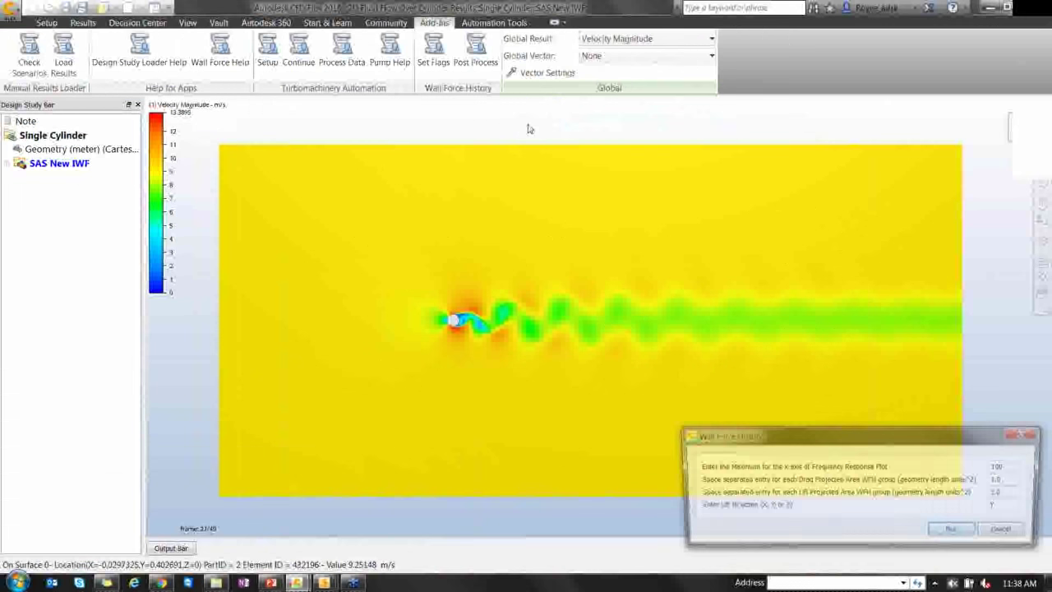
{"action": "left_click_drag", "start_coordinate": [984, 440], "coordinate": [973, 427]}
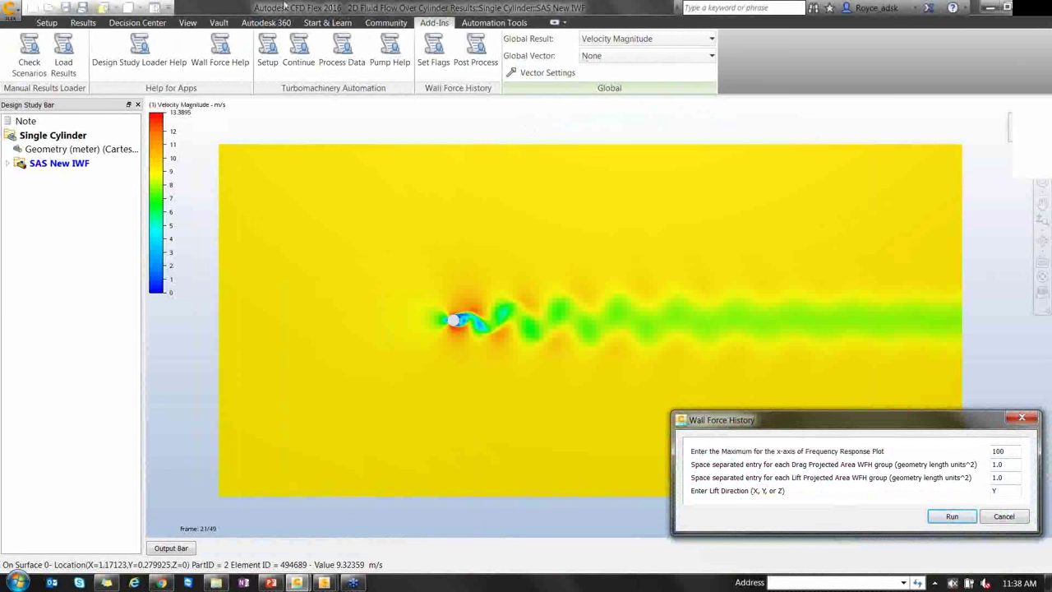
Turn on X and Y axes on the cylinder velocity plot, zooming in and out, then return to the project folder
{"action": "left_click", "coordinate": [190, 23]}
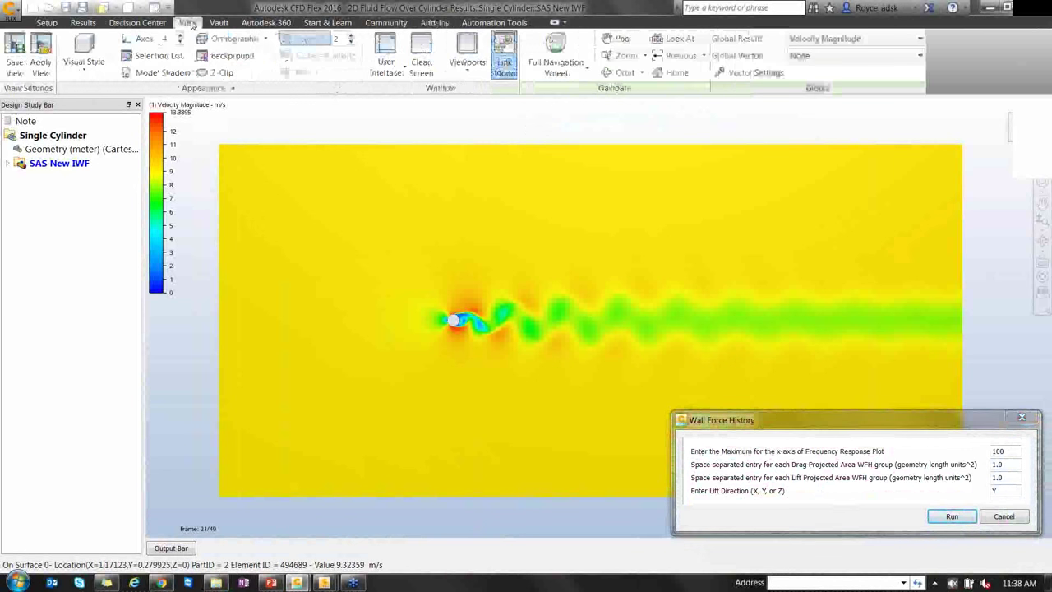
{"action": "left_click", "coordinate": [144, 39]}
{"action": "scroll", "coordinate": [291, 272], "scroll_direction": "down", "scroll_amount": 3}
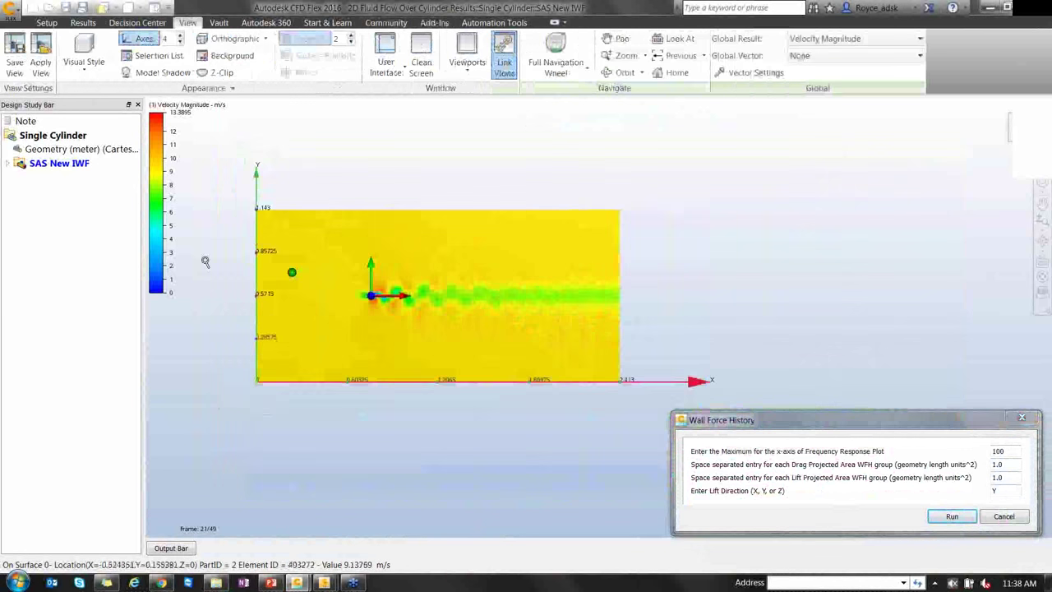
{"action": "scroll", "coordinate": [206, 261], "scroll_direction": "up", "scroll_amount": 2}
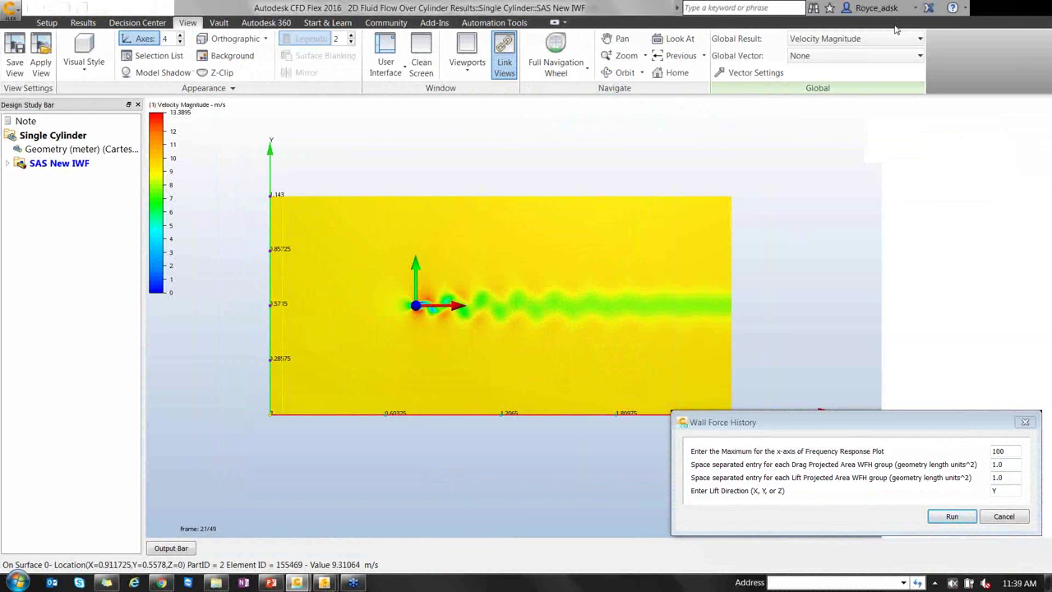
{"action": "scroll", "coordinate": [519, 219], "scroll_direction": "down", "scroll_amount": 2}
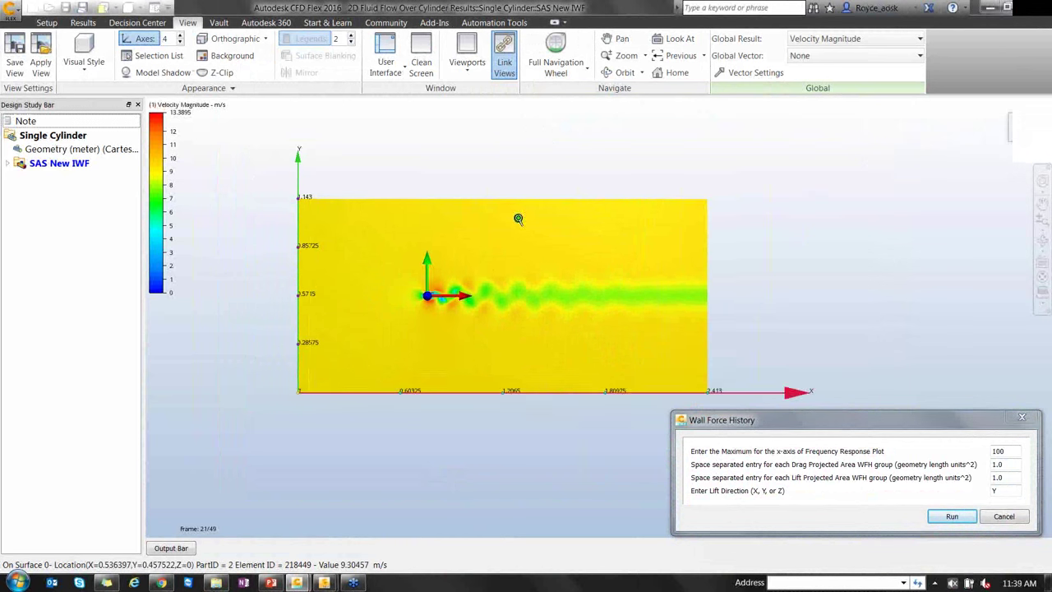
{"action": "scroll", "coordinate": [397, 234], "scroll_direction": "up", "scroll_amount": 1}
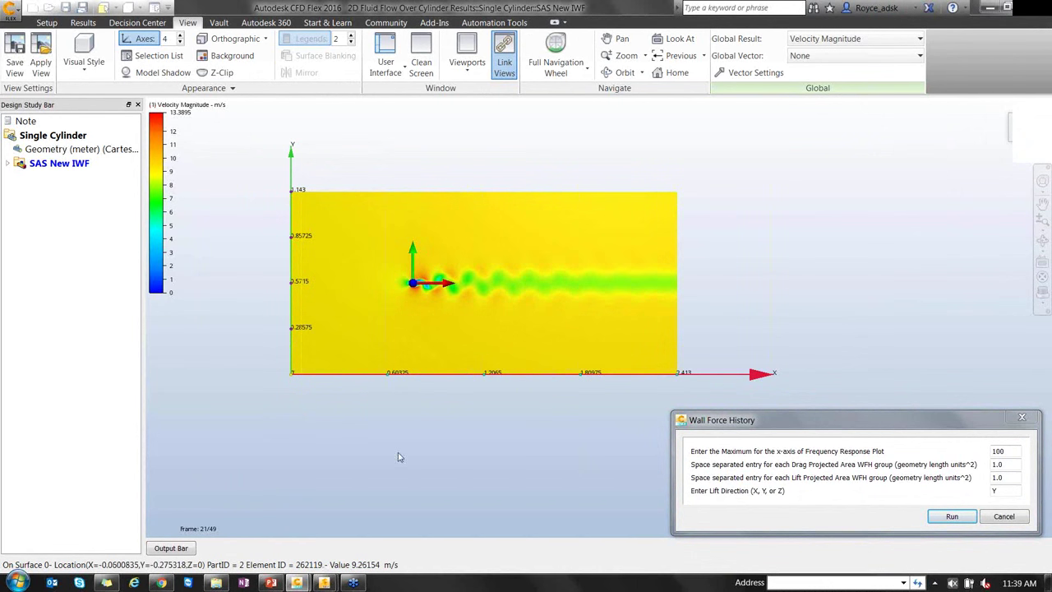
{"action": "left_click", "coordinate": [215, 582]}
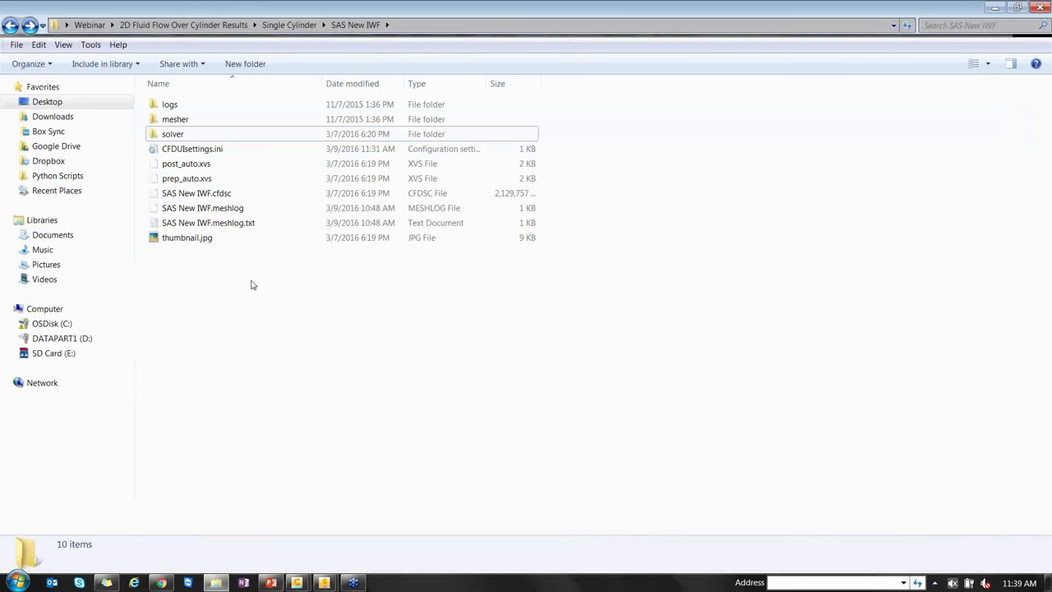
Open wall_force_history.csv from the solver folder in Notepad++
{"action": "double_click", "coordinate": [237, 136]}
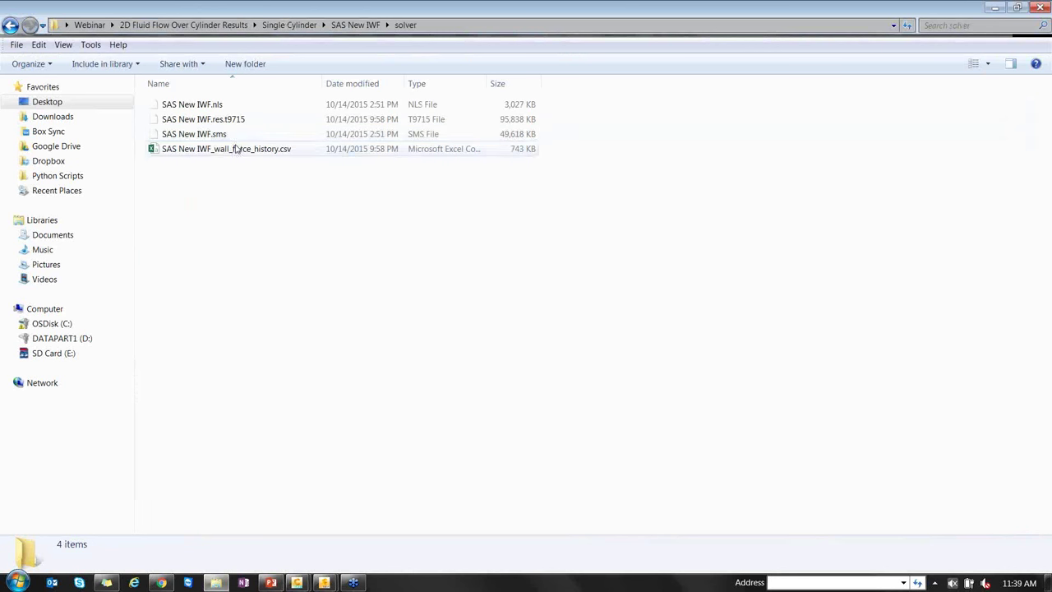
{"action": "left_click", "coordinate": [235, 149]}
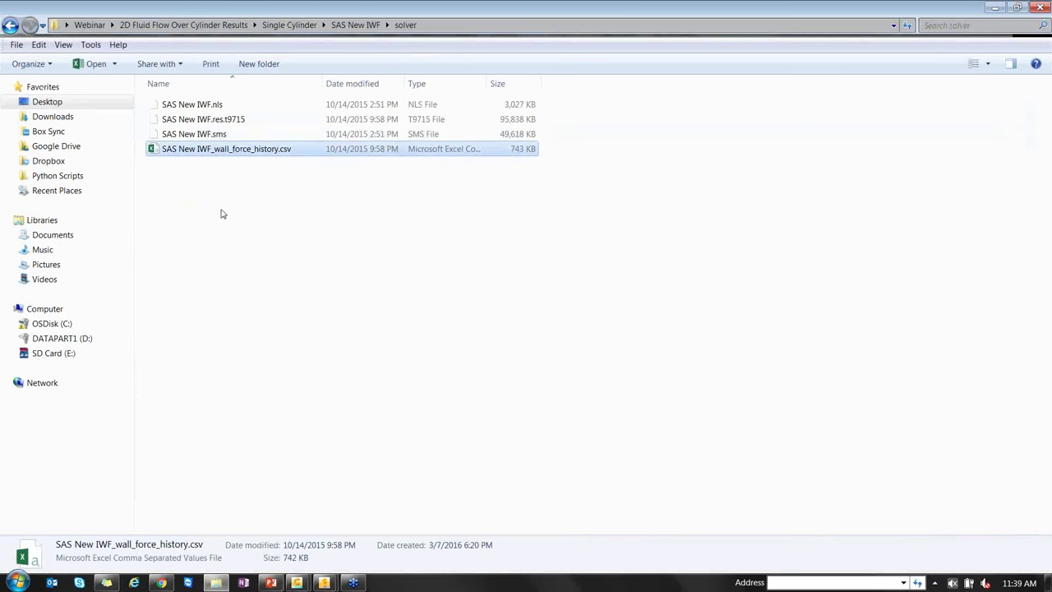
{"action": "right_click", "coordinate": [217, 152]}
{"action": "left_click", "coordinate": [295, 215]}
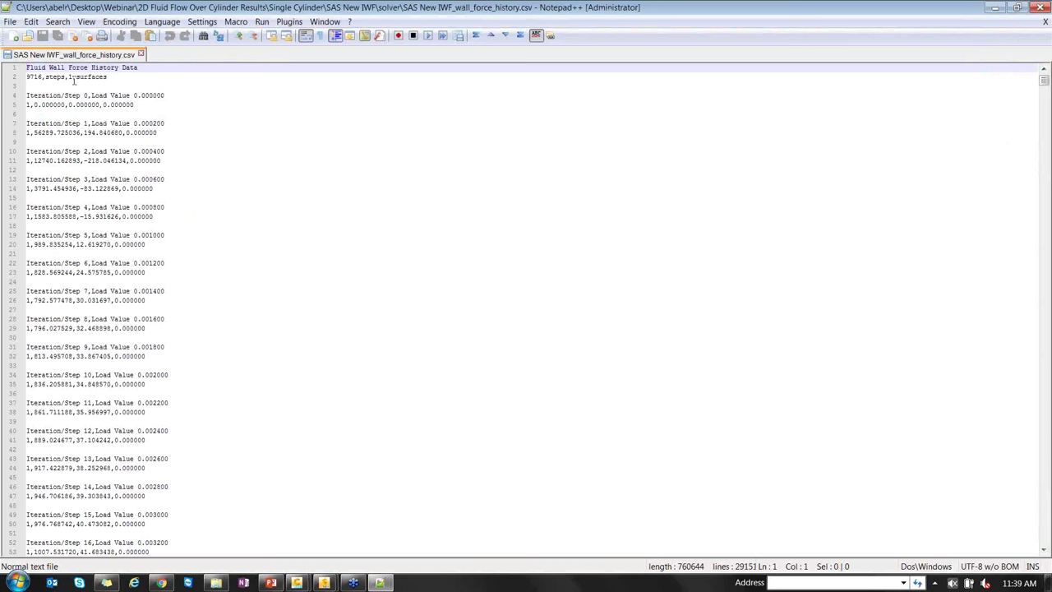
Inspect the surface count on line 2 and the force values on lines 5 and 8
{"action": "double_click", "coordinate": [70, 76]}
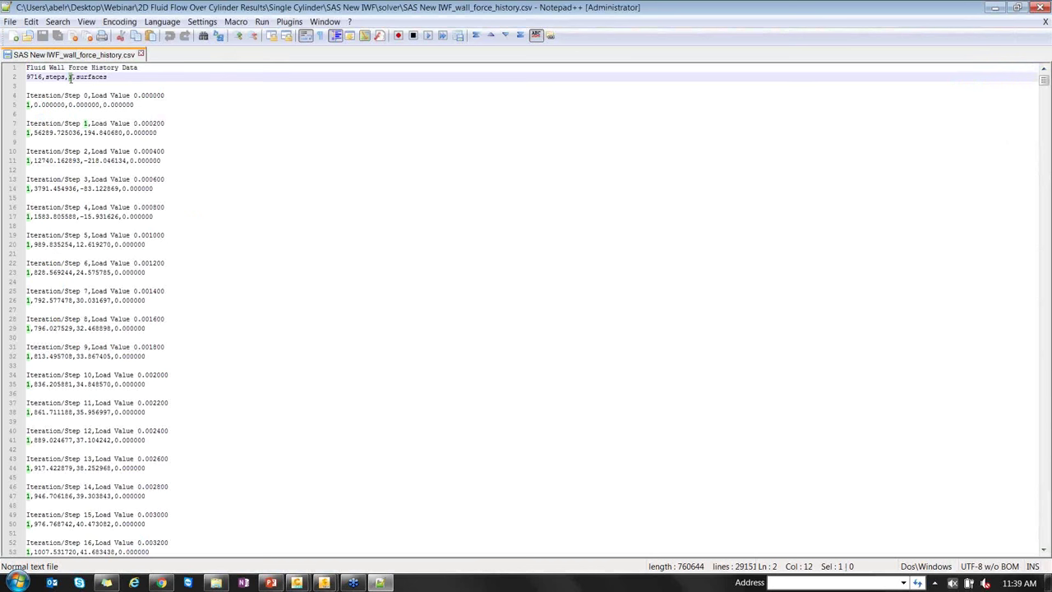
{"action": "left_click", "coordinate": [56, 133]}
{"action": "left_click", "coordinate": [27, 132]}
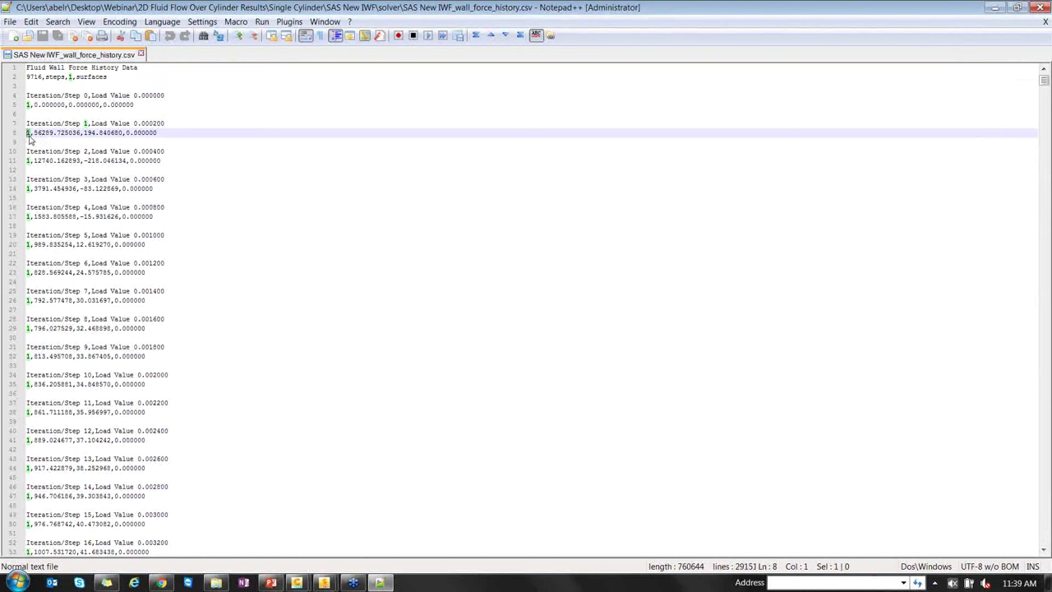
{"action": "left_click_drag", "start_coordinate": [33, 132], "coordinate": [162, 132]}
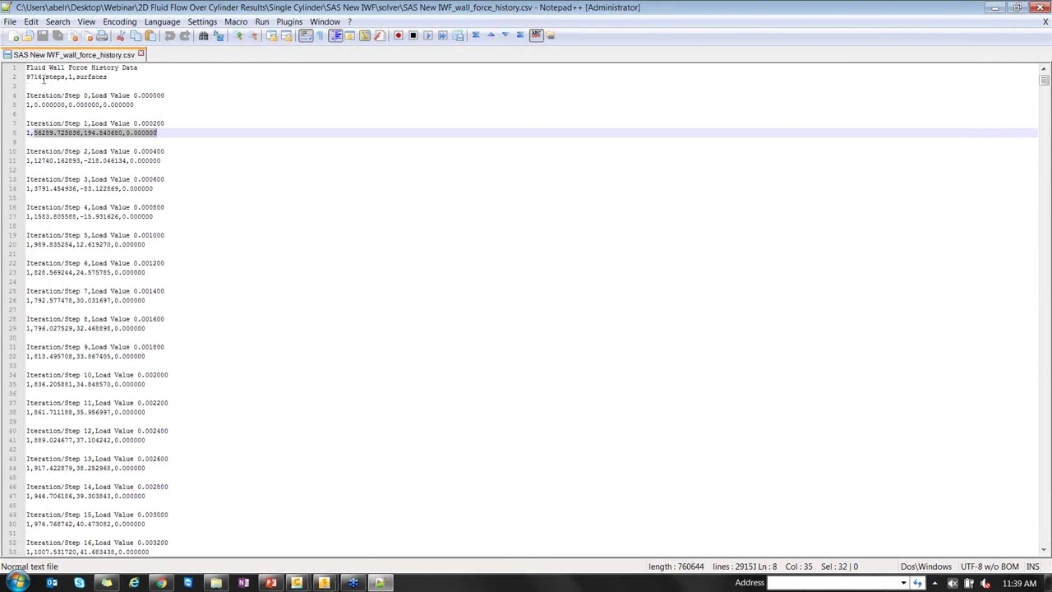
{"action": "scroll", "coordinate": [291, 321], "scroll_direction": "down", "scroll_amount": 20}
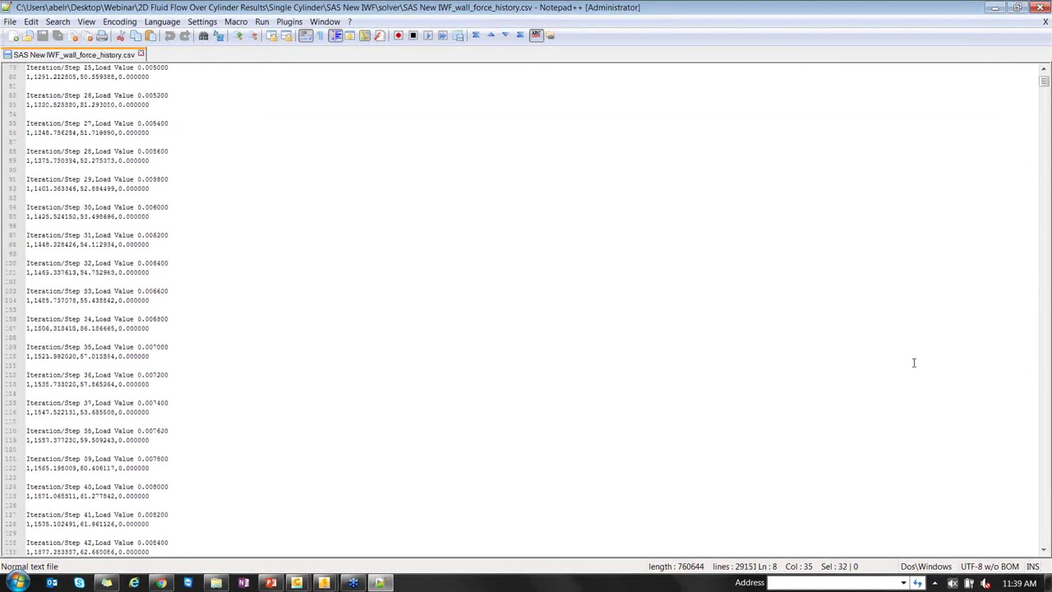
{"action": "scroll", "coordinate": [770, 324], "scroll_direction": "up", "scroll_amount": 8}
{"action": "left_click", "coordinate": [696, 338]}
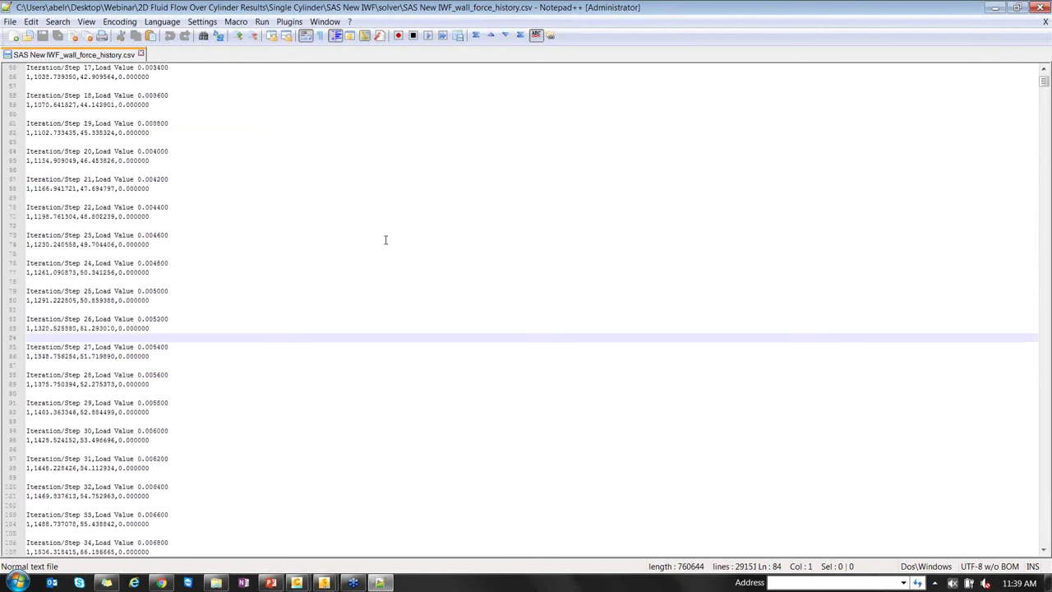
{"action": "scroll", "coordinate": [378, 235], "scroll_direction": "up", "scroll_amount": 18}
{"action": "left_click_drag", "start_coordinate": [28, 104], "coordinate": [28, 114]}
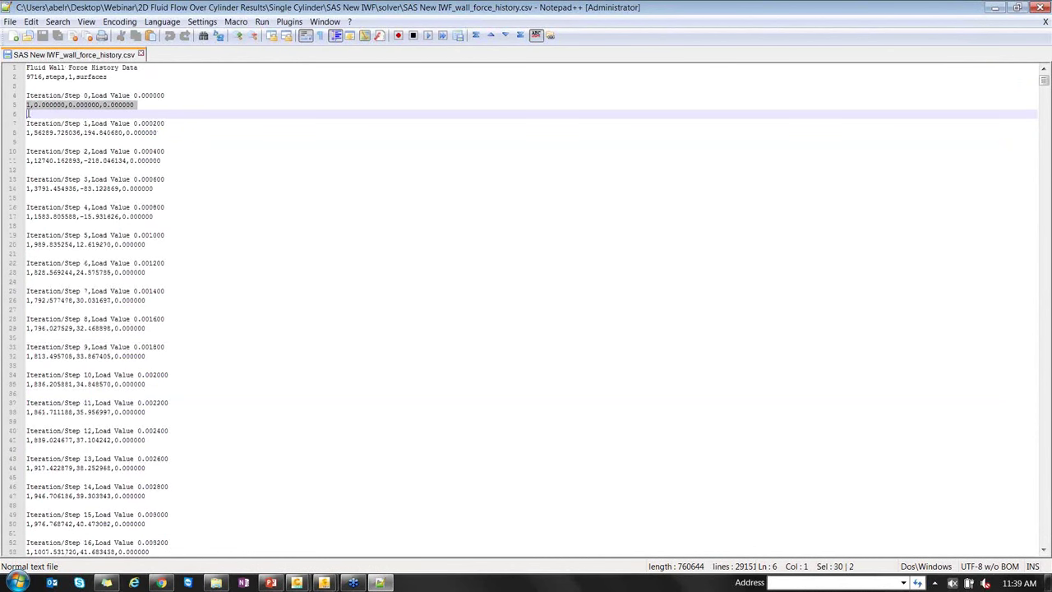
{"action": "left_click", "coordinate": [41, 125]}
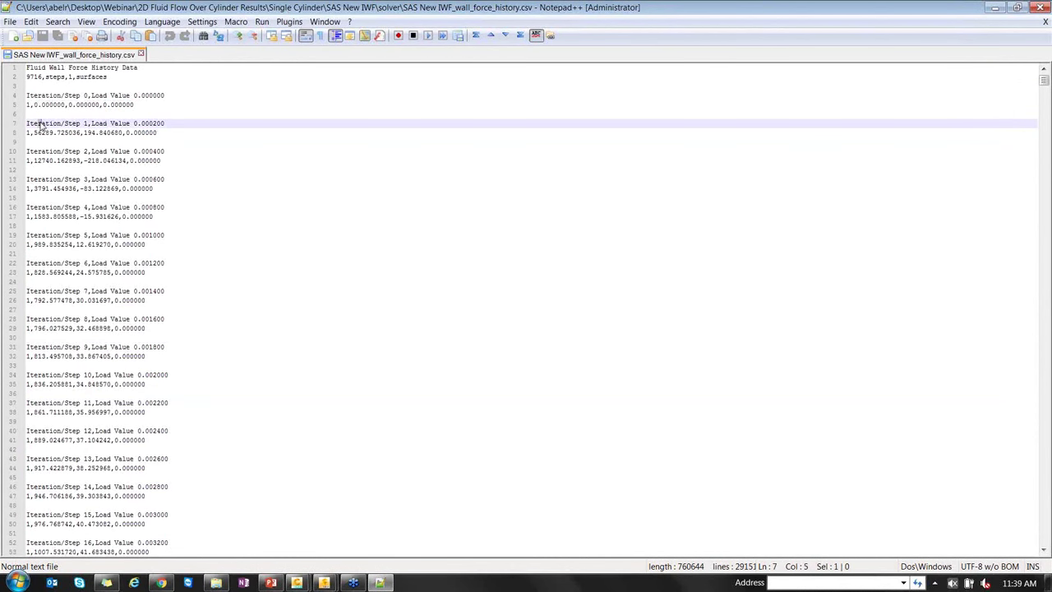
Close the csv file and exit Notepad++
{"action": "key", "text": "ctrl+w"}
{"action": "double_click", "coordinate": [530, 6]}
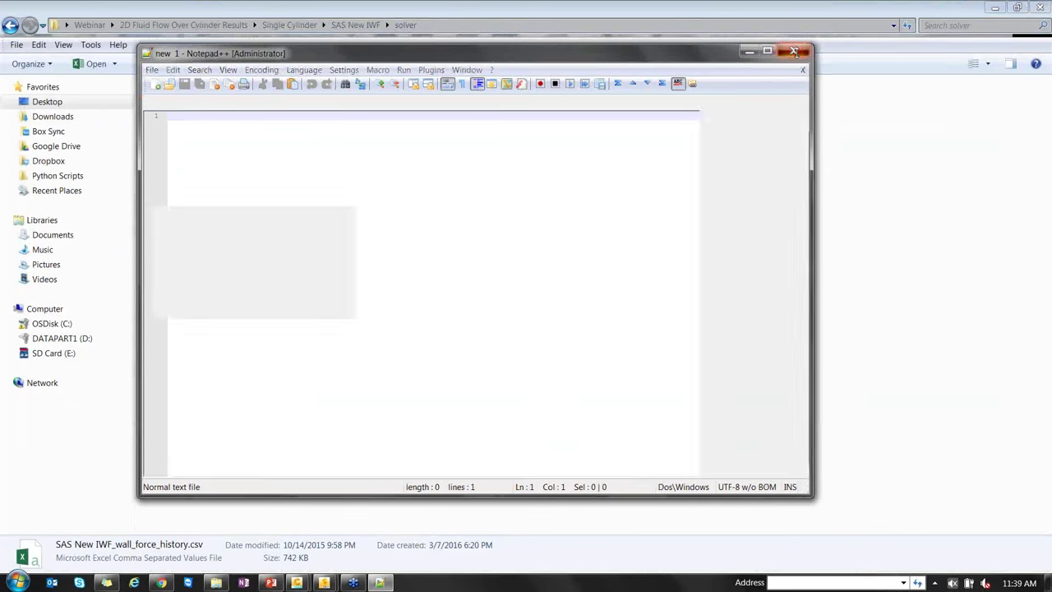
{"action": "left_click", "coordinate": [794, 52]}
In the 2D cylinder window, expand SAS New IWF, select the WFH 1 edge group, then view Add-Ins and Results
{"action": "mouse_move", "coordinate": [297, 582]}
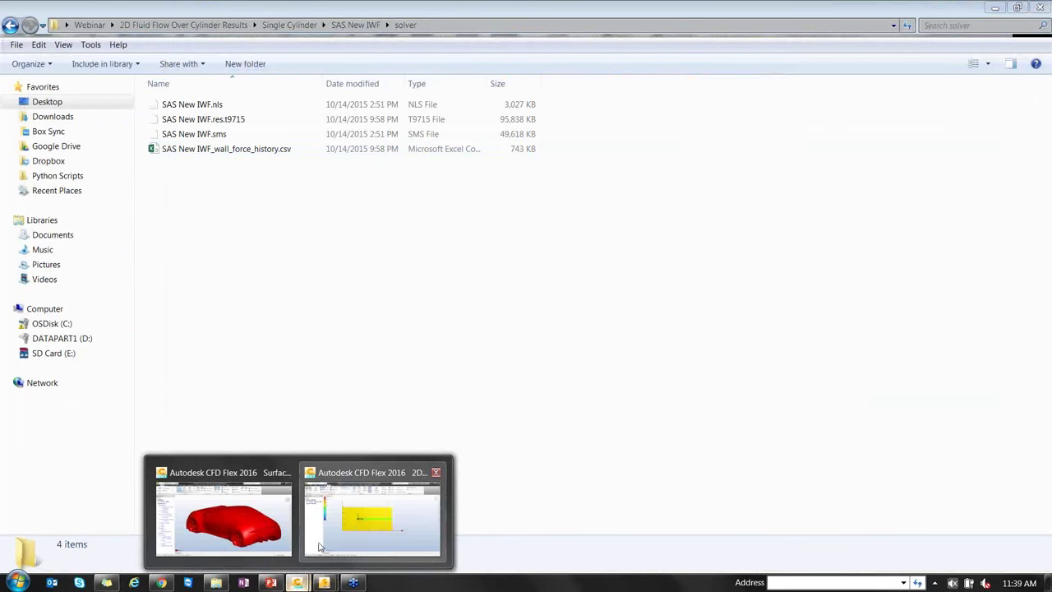
{"action": "left_click", "coordinate": [361, 536]}
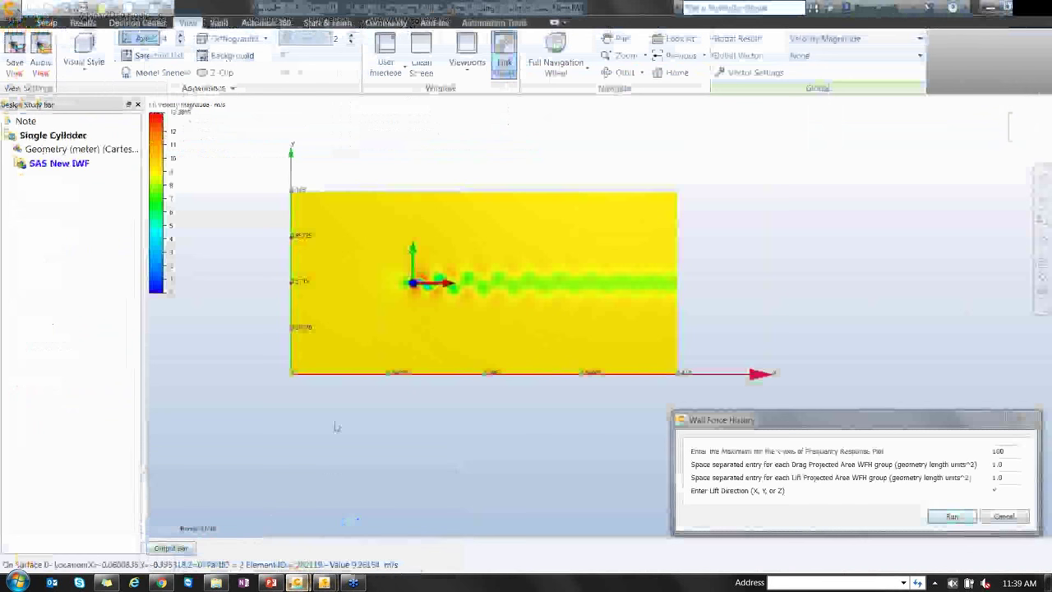
{"action": "left_click", "coordinate": [9, 164]}
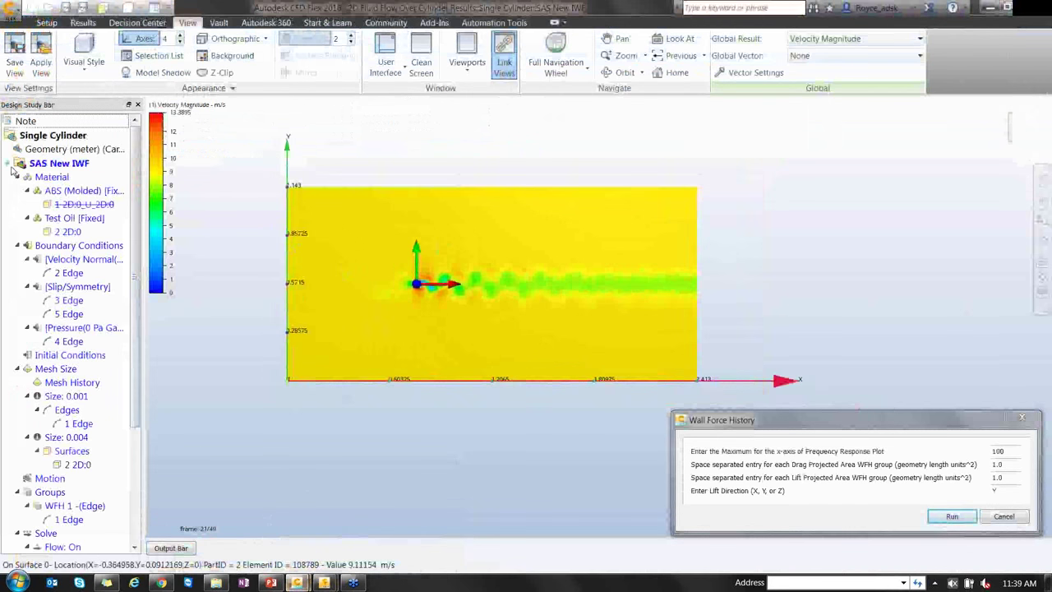
{"action": "left_click", "coordinate": [49, 505]}
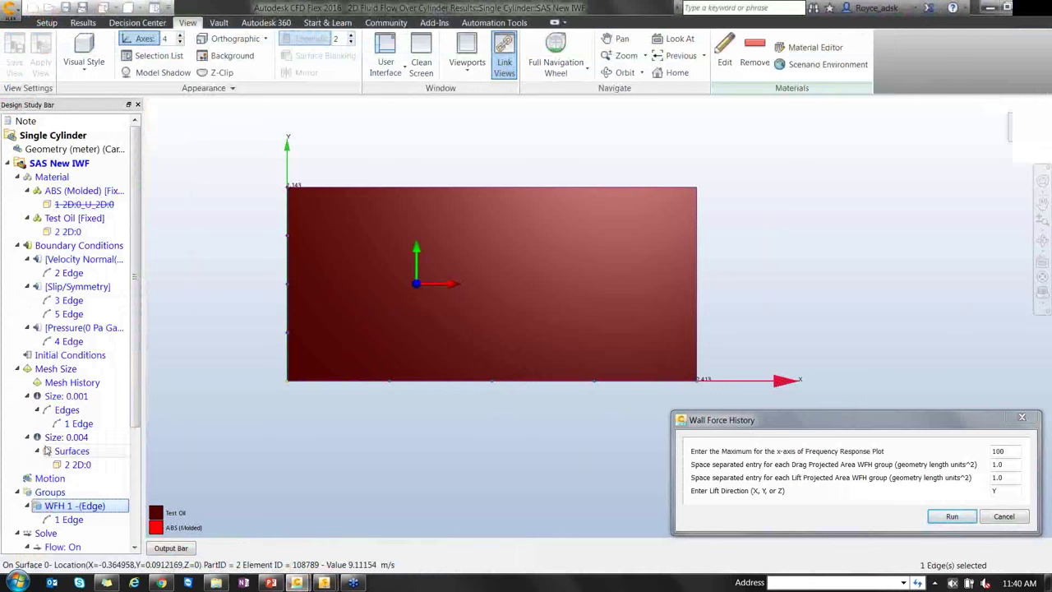
{"action": "scroll", "coordinate": [49, 510], "scroll_direction": "down", "scroll_amount": 4}
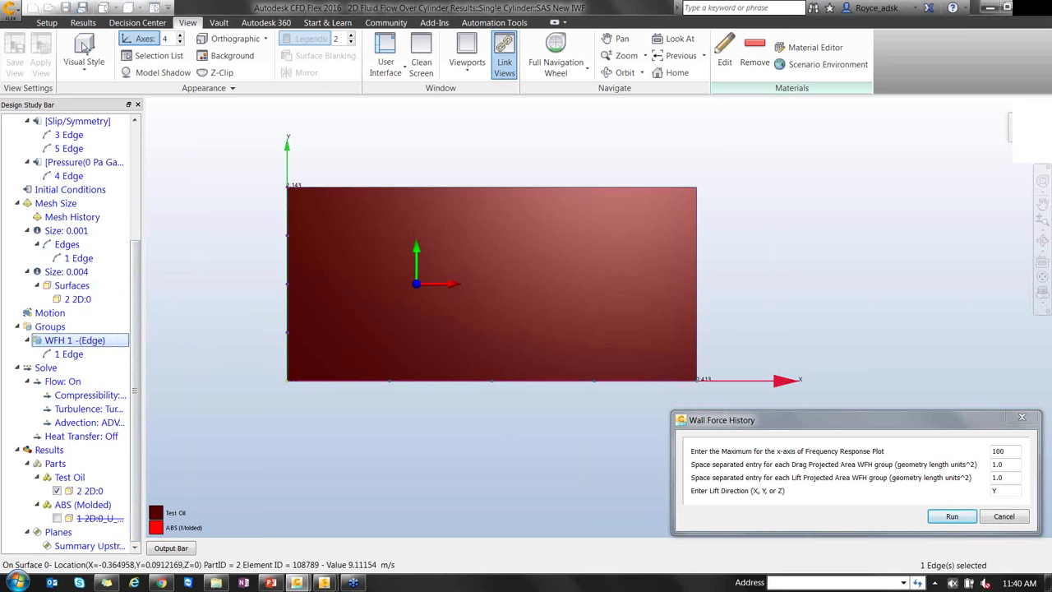
{"action": "left_click", "coordinate": [435, 23]}
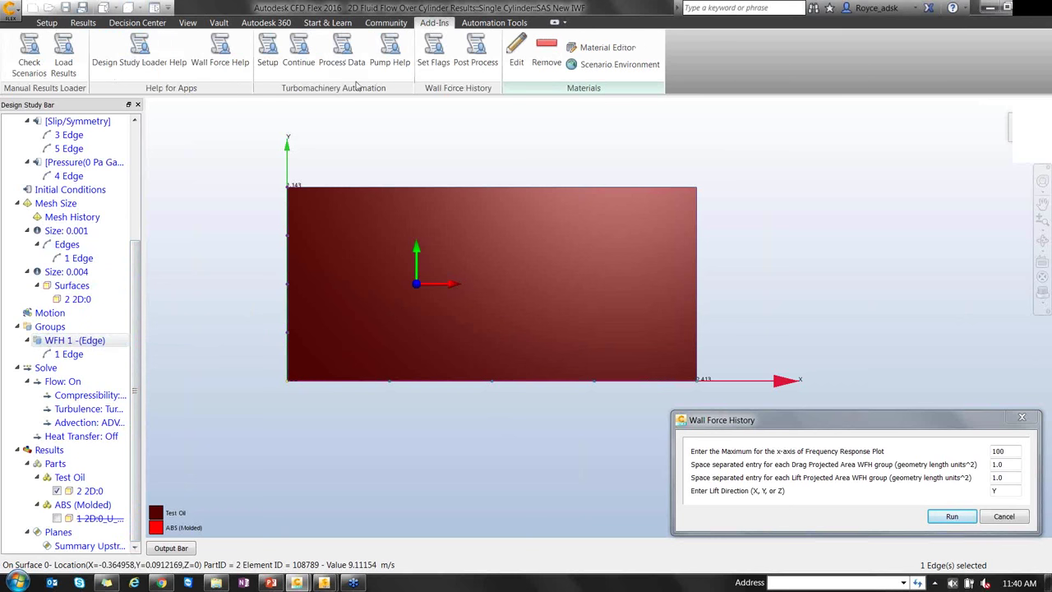
{"action": "left_click", "coordinate": [83, 23]}
{"action": "left_click", "coordinate": [54, 25]}
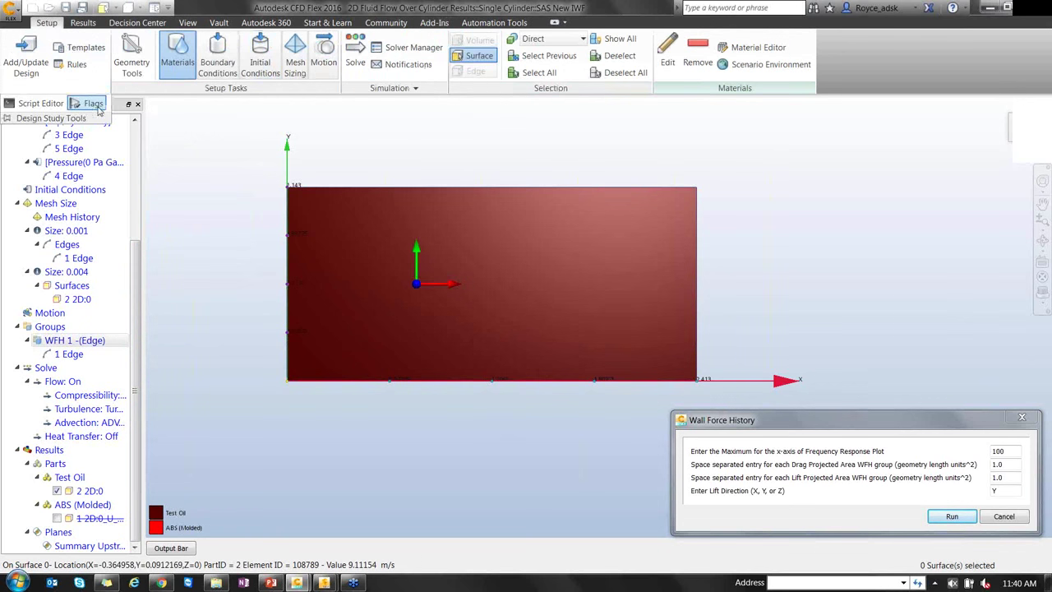
{"action": "left_click", "coordinate": [93, 103]}
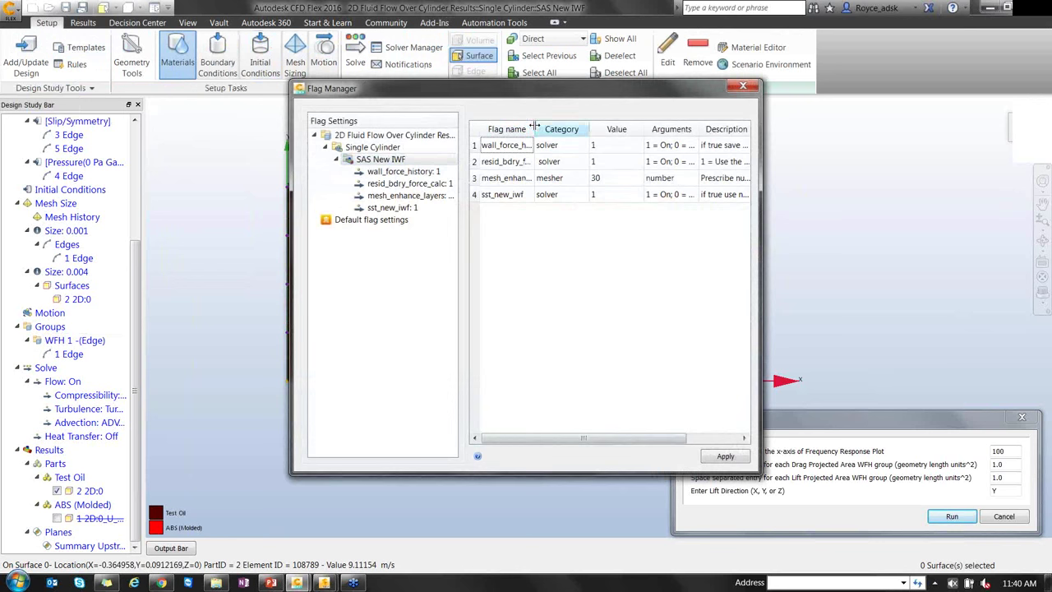
{"action": "double_click", "coordinate": [538, 129]}
{"action": "left_click", "coordinate": [534, 150]}
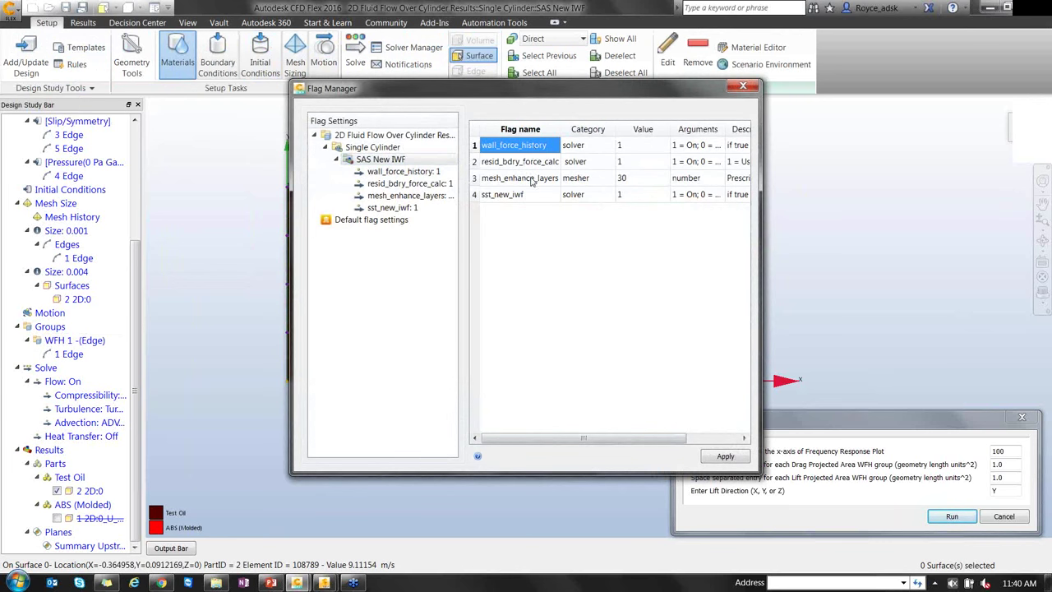
{"action": "left_click", "coordinate": [527, 161]}
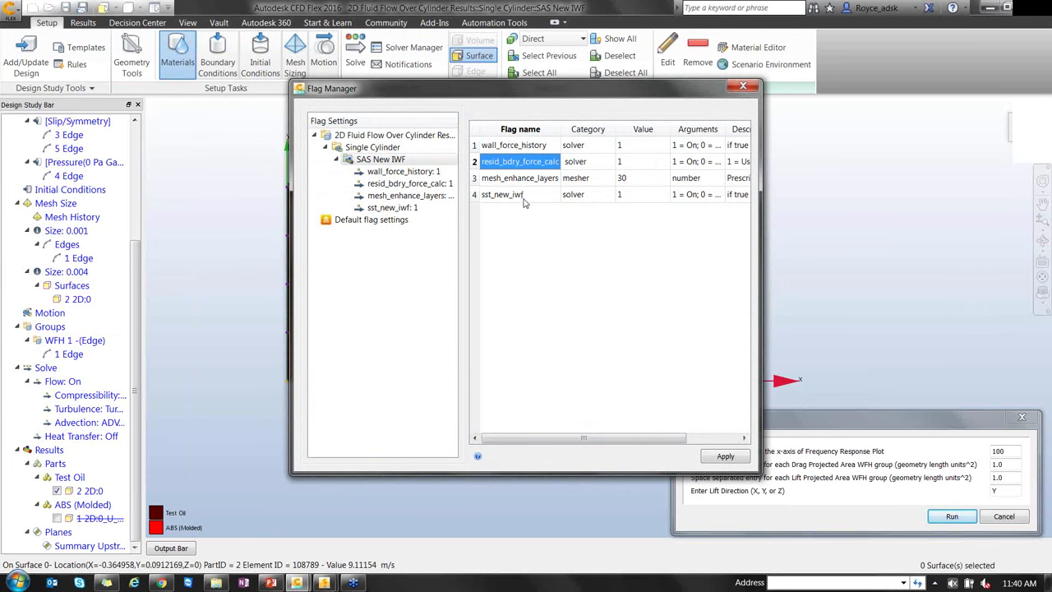
{"action": "left_click", "coordinate": [520, 147]}
{"action": "left_click_drag", "start_coordinate": [531, 98], "coordinate": [432, 128]}
Close the flag list and start Wall Force History post-processing, dismissing the duplicate dialog
{"action": "left_click", "coordinate": [646, 120]}
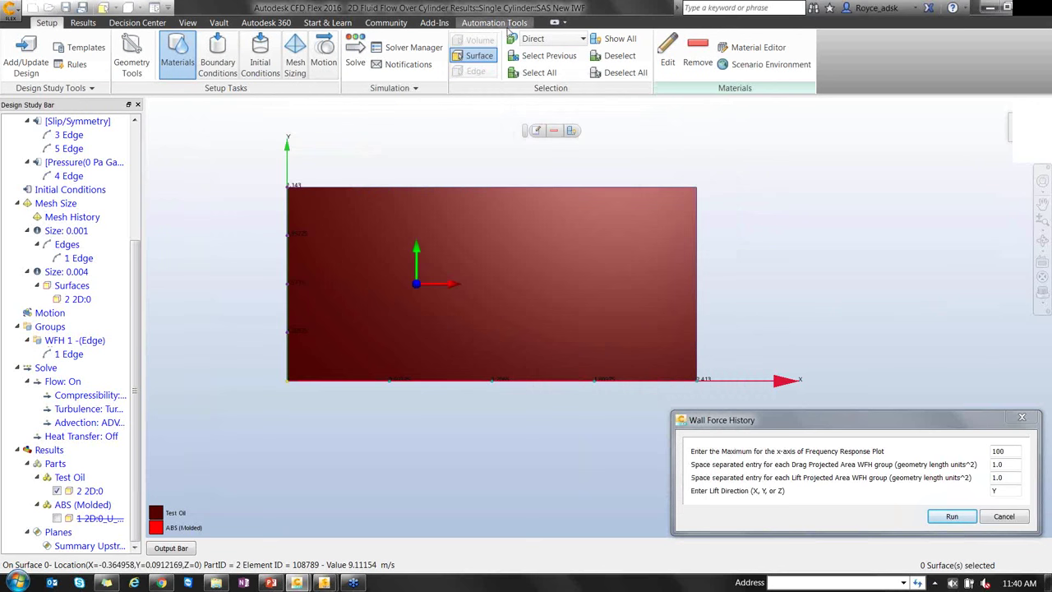
{"action": "left_click", "coordinate": [494, 22]}
{"action": "left_click", "coordinate": [434, 22]}
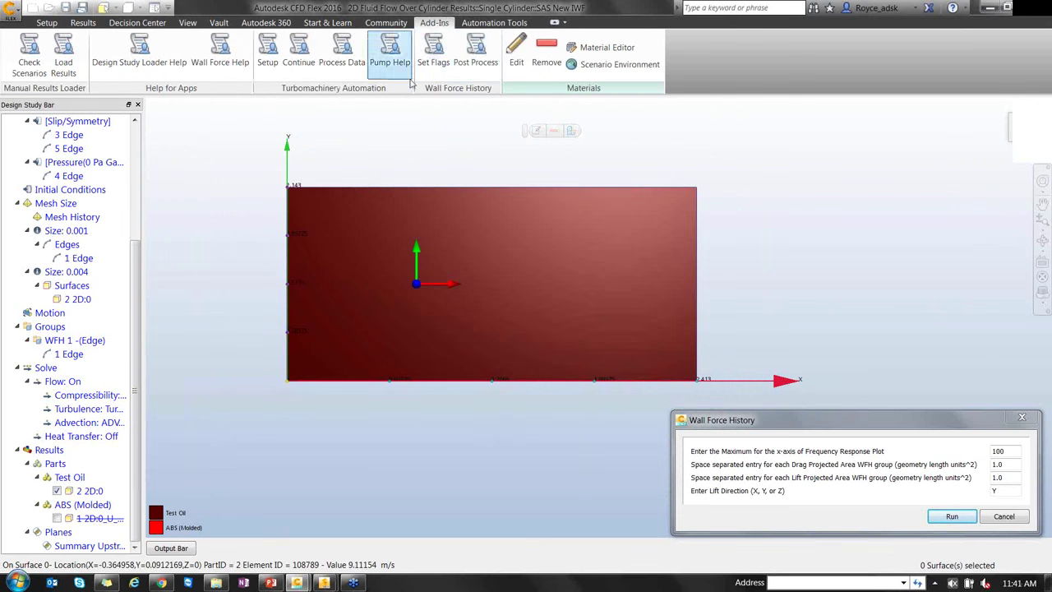
{"action": "left_click", "coordinate": [476, 56]}
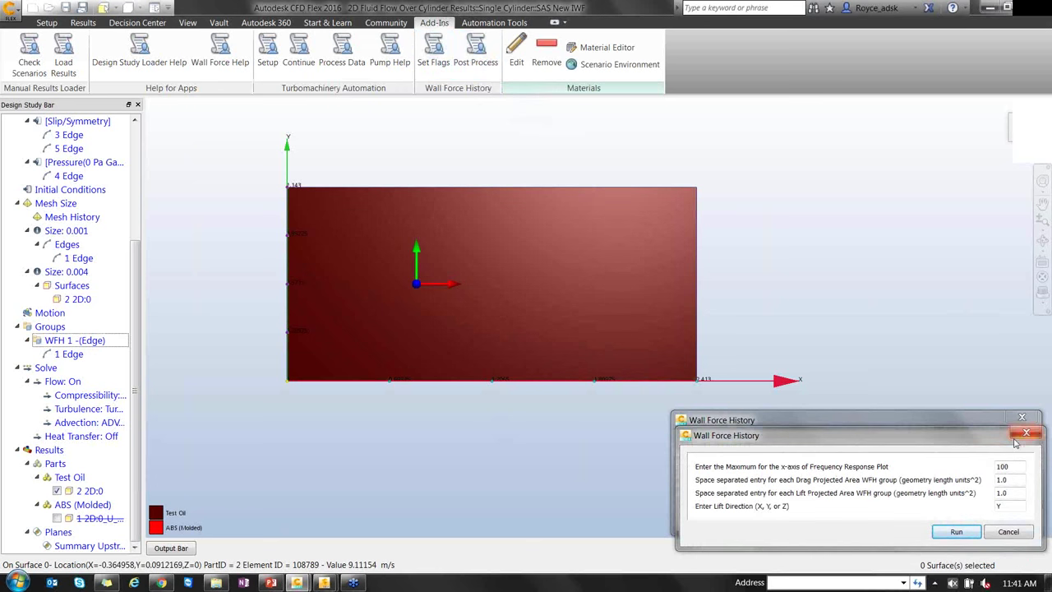
{"action": "left_click", "coordinate": [1026, 433]}
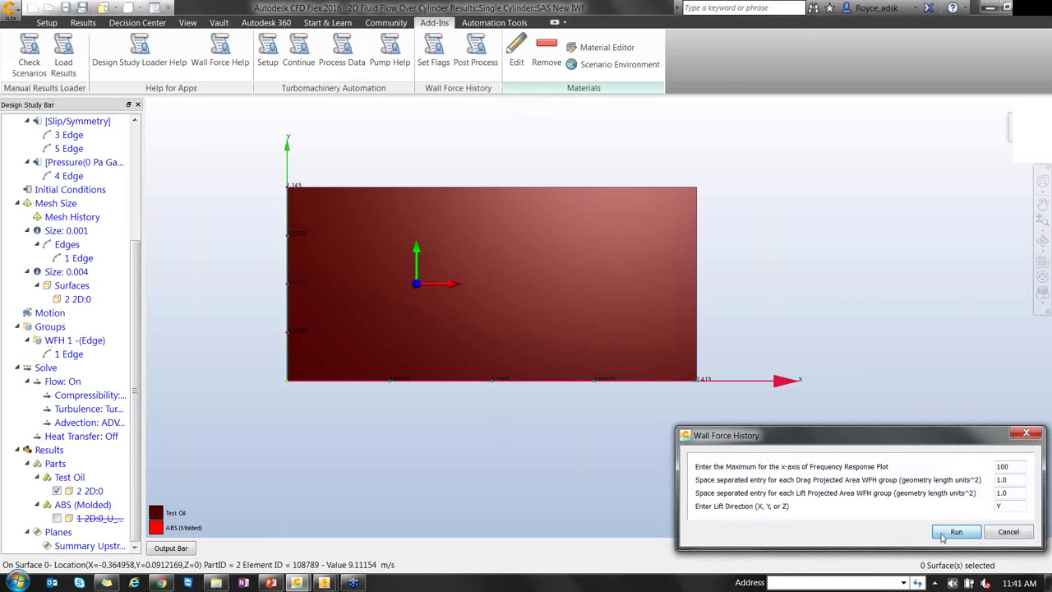
Run the Wall Force History post-processing so its results open in a new Excel workbook
{"action": "left_click", "coordinate": [957, 532]}
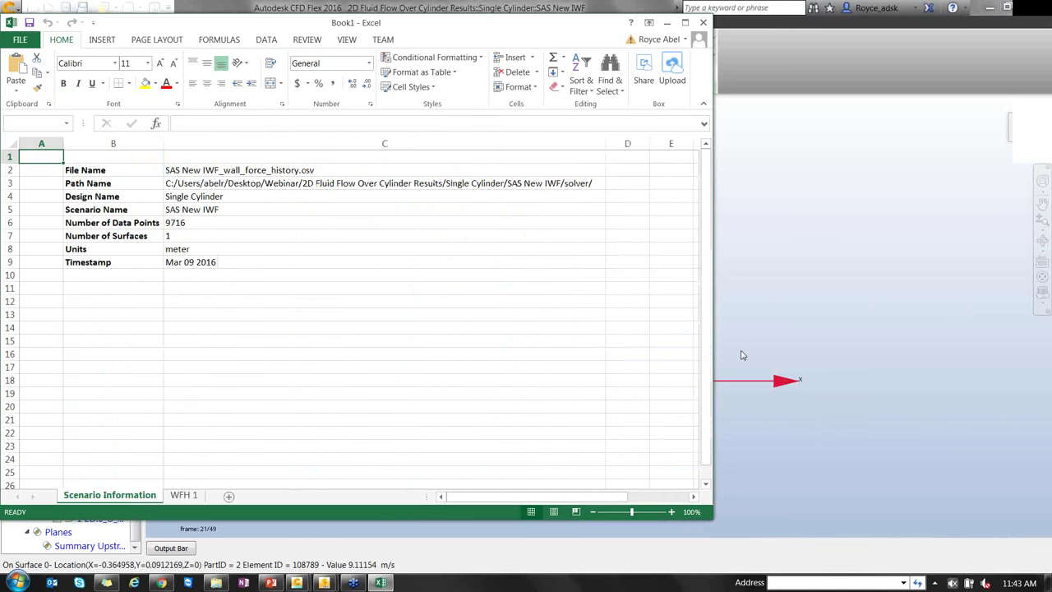
Show the WFH 1 sheet maximized, scrolled to the X Forces vs. Iterations chart
{"action": "left_click", "coordinate": [185, 495]}
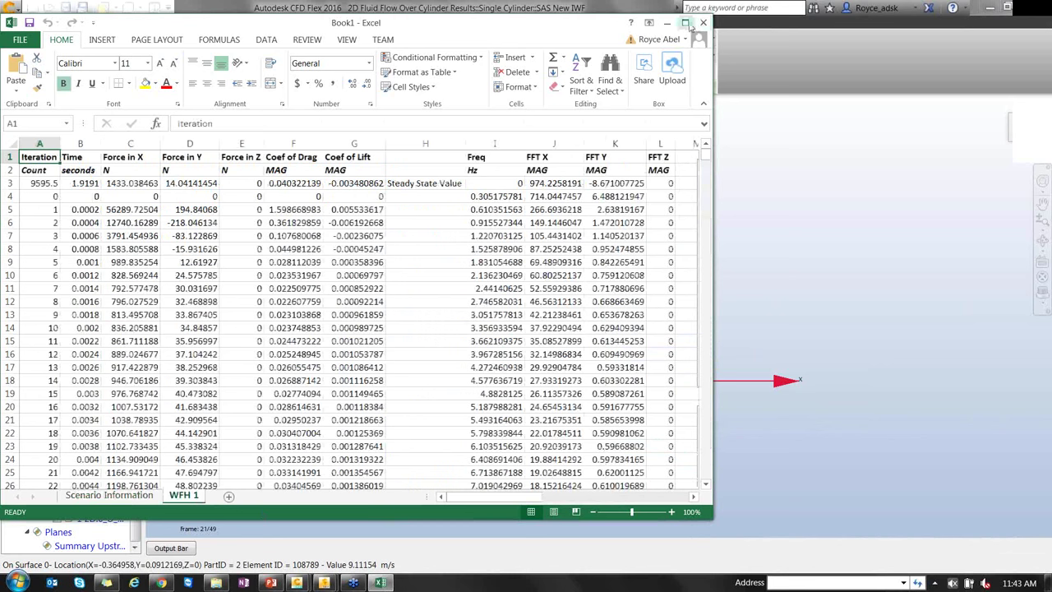
{"action": "left_click", "coordinate": [685, 22]}
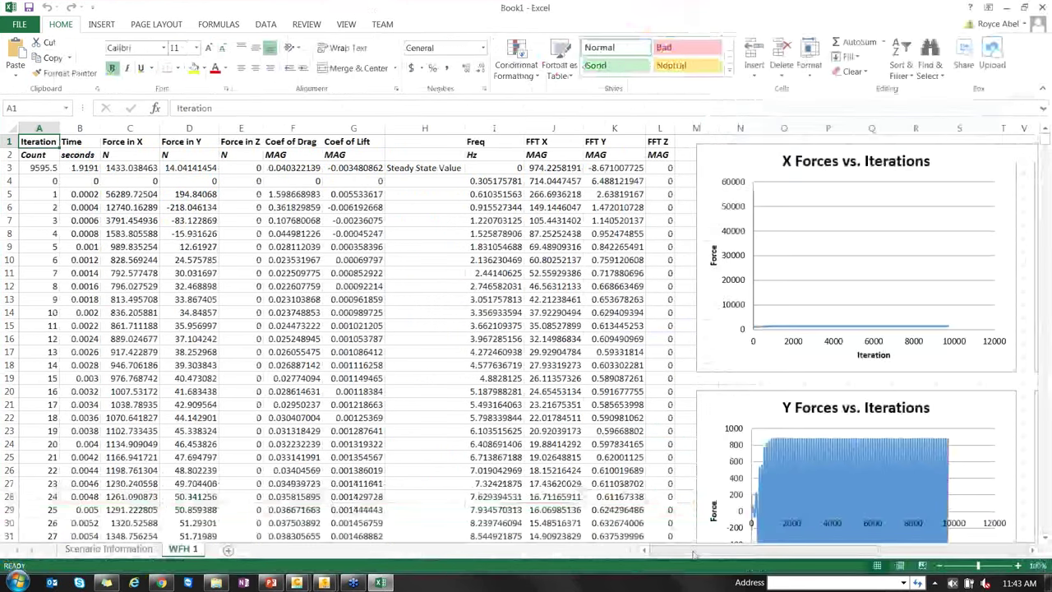
{"action": "left_click_drag", "start_coordinate": [703, 553], "coordinate": [789, 565]}
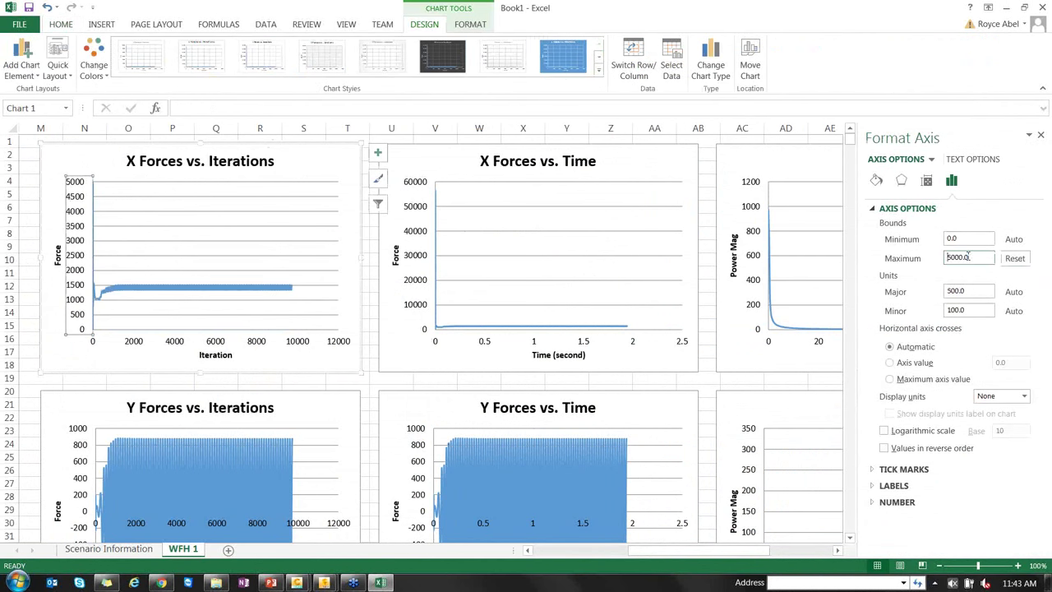
Set the X Forces vs. Iterations axis maximum to 2000
{"action": "double_click", "coordinate": [969, 255]}
{"action": "type", "text": "2000"}
{"action": "key", "text": "Return"}
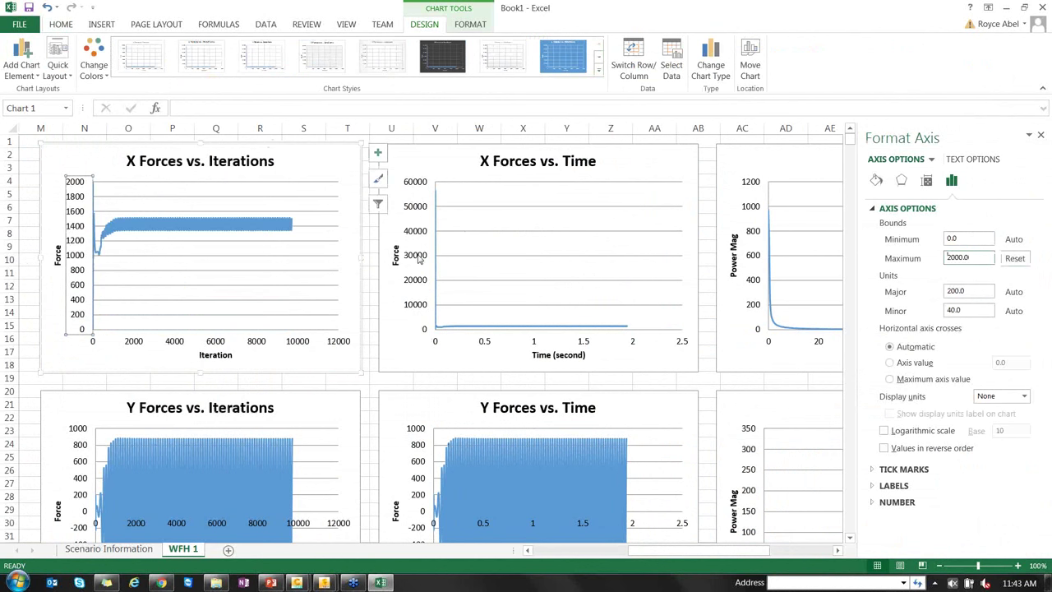
Set the X Forces vs. Time force axis maximum to 2000 as well
{"action": "left_click", "coordinate": [419, 259]}
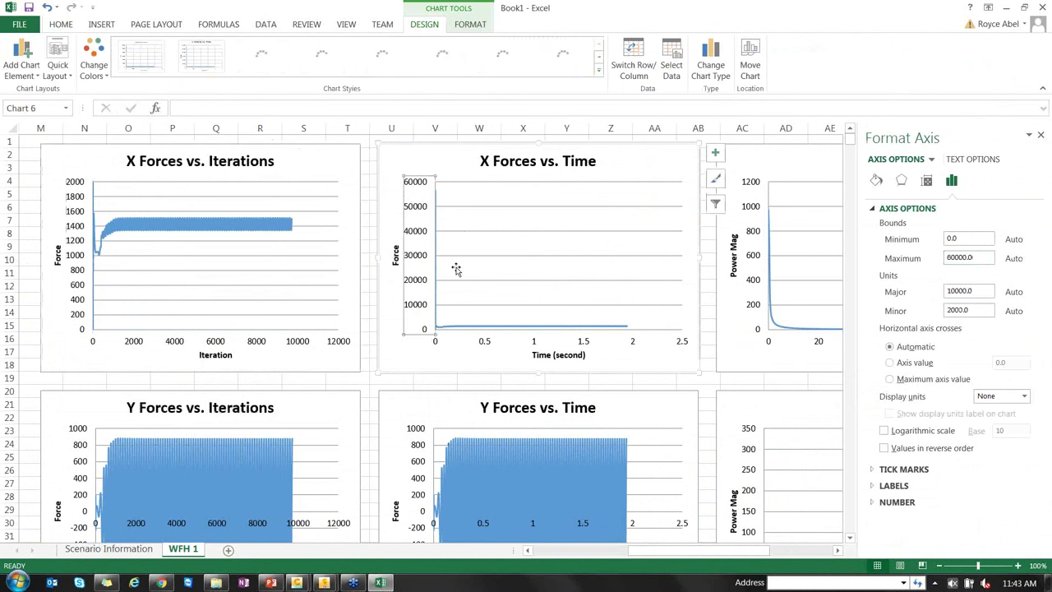
{"action": "double_click", "coordinate": [970, 257]}
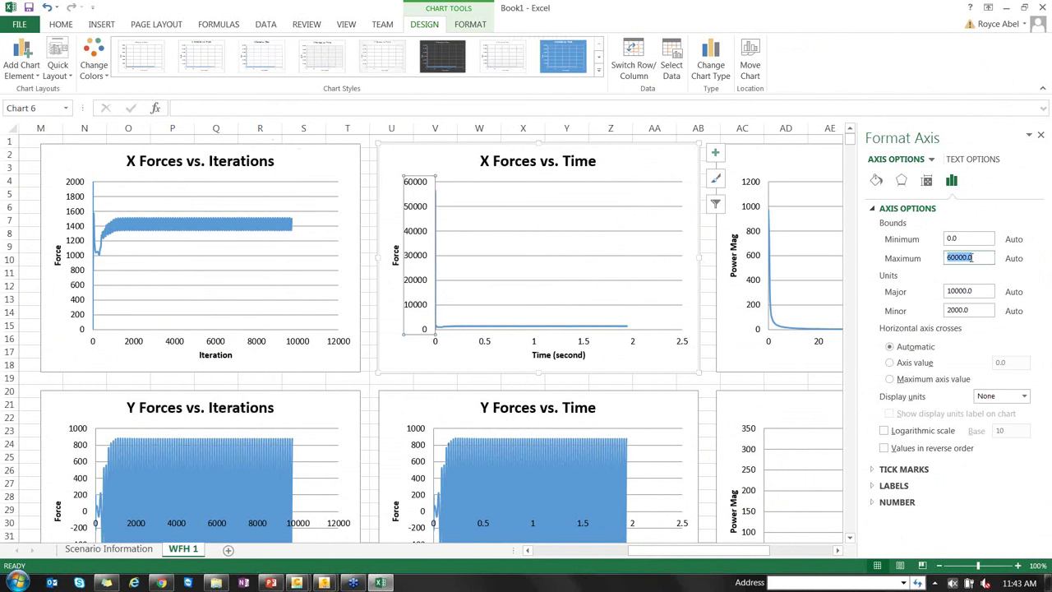
{"action": "type", "text": "2000"}
{"action": "key", "text": "Return"}
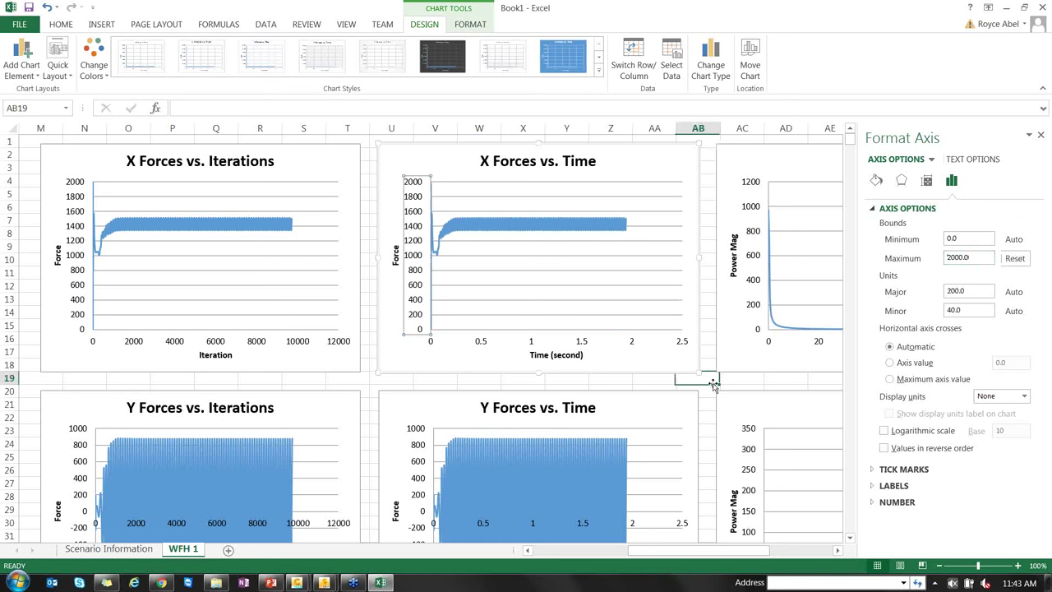
Browse the WFH 1 charts, including the Coefficient of Drag vs. Iterations axis
{"action": "left_click", "coordinate": [713, 383]}
{"action": "scroll", "coordinate": [638, 294], "scroll_direction": "down", "scroll_amount": 7}
{"action": "scroll", "coordinate": [540, 278], "scroll_direction": "up", "scroll_amount": 1}
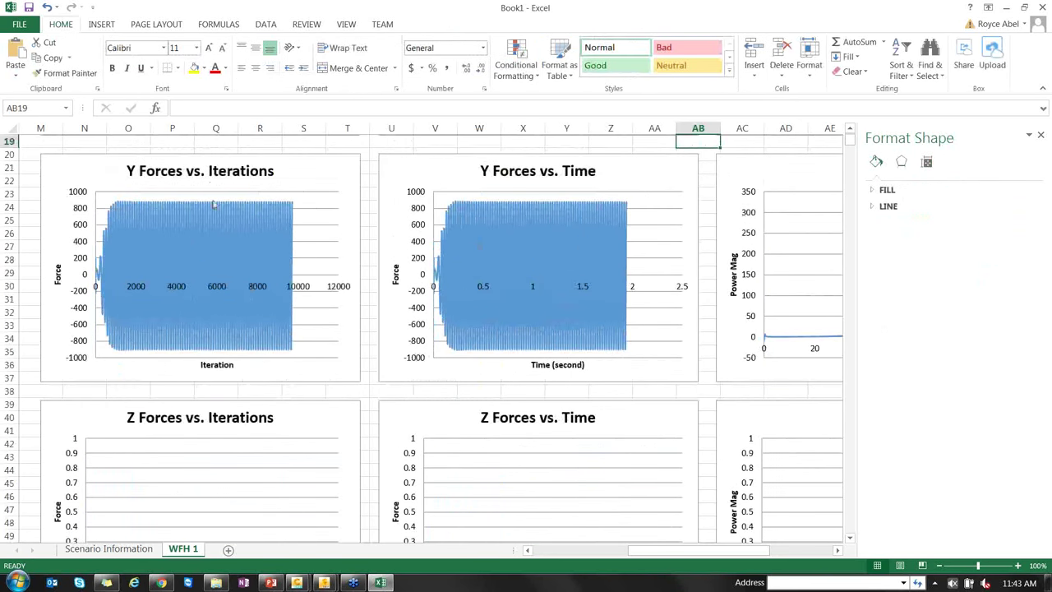
{"action": "scroll", "coordinate": [223, 301], "scroll_direction": "down", "scroll_amount": 7}
{"action": "scroll", "coordinate": [261, 384], "scroll_direction": "down", "scroll_amount": 1}
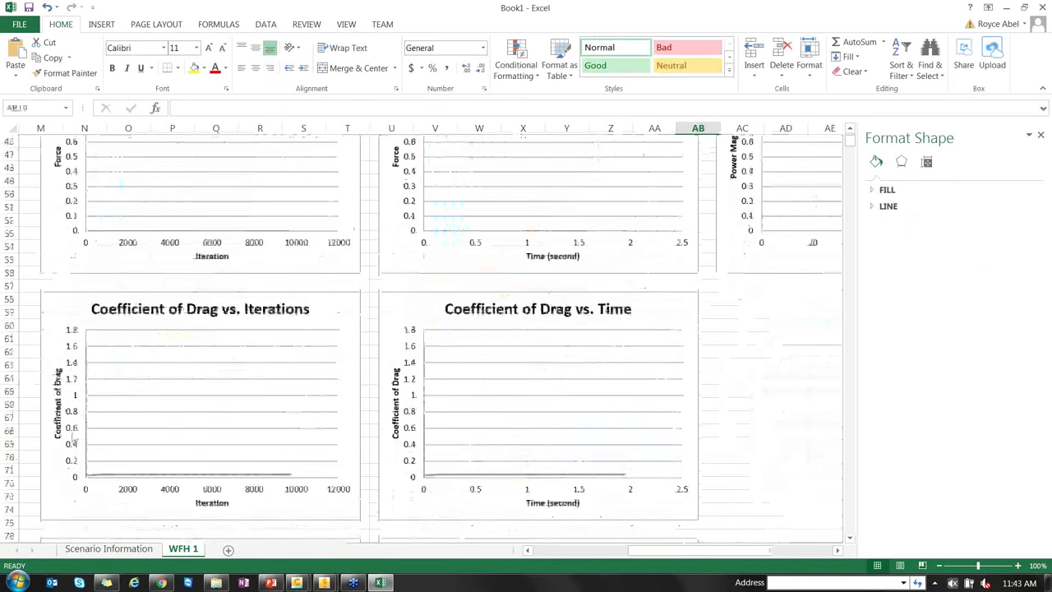
{"action": "left_click", "coordinate": [71, 437]}
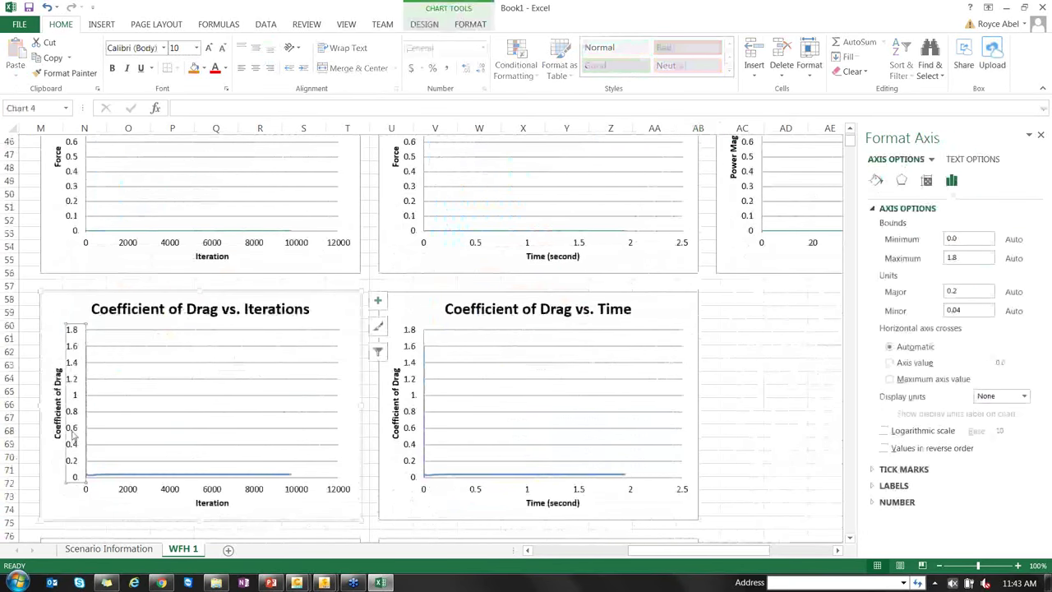
{"action": "scroll", "coordinate": [167, 418], "scroll_direction": "down", "scroll_amount": 3}
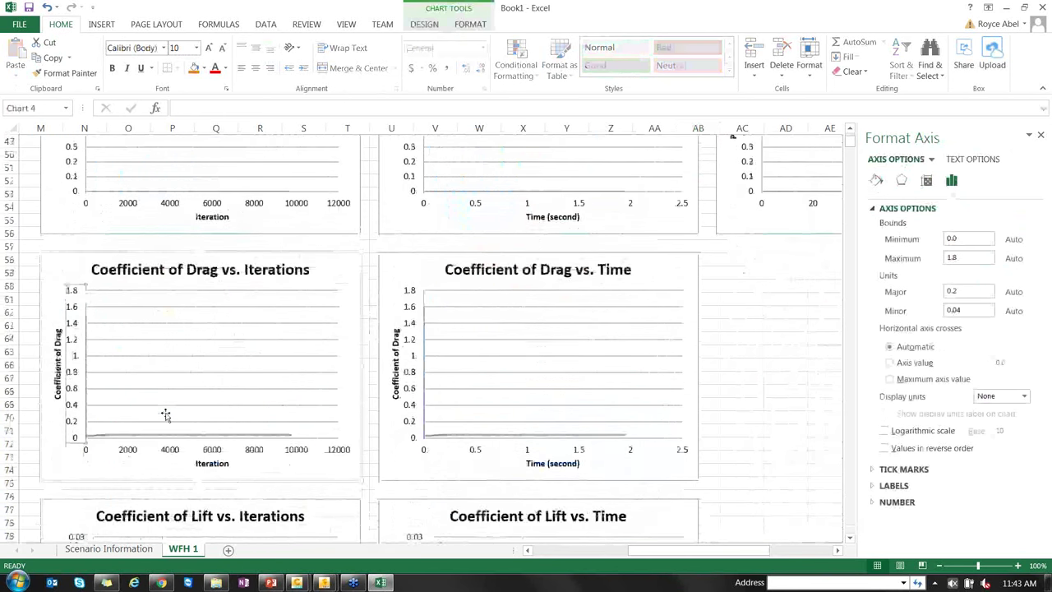
{"action": "scroll", "coordinate": [167, 417], "scroll_direction": "down", "scroll_amount": 5}
{"action": "scroll", "coordinate": [364, 375], "scroll_direction": "up", "scroll_amount": 5}
{"action": "scroll", "coordinate": [485, 361], "scroll_direction": "up", "scroll_amount": 18}
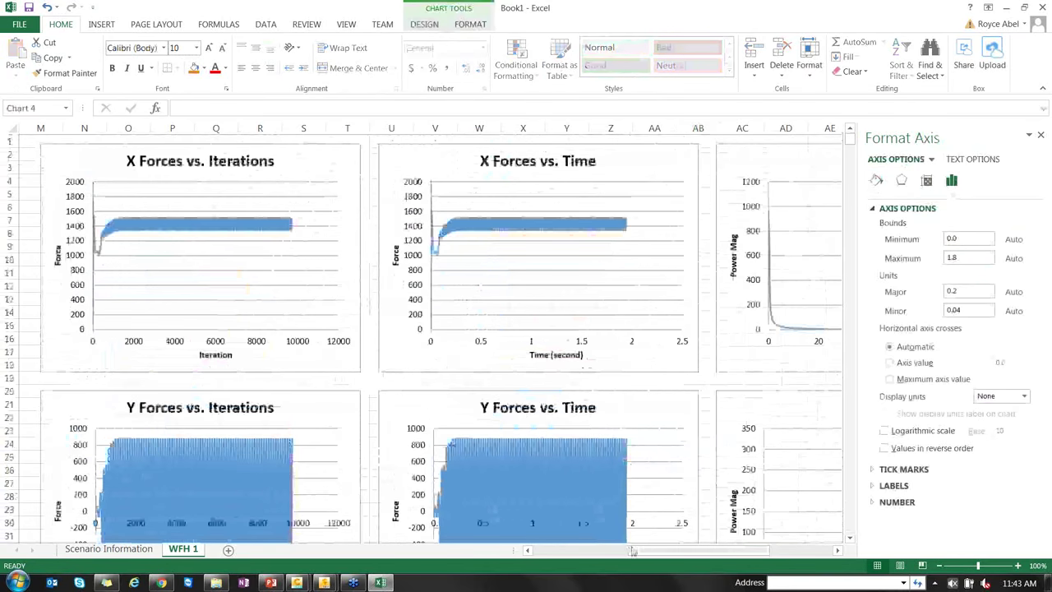
{"action": "left_click_drag", "start_coordinate": [638, 553], "coordinate": [699, 547]}
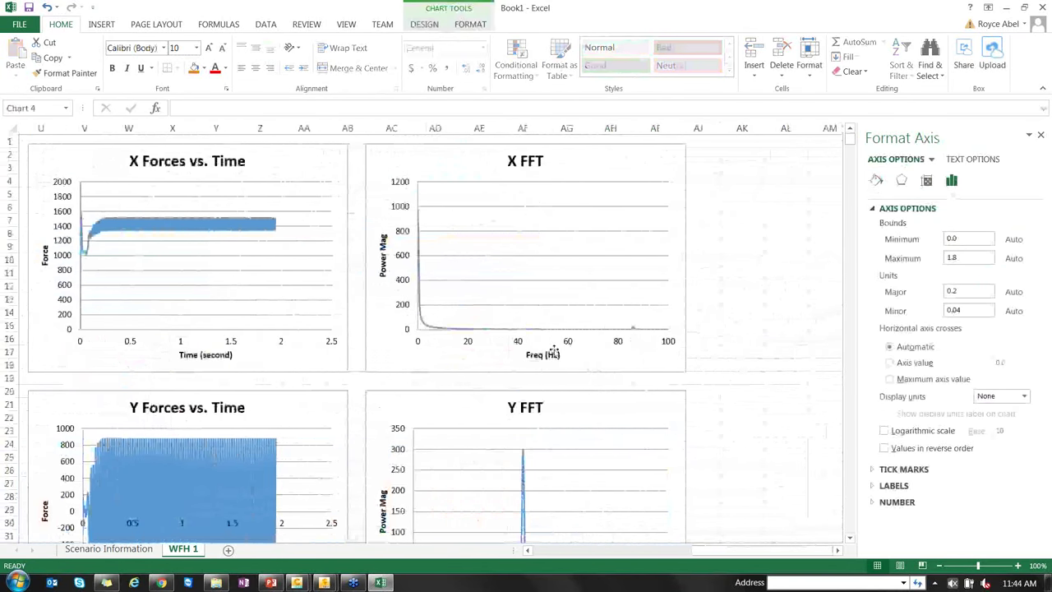
{"action": "scroll", "coordinate": [591, 356], "scroll_direction": "down", "scroll_amount": 5}
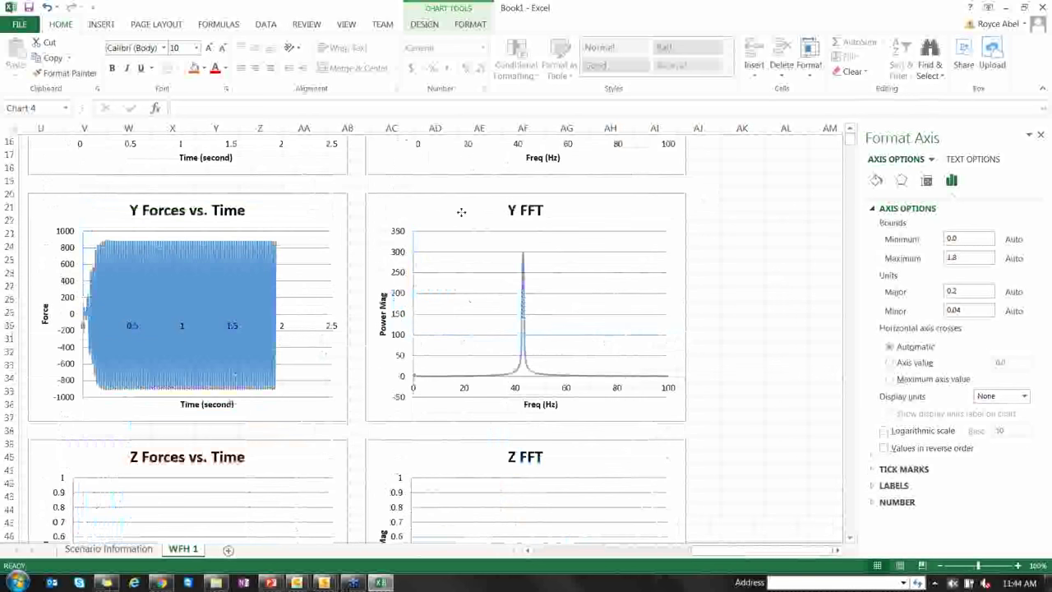
Review the Y FFT chart, then return to cell H15 beside the force data
{"action": "left_click", "coordinate": [462, 215]}
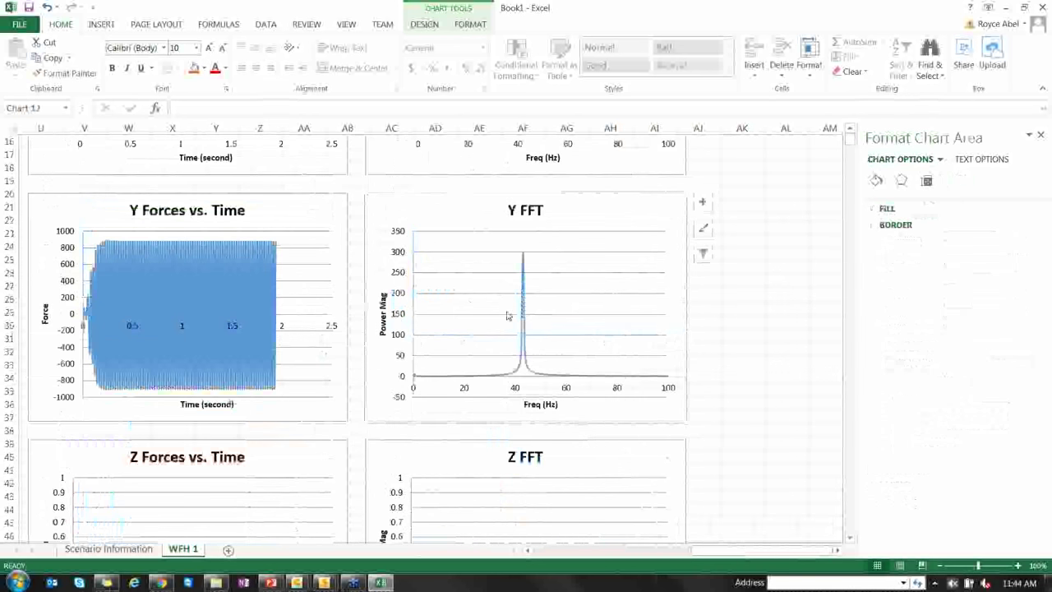
{"action": "mouse_move", "coordinate": [528, 257]}
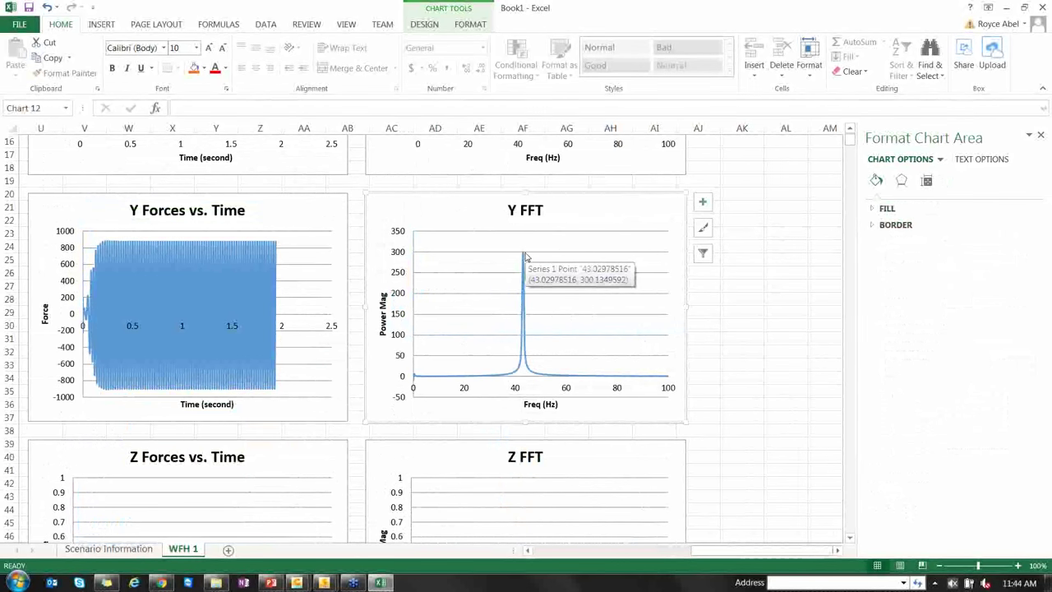
{"action": "left_click", "coordinate": [832, 364]}
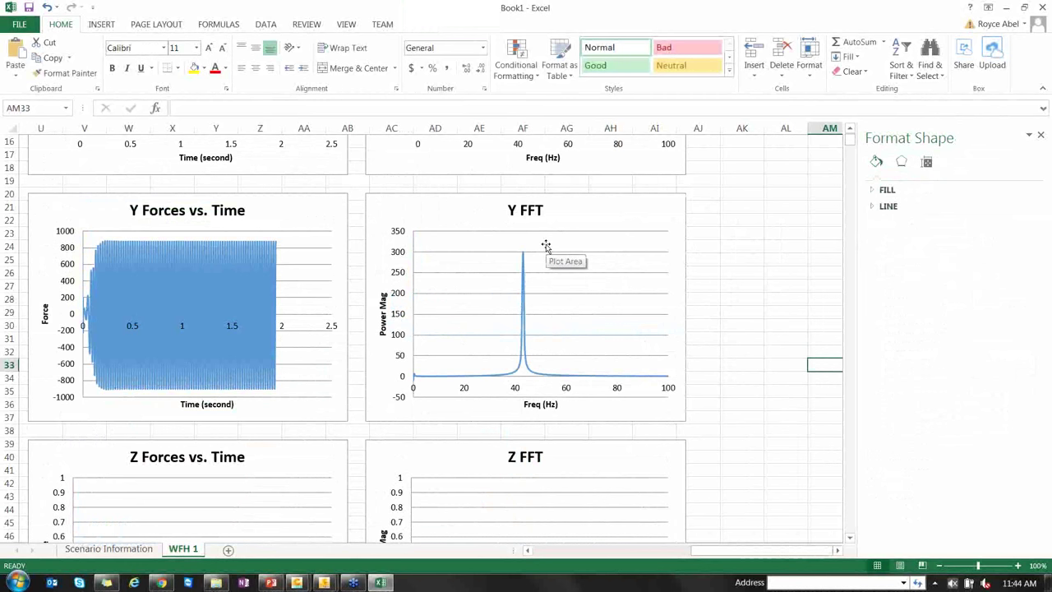
{"action": "scroll", "coordinate": [545, 246], "scroll_direction": "down", "scroll_amount": 6}
{"action": "scroll", "coordinate": [549, 255], "scroll_direction": "up", "scroll_amount": 9}
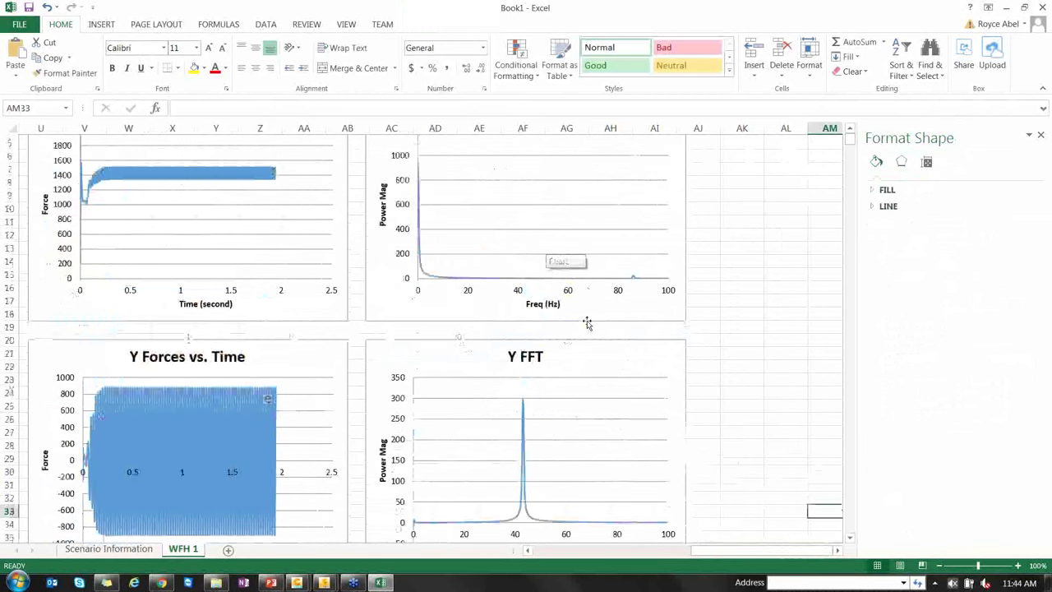
{"action": "scroll", "coordinate": [587, 323], "scroll_direction": "up", "scroll_amount": 2}
{"action": "left_click", "coordinate": [627, 556]}
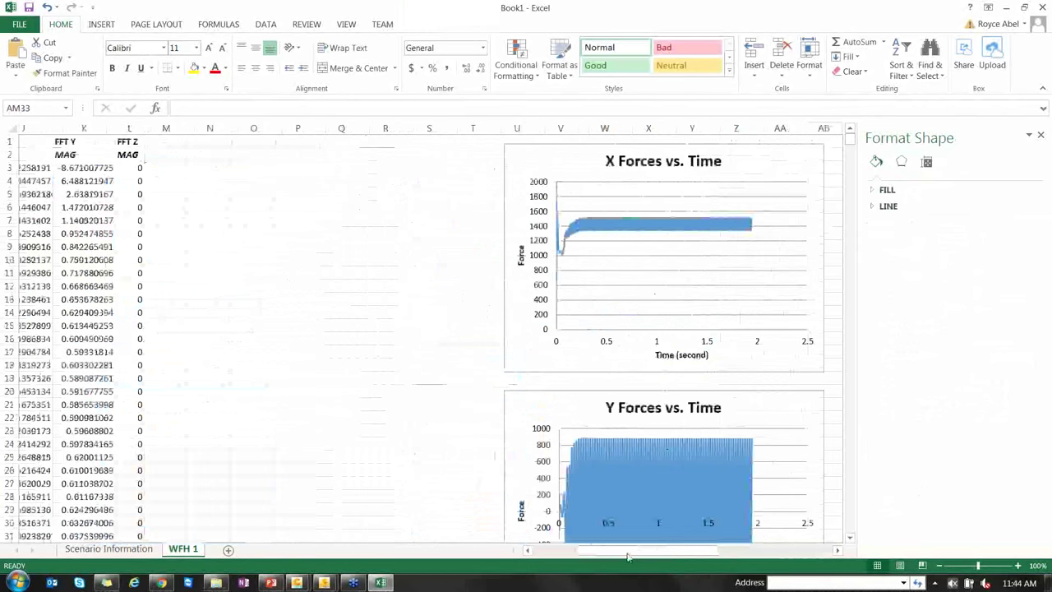
{"action": "left_click_drag", "start_coordinate": [627, 557], "coordinate": [586, 556]}
{"action": "left_click", "coordinate": [424, 325]}
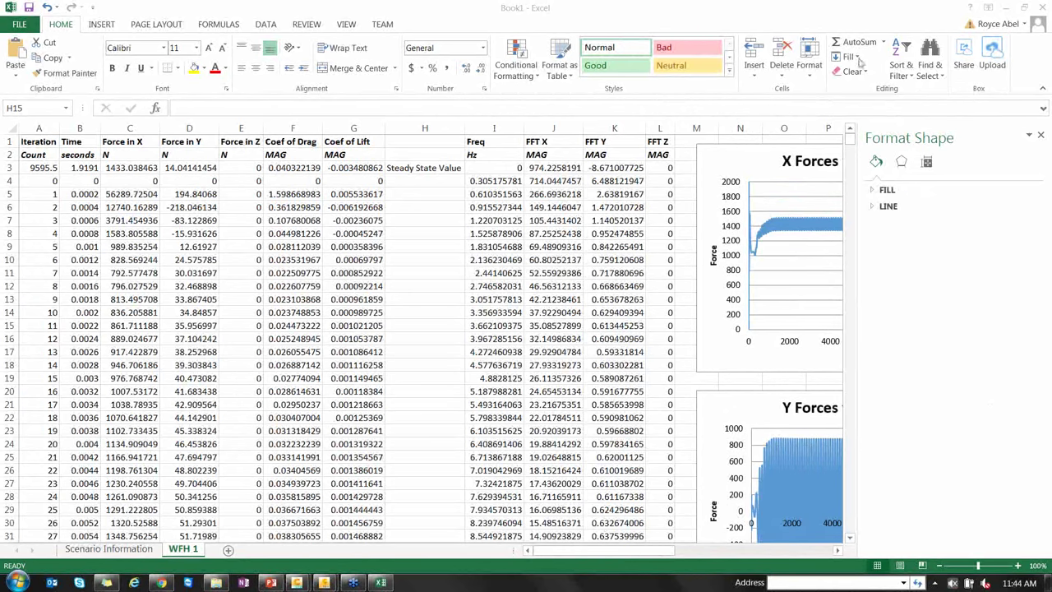
{"action": "left_click", "coordinate": [822, 12]}
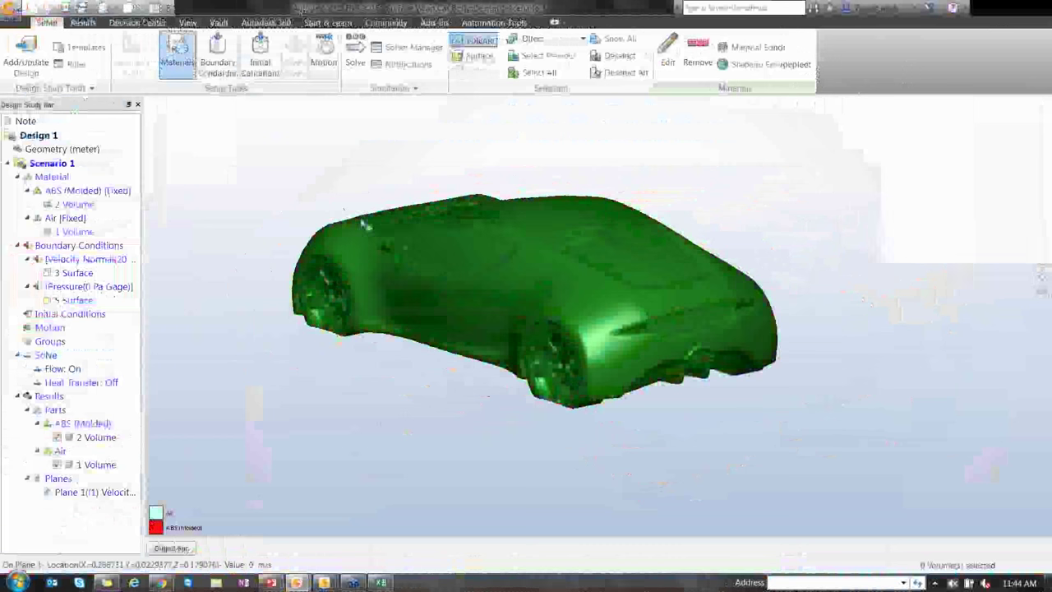
Zoom in on the car model, then bring the webinar poll window forward
{"action": "scroll", "coordinate": [361, 221], "scroll_direction": "up", "scroll_amount": 2}
{"action": "scroll", "coordinate": [360, 218], "scroll_direction": "up", "scroll_amount": 2}
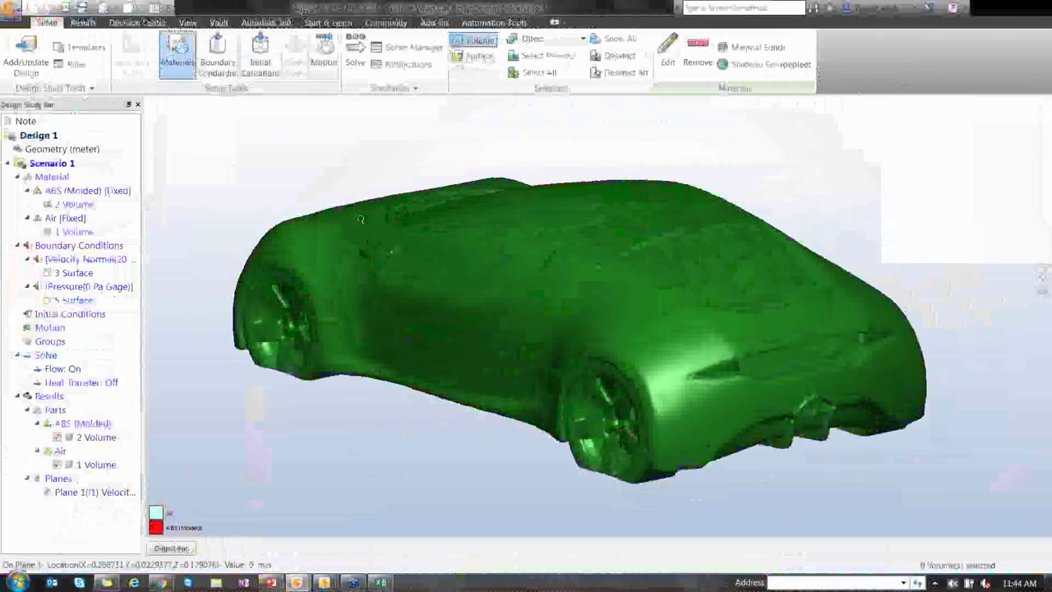
{"action": "left_click", "coordinate": [353, 582]}
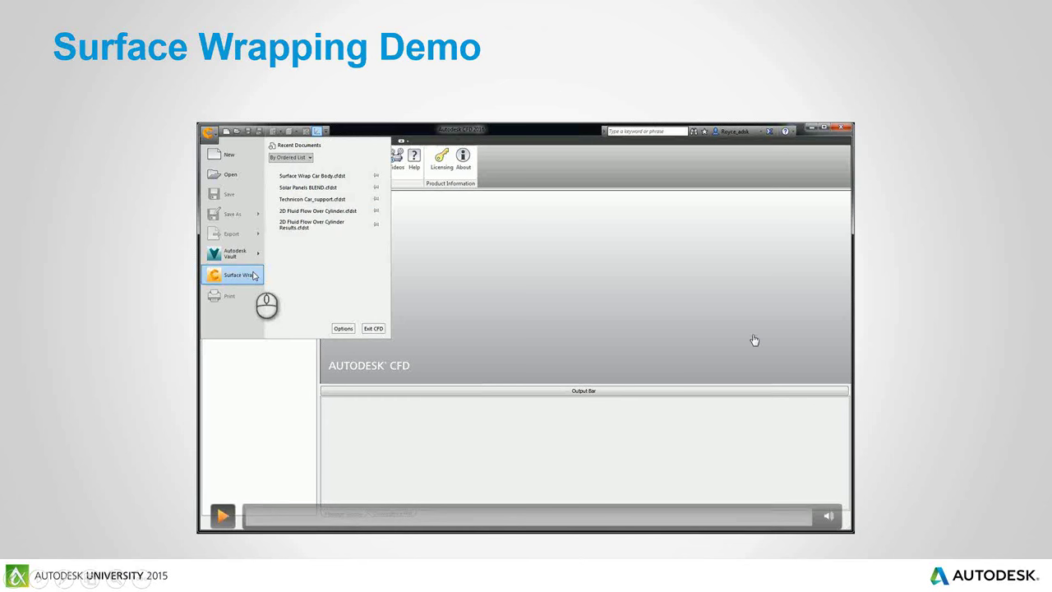
Move from the 29% Yes / 71% No poll results to the Surface Wrapping Demo slide
{"action": "left_click", "coordinate": [754, 343]}
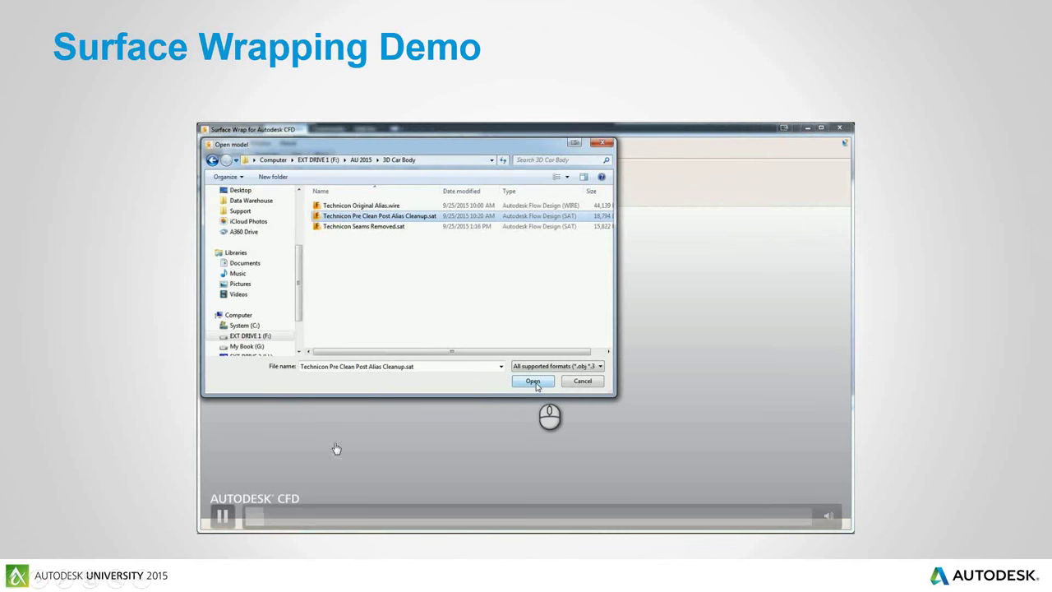
Pause the Surface Wrapping demo video at the CFD application menu
{"action": "left_click", "coordinate": [222, 516]}
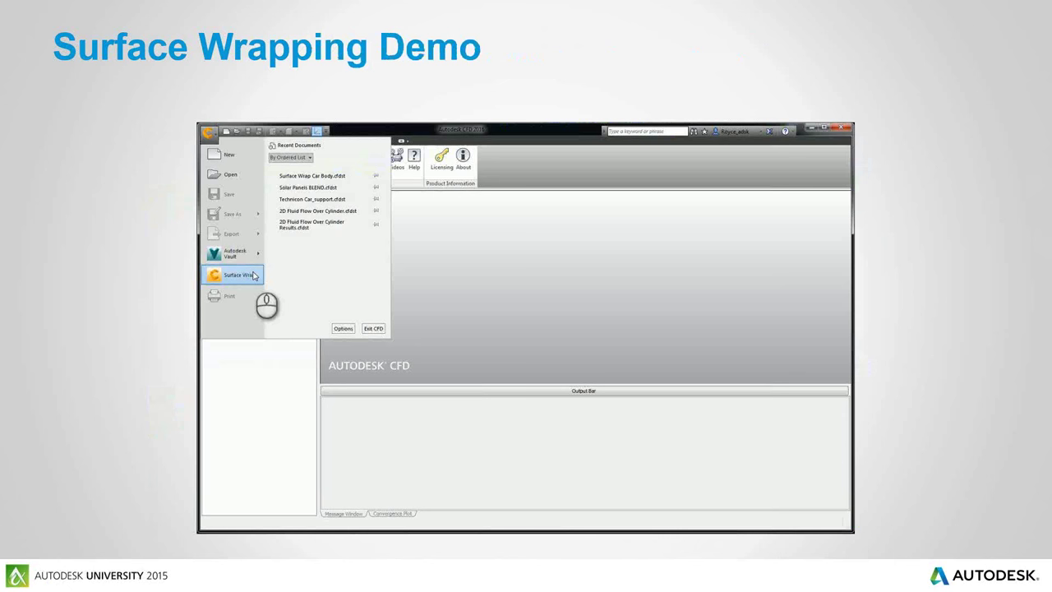
Resume the demo video to watch the car .sat model get surface-wrapped
{"action": "left_click", "coordinate": [238, 371]}
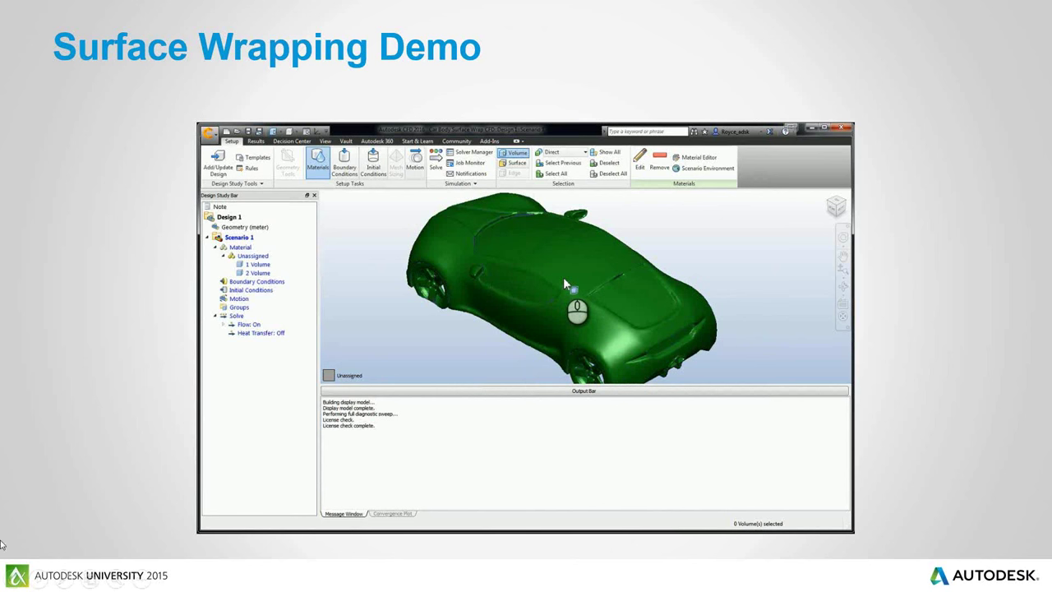
Bring PowerPoint back to slide 27, 'Dirty CAD Ready for Surface Wrapping'
{"action": "mouse_move", "coordinate": [717, 304]}
{"action": "left_click", "coordinate": [558, 24]}
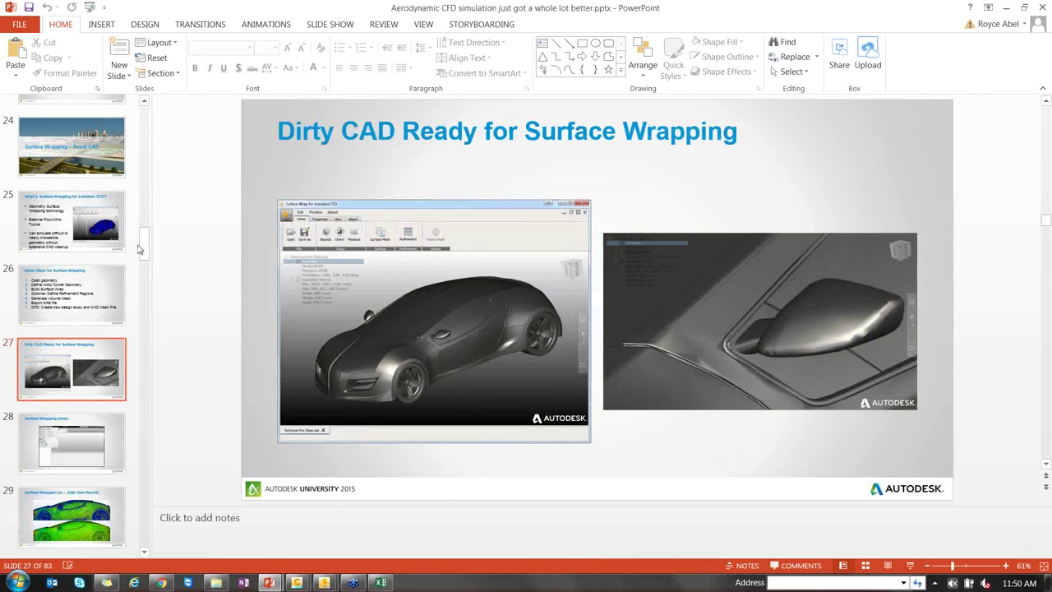
Jump to slide 80 of 83, covering the write_wall_dist flag and Y+ iso-surfaces
{"action": "left_click_drag", "start_coordinate": [142, 239], "coordinate": [149, 562]}
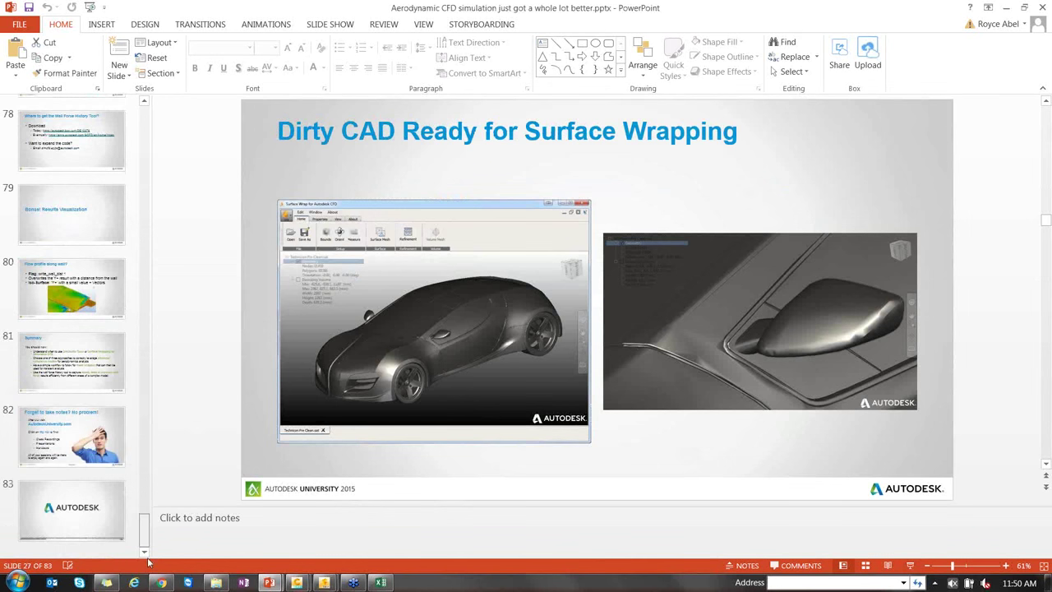
{"action": "left_click", "coordinate": [90, 307]}
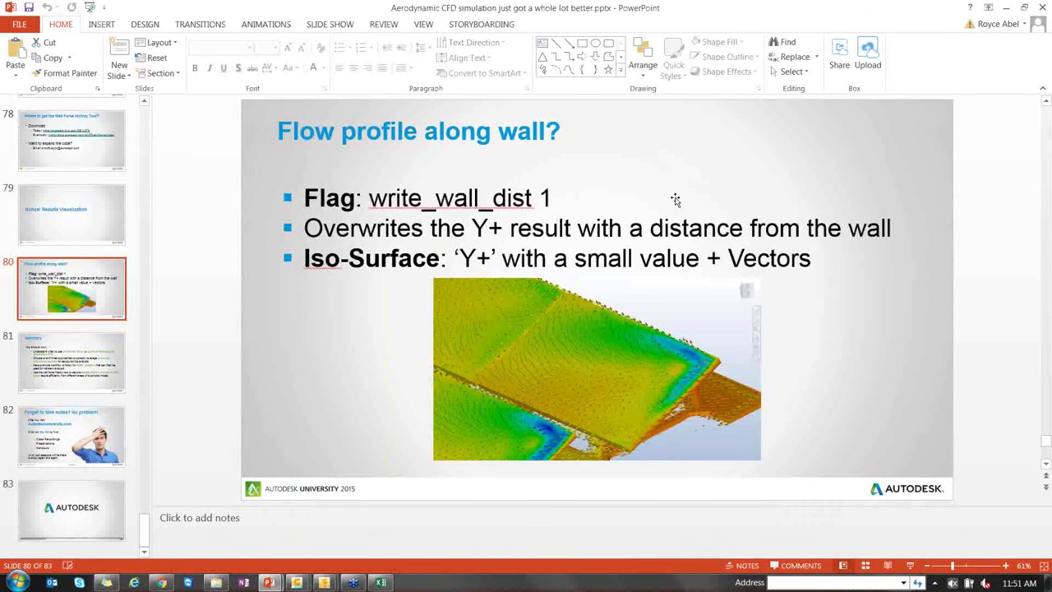
Bring the SimStudio Tools 2016 car CAD model window in front of PowerPoint via the taskbar
{"action": "left_click", "coordinate": [353, 582]}
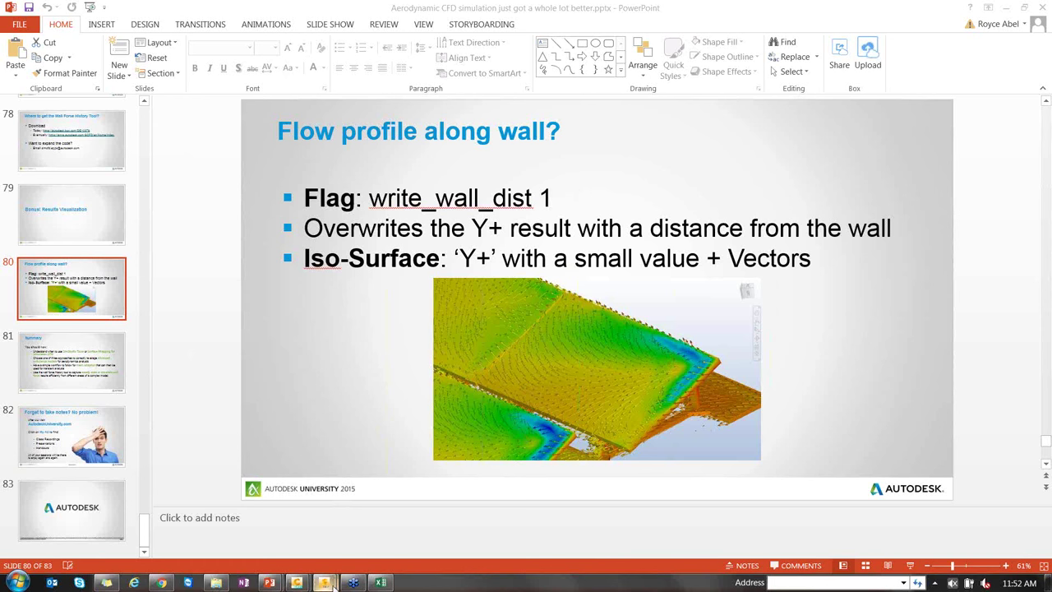
{"action": "mouse_move", "coordinate": [326, 582]}
{"action": "left_click", "coordinate": [359, 557]}
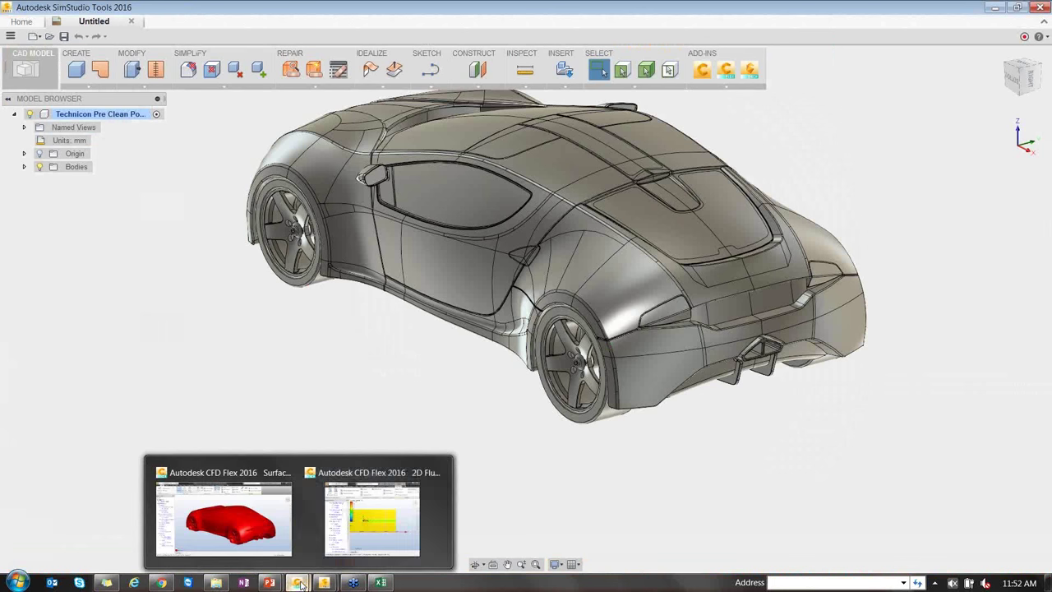
Maximize the 2D cylinder SAS New IWF study window, go to Setup and expand Design Study Tools
{"action": "left_click", "coordinate": [329, 512]}
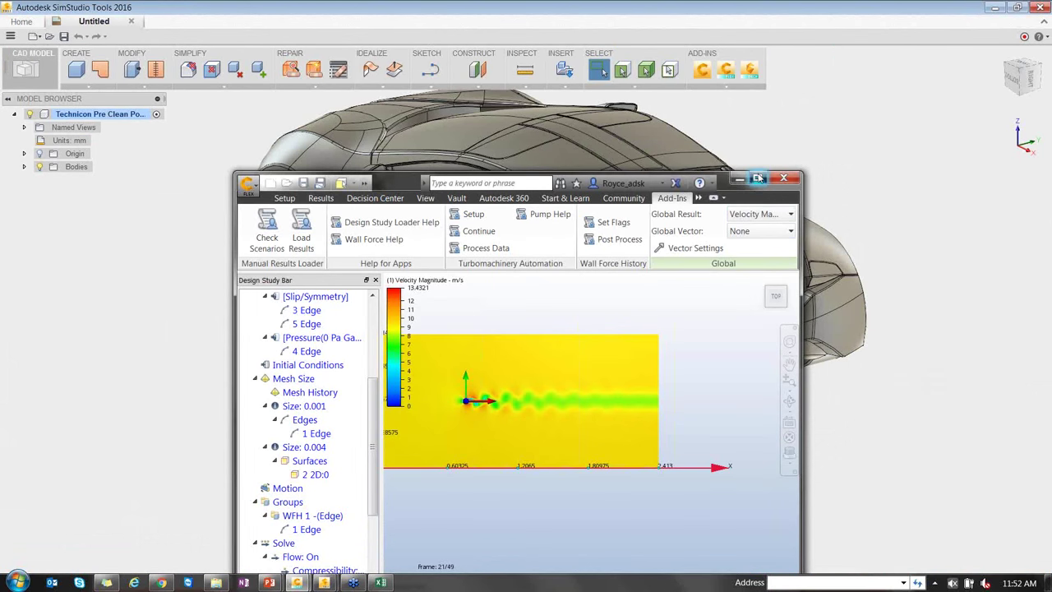
{"action": "left_click", "coordinate": [757, 178]}
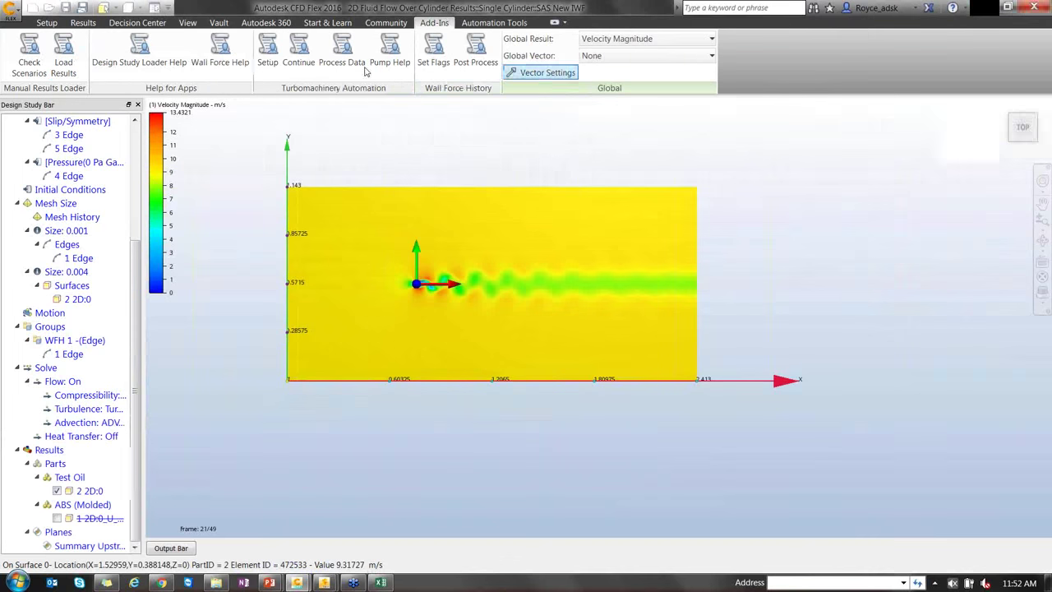
{"action": "left_click", "coordinate": [47, 22]}
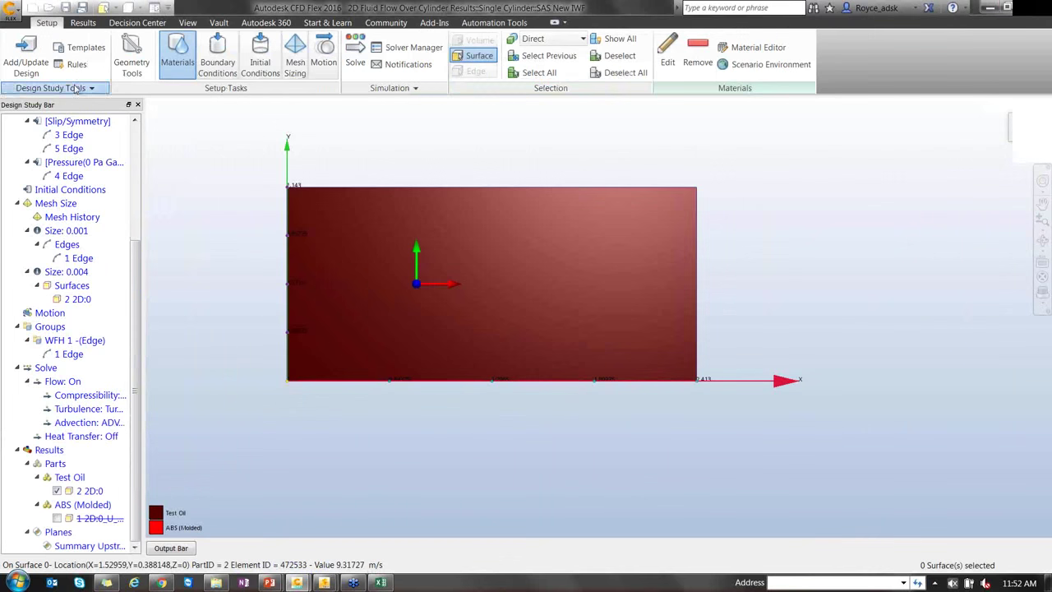
{"action": "left_click", "coordinate": [76, 88]}
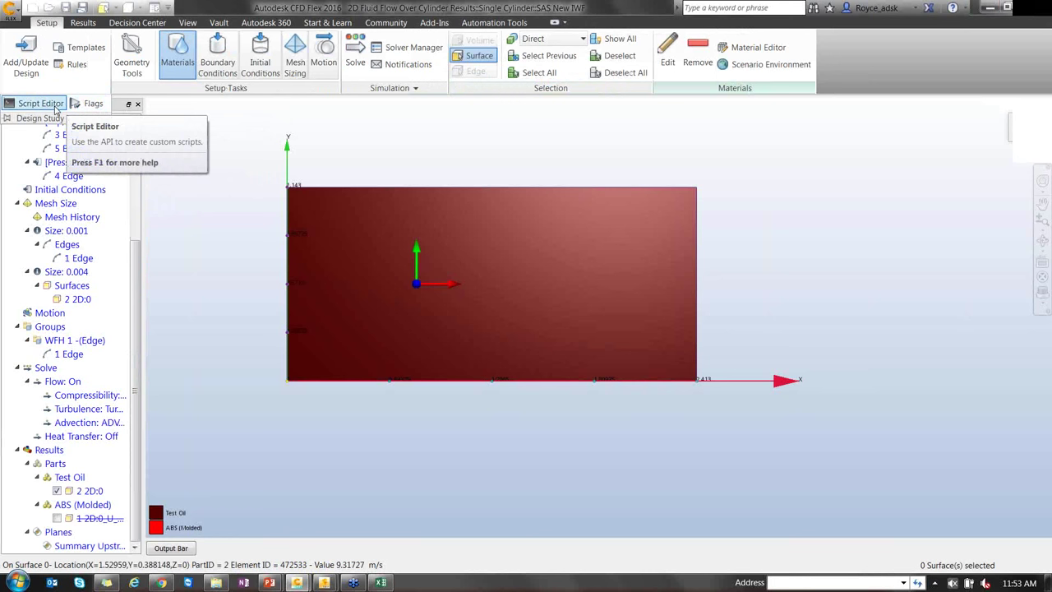
Open Flag Manager, move it left and widen it to show all columns
{"action": "left_click", "coordinate": [93, 105]}
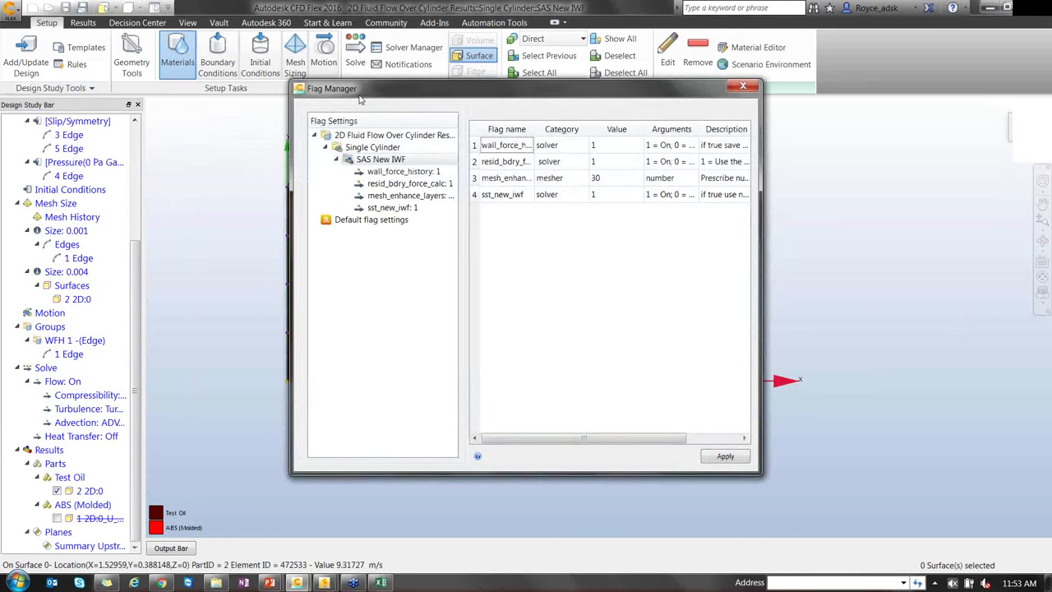
{"action": "left_click_drag", "start_coordinate": [358, 97], "coordinate": [217, 110]}
{"action": "left_click_drag", "start_coordinate": [623, 459], "coordinate": [928, 459]}
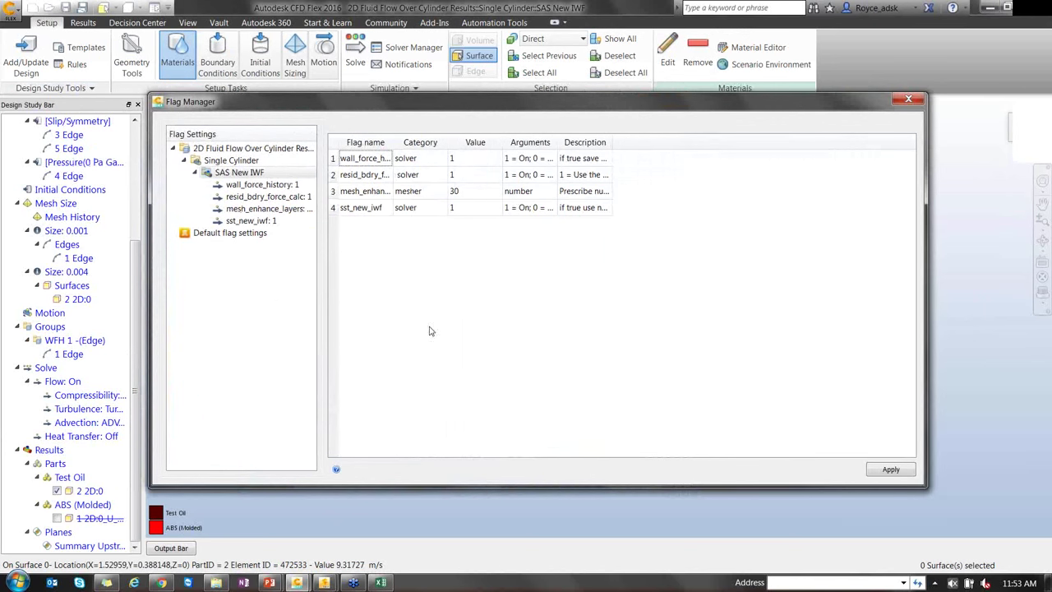
Inspect the scenario flags: wall_force_history, resid_bdry_force_calc, mesh_enhance_layers and sst_new_iwf
{"action": "left_click", "coordinate": [234, 173]}
{"action": "left_click", "coordinate": [232, 190]}
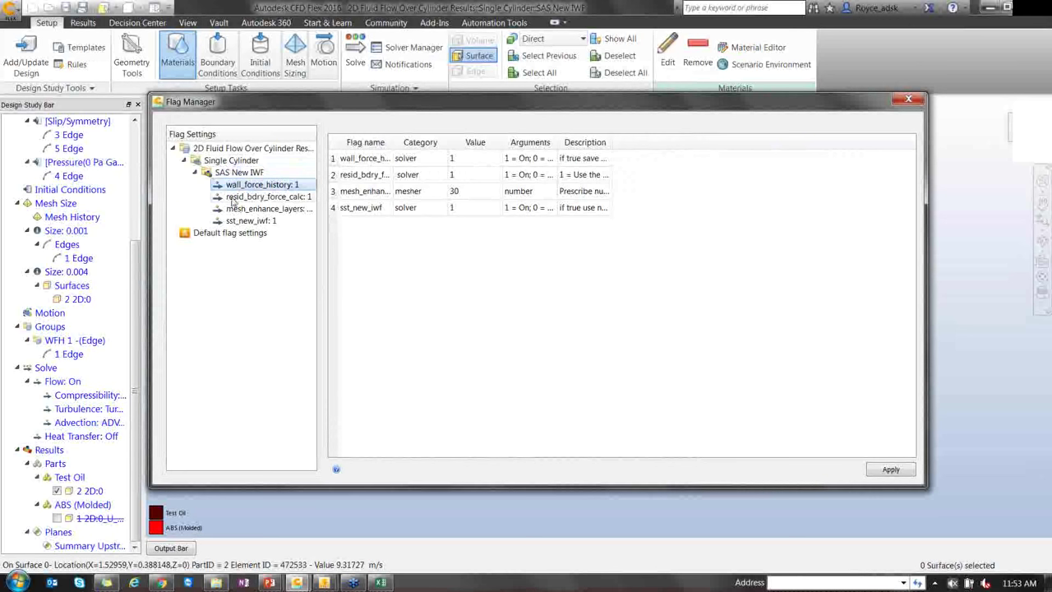
{"action": "left_click", "coordinate": [234, 200]}
{"action": "left_click", "coordinate": [239, 211]}
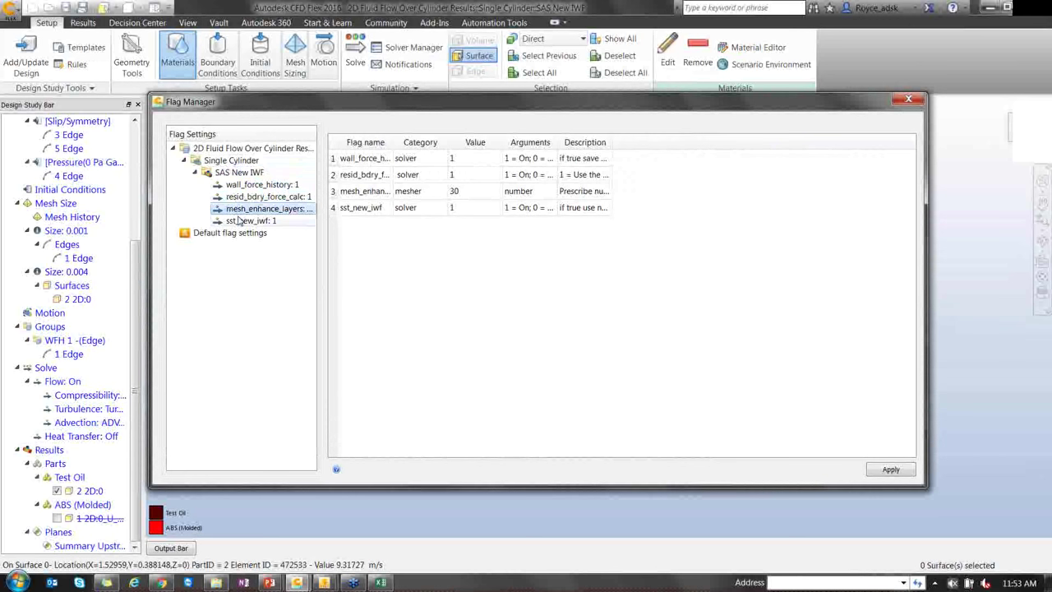
{"action": "left_click", "coordinate": [238, 220]}
{"action": "left_click", "coordinate": [239, 209]}
{"action": "left_click", "coordinate": [240, 187]}
{"action": "left_click", "coordinate": [237, 211]}
{"action": "left_click", "coordinate": [240, 220]}
Browse the full default flag settings list and focus the Search field
{"action": "left_click", "coordinate": [228, 234]}
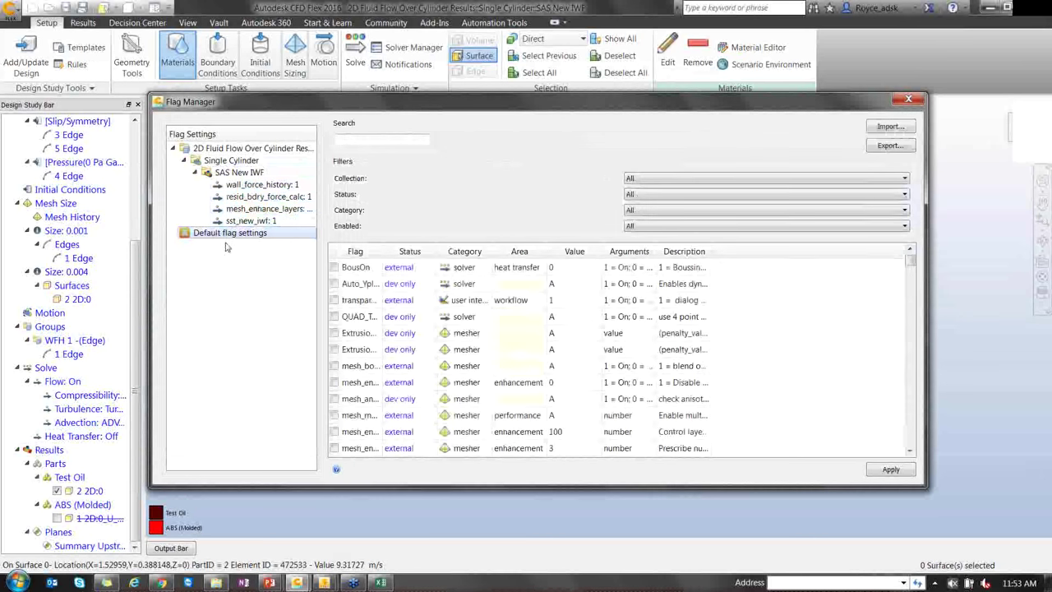
{"action": "left_click", "coordinate": [387, 142]}
{"action": "scroll", "coordinate": [381, 384], "scroll_direction": "down", "scroll_amount": 15}
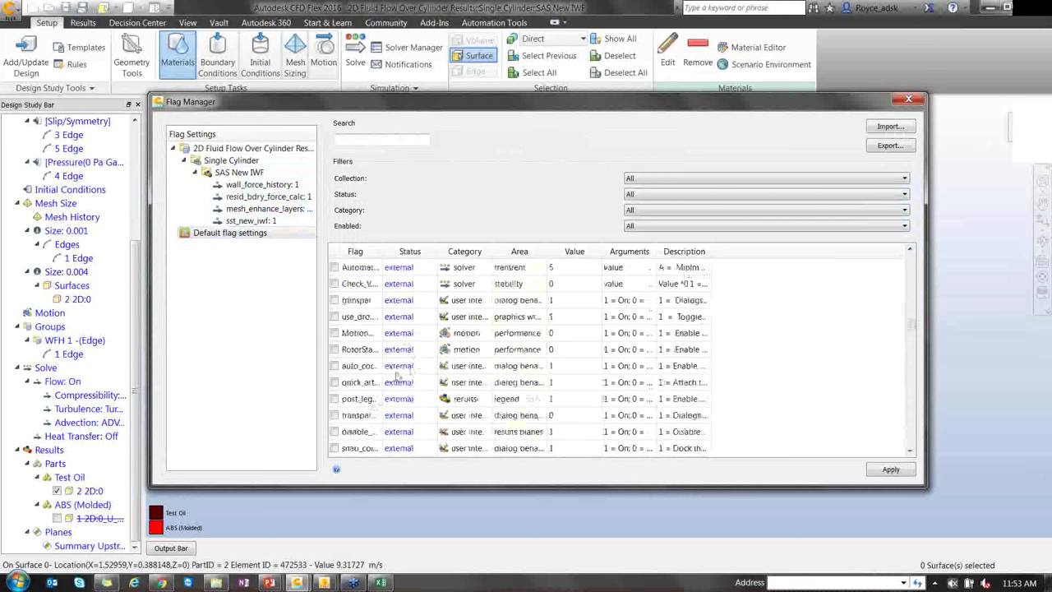
{"action": "scroll", "coordinate": [399, 379], "scroll_direction": "up", "scroll_amount": 15}
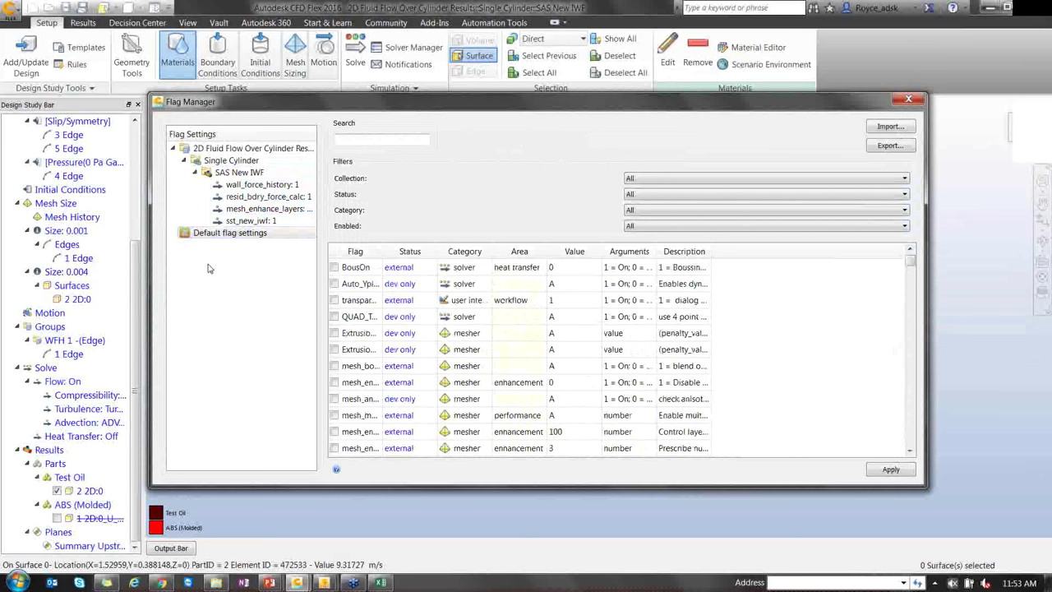
{"action": "left_click", "coordinate": [210, 235]}
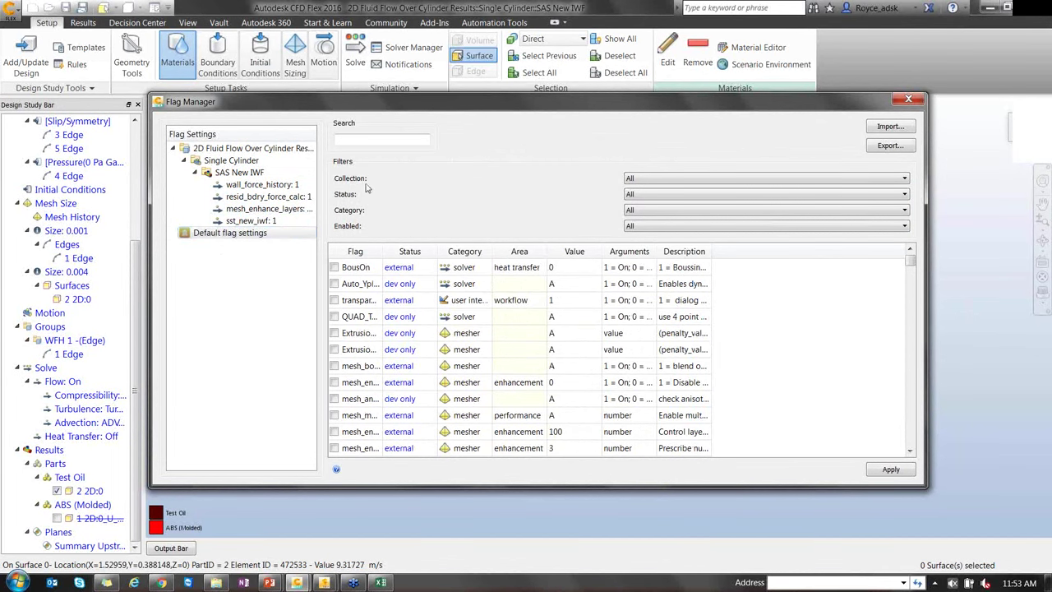
{"action": "left_click", "coordinate": [402, 139]}
Filter flags to the 'user interface' category and autofit the Flag column
{"action": "left_click", "coordinate": [663, 212]}
{"action": "left_click", "coordinate": [658, 263]}
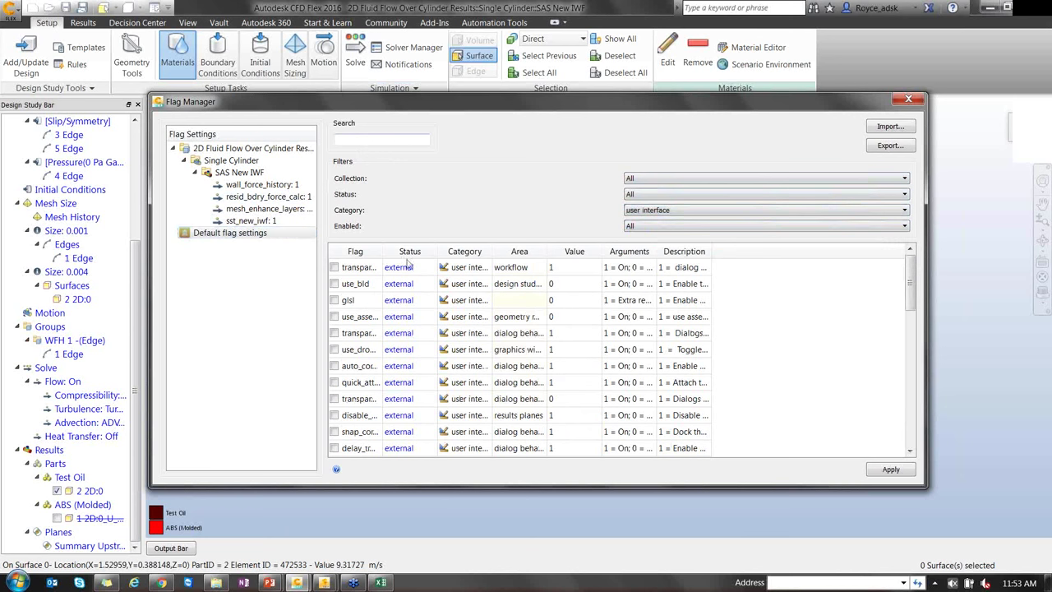
{"action": "double_click", "coordinate": [380, 252]}
{"action": "left_click", "coordinate": [383, 253]}
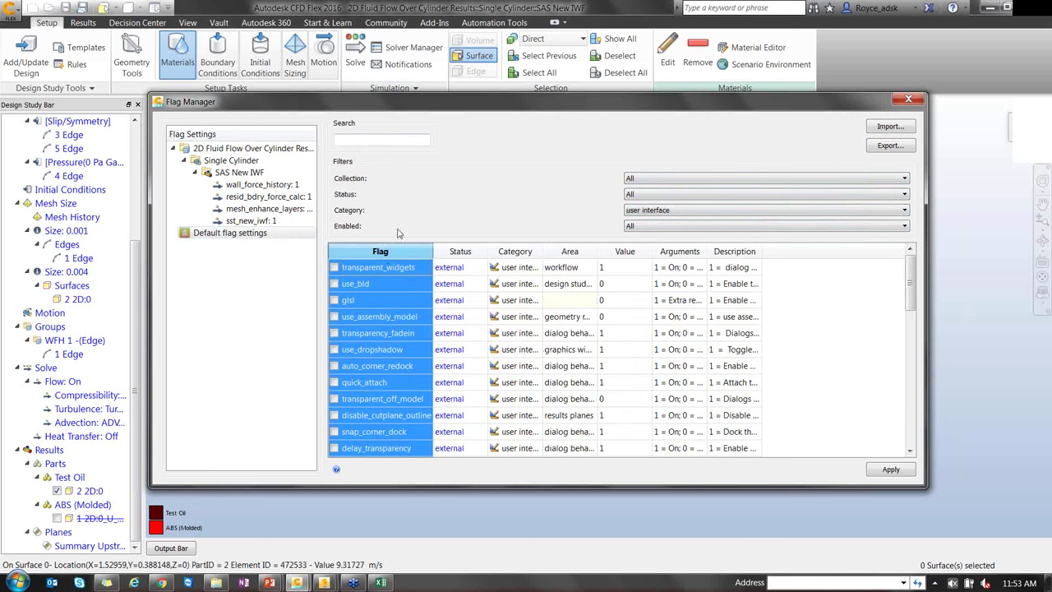
Search 'tra', select transparent_widgets and set its value to 0
{"action": "left_click", "coordinate": [388, 142]}
{"action": "type", "text": "tra"}
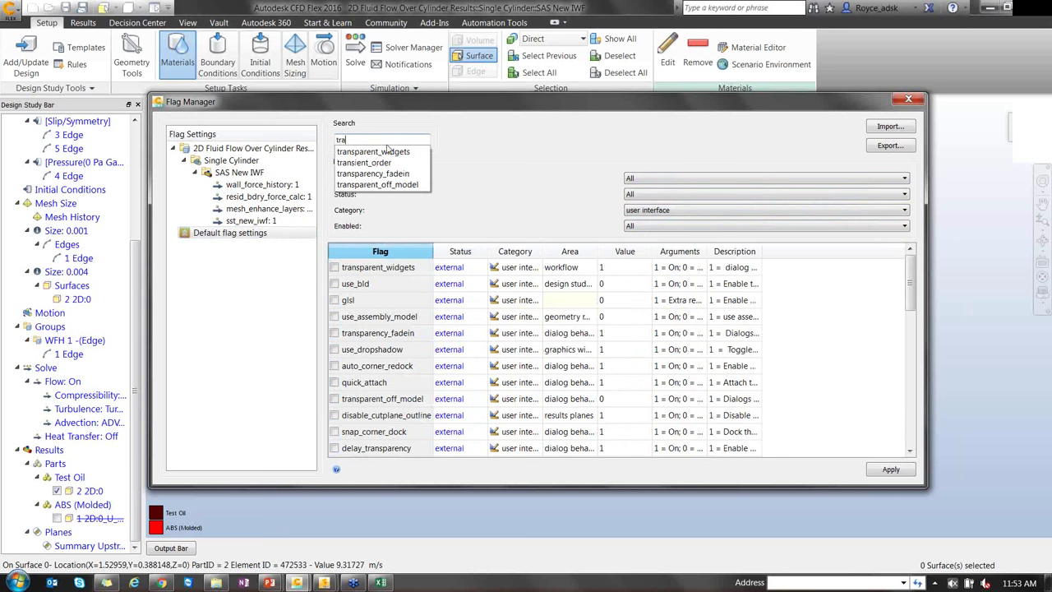
{"action": "left_click", "coordinate": [385, 153]}
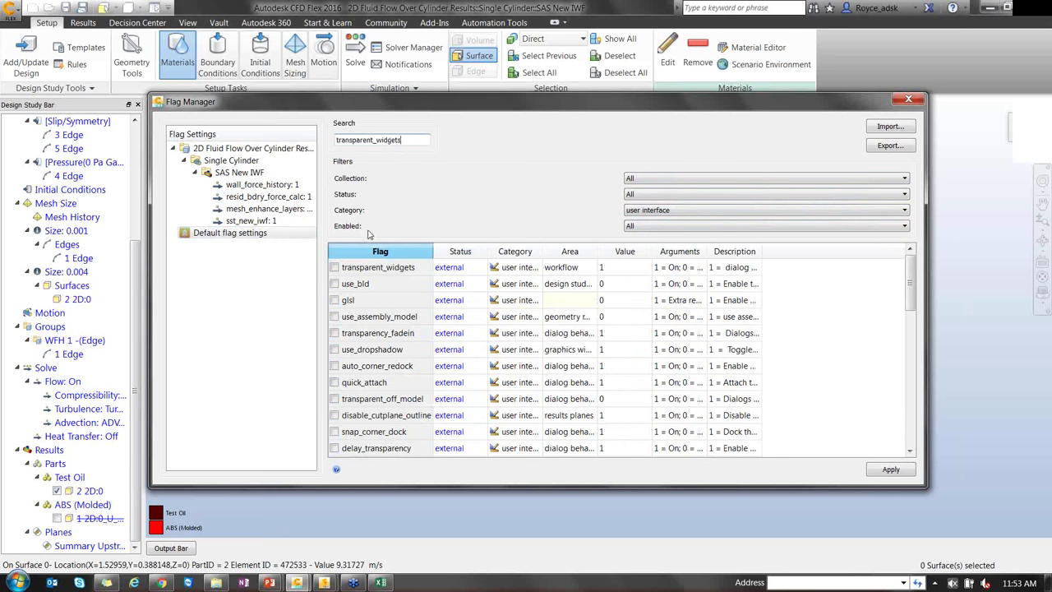
{"action": "key", "text": "Return"}
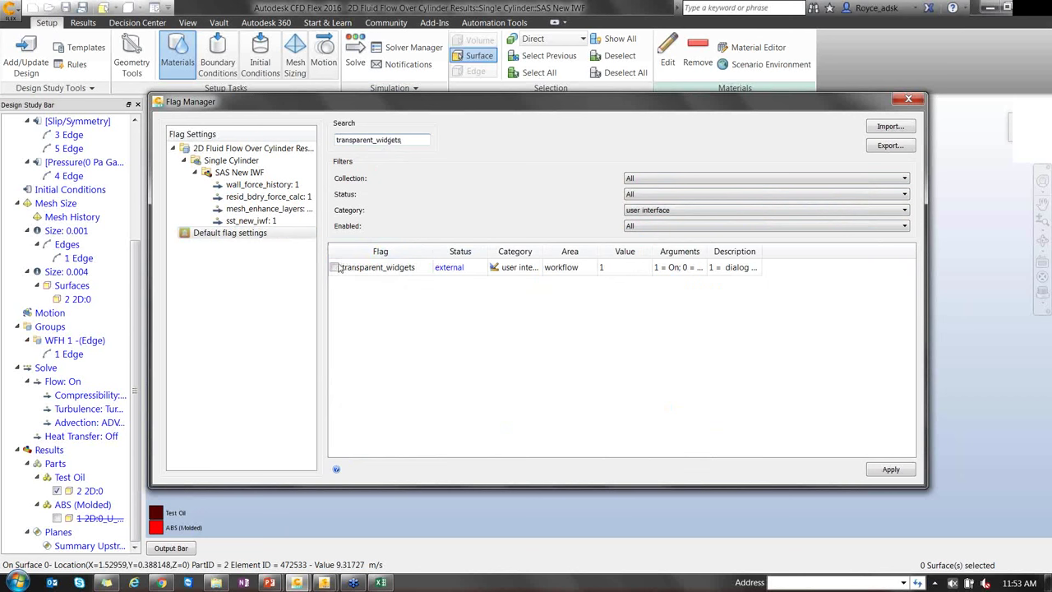
{"action": "double_click", "coordinate": [623, 269]}
{"action": "key", "text": "Return"}
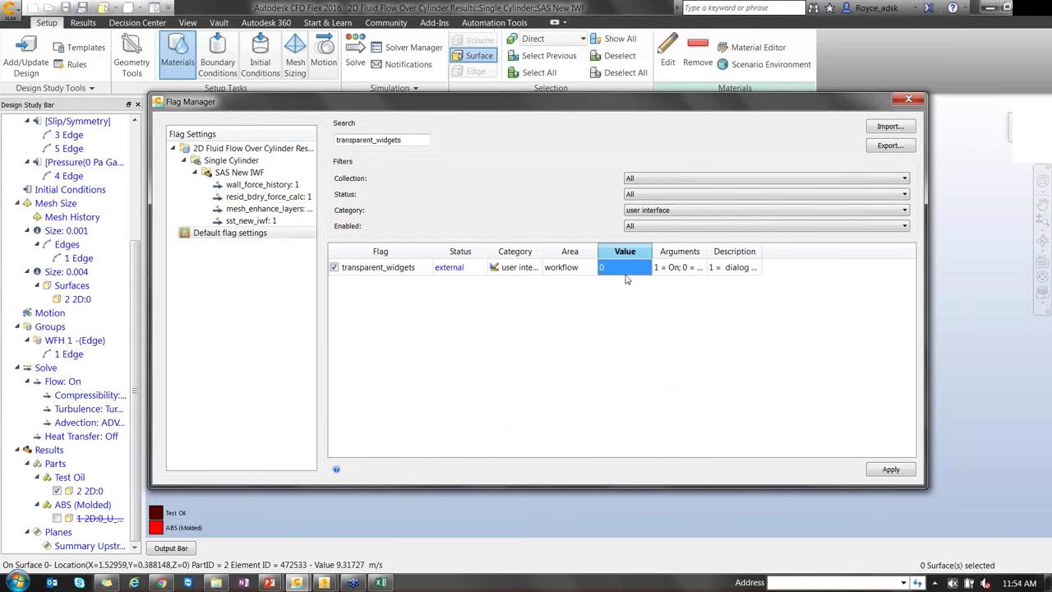
{"action": "left_click", "coordinate": [286, 246]}
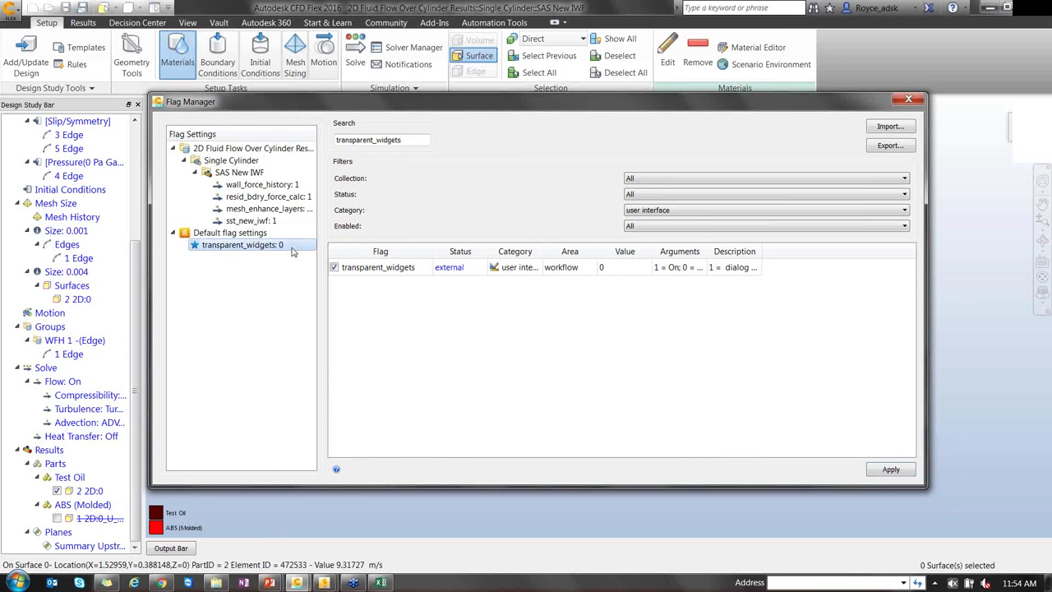
{"action": "key", "text": "Tab"}
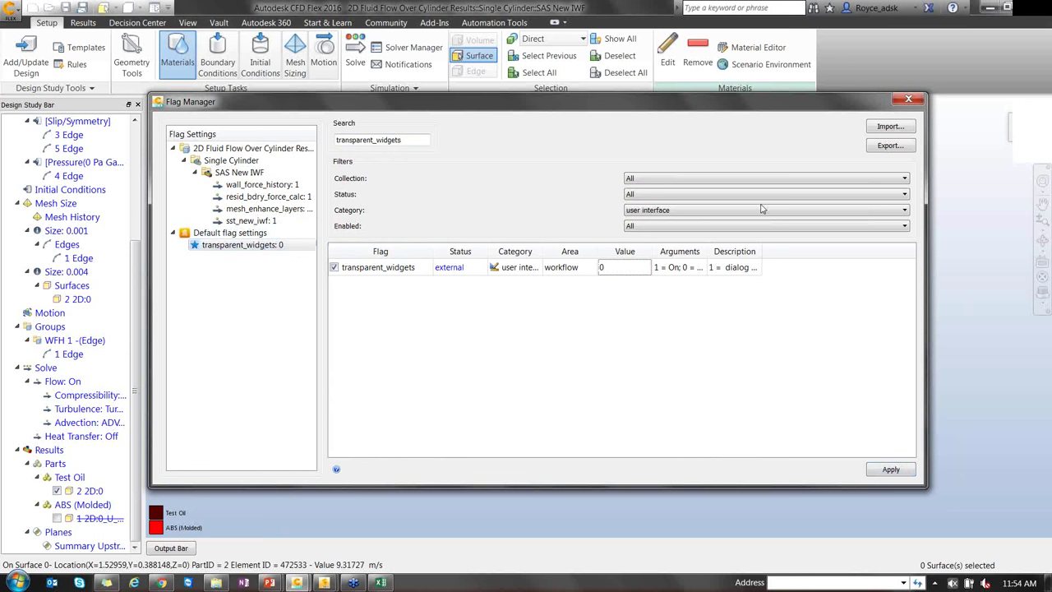
Close Flag Manager, check the Materials dialog's opacity, dismiss it and zoom the domain
{"action": "left_click", "coordinate": [909, 101]}
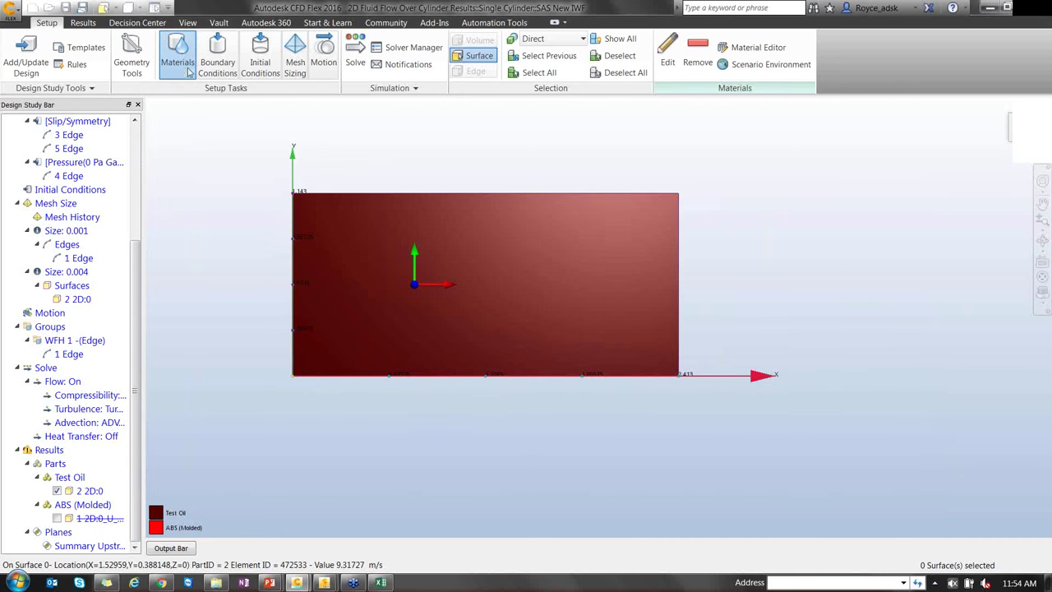
{"action": "left_click", "coordinate": [189, 73]}
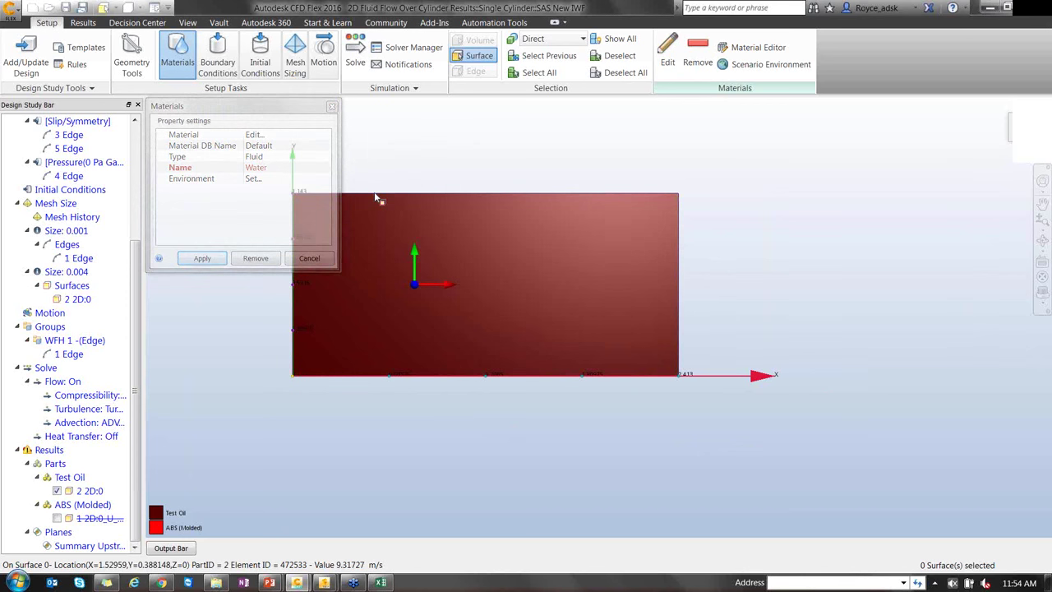
{"action": "left_click_drag", "start_coordinate": [374, 194], "coordinate": [518, 455]}
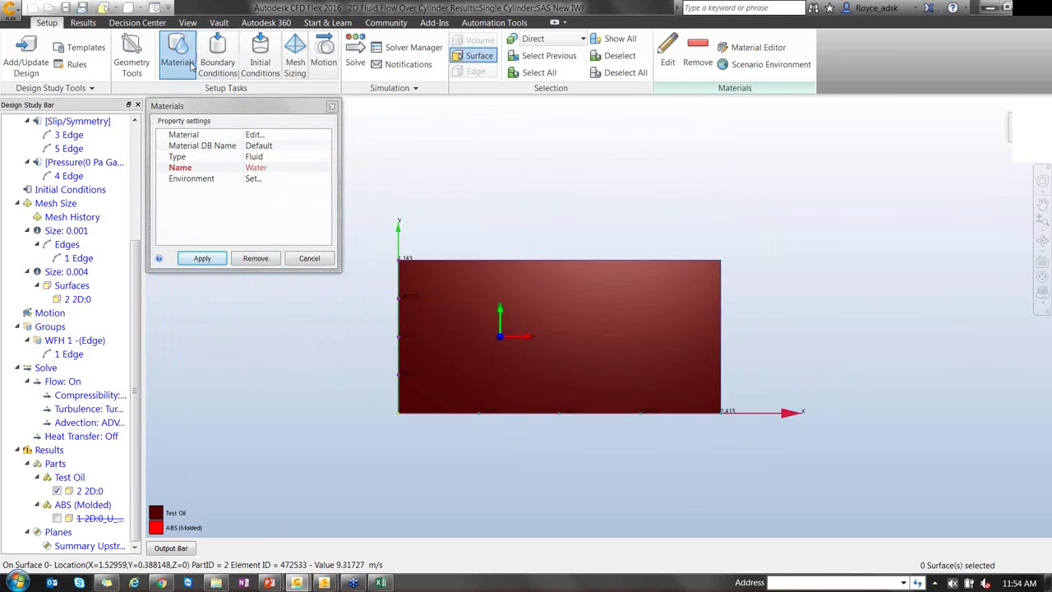
{"action": "key", "text": "Escape"}
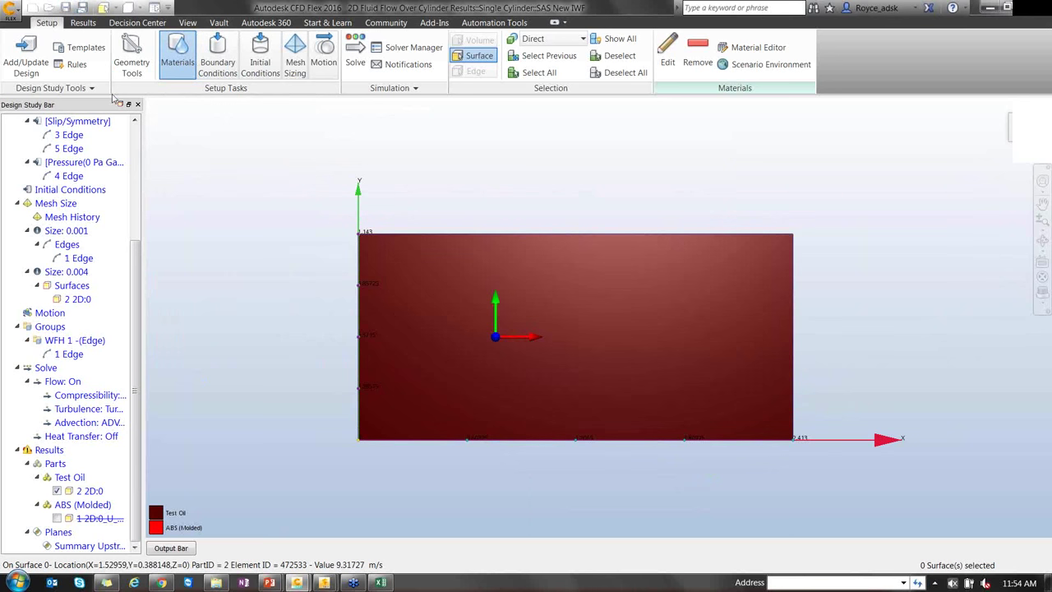
{"action": "scroll", "coordinate": [290, 117], "scroll_direction": "up", "scroll_amount": 2}
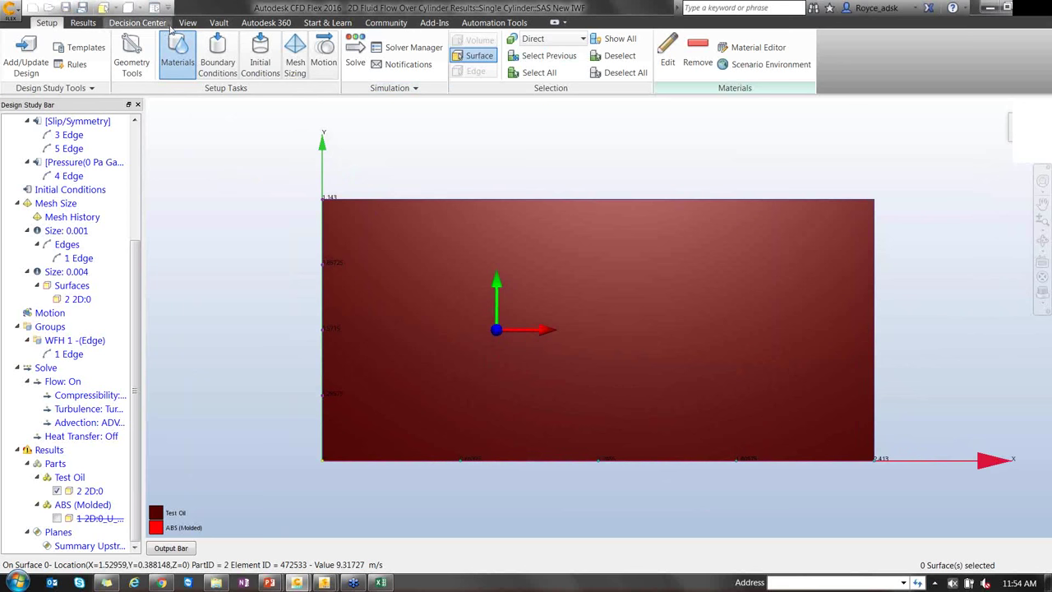
Play the velocity-magnitude animation from the viewport's Animation dialog, moved aside from the wake
{"action": "left_click", "coordinate": [186, 23]}
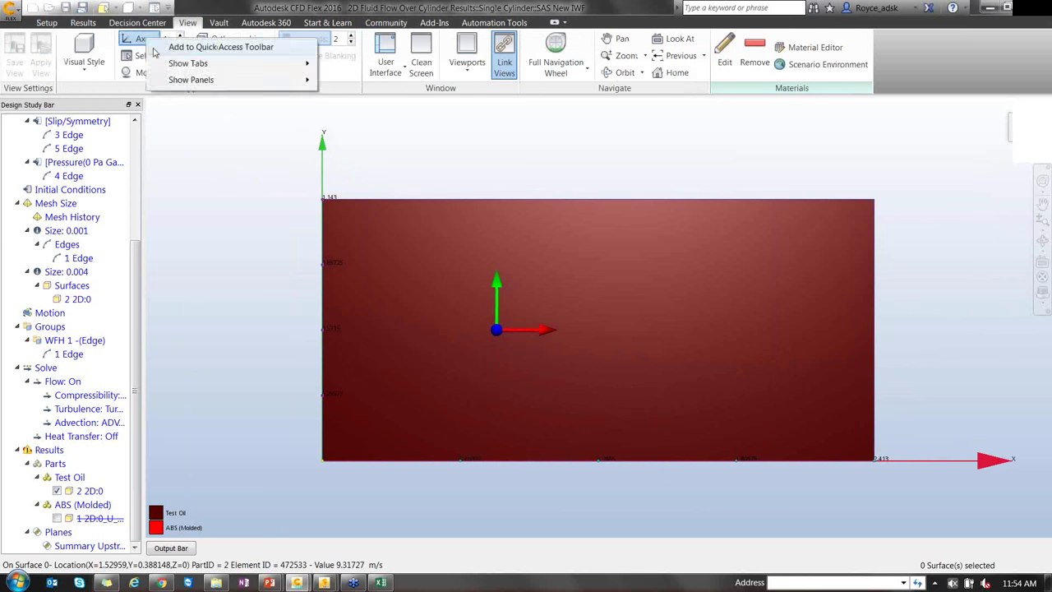
{"action": "right_click", "coordinate": [164, 37]}
{"action": "left_click", "coordinate": [136, 38]}
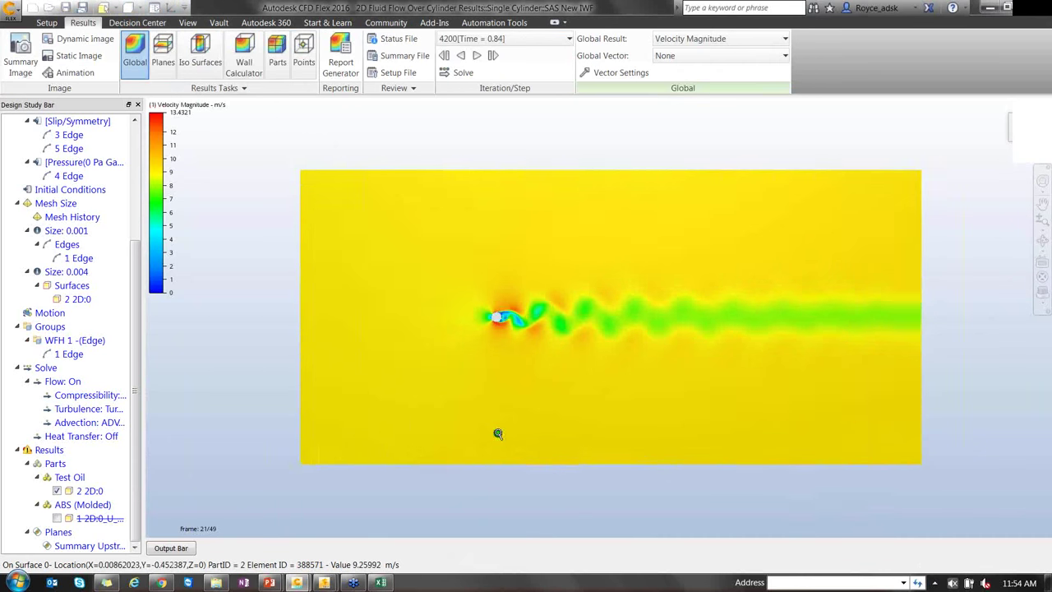
{"action": "right_click", "coordinate": [221, 179]}
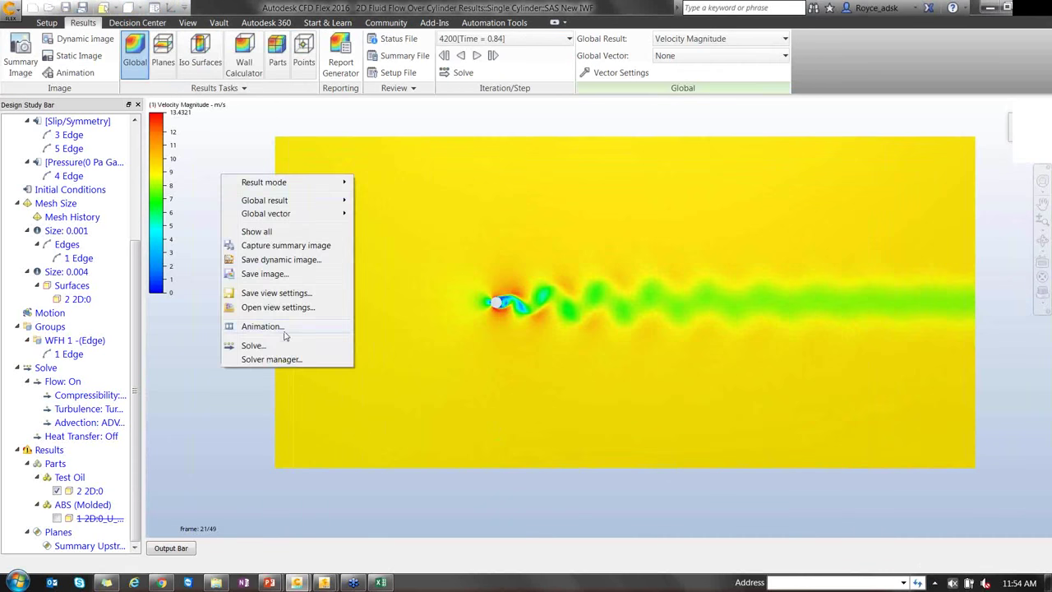
{"action": "left_click", "coordinate": [286, 333]}
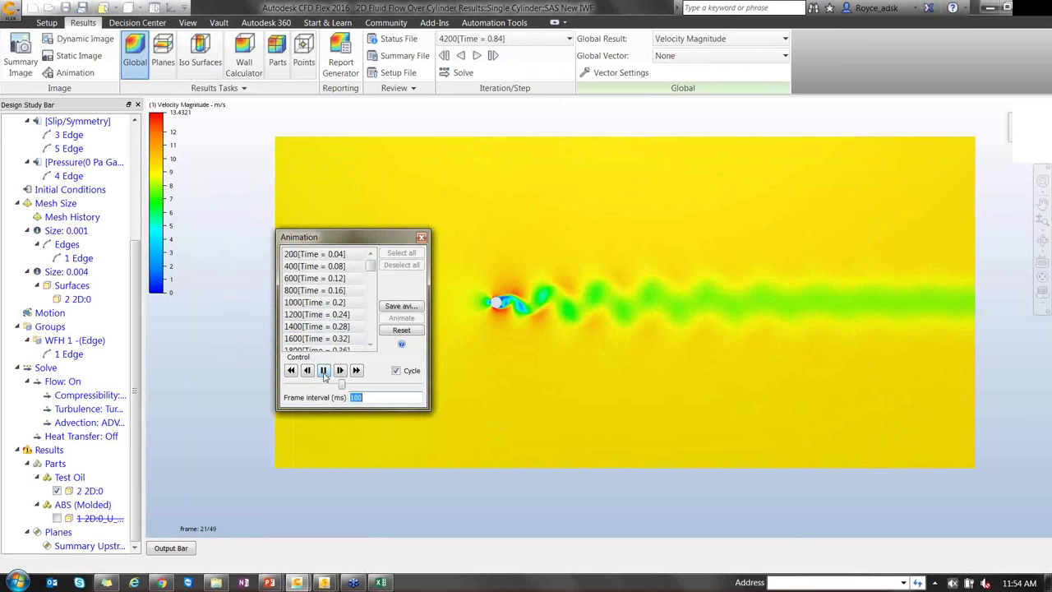
{"action": "left_click", "coordinate": [323, 370]}
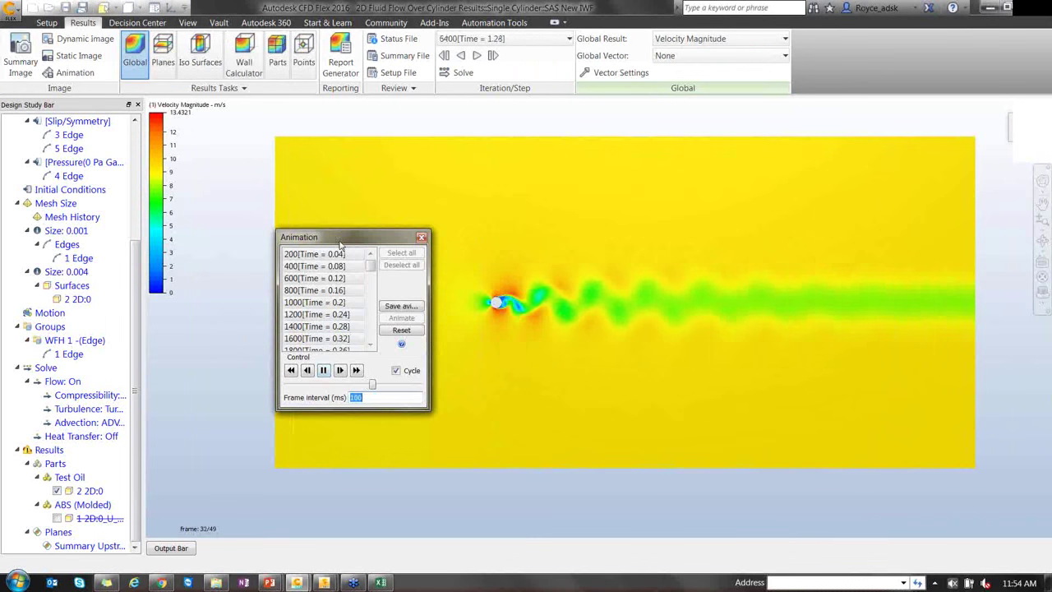
{"action": "left_click_drag", "start_coordinate": [343, 243], "coordinate": [117, 213]}
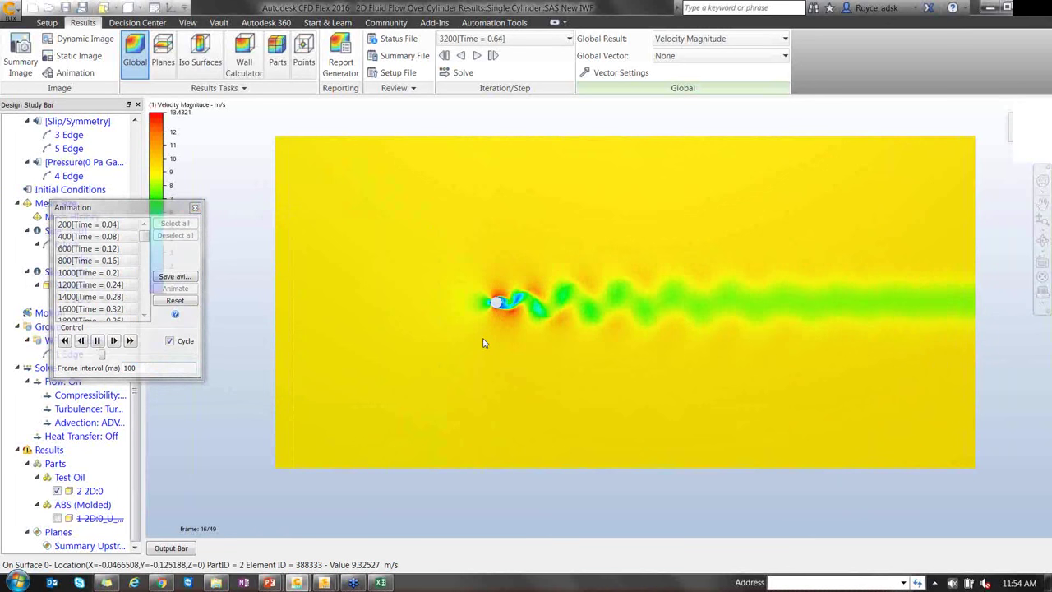
{"action": "scroll", "coordinate": [477, 269], "scroll_direction": "up", "scroll_amount": 2}
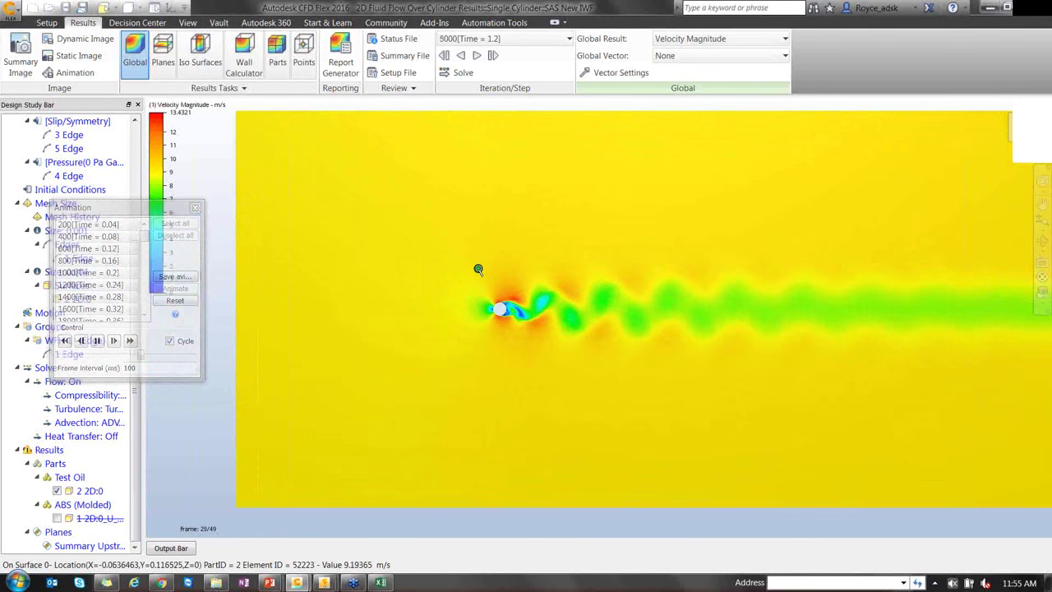